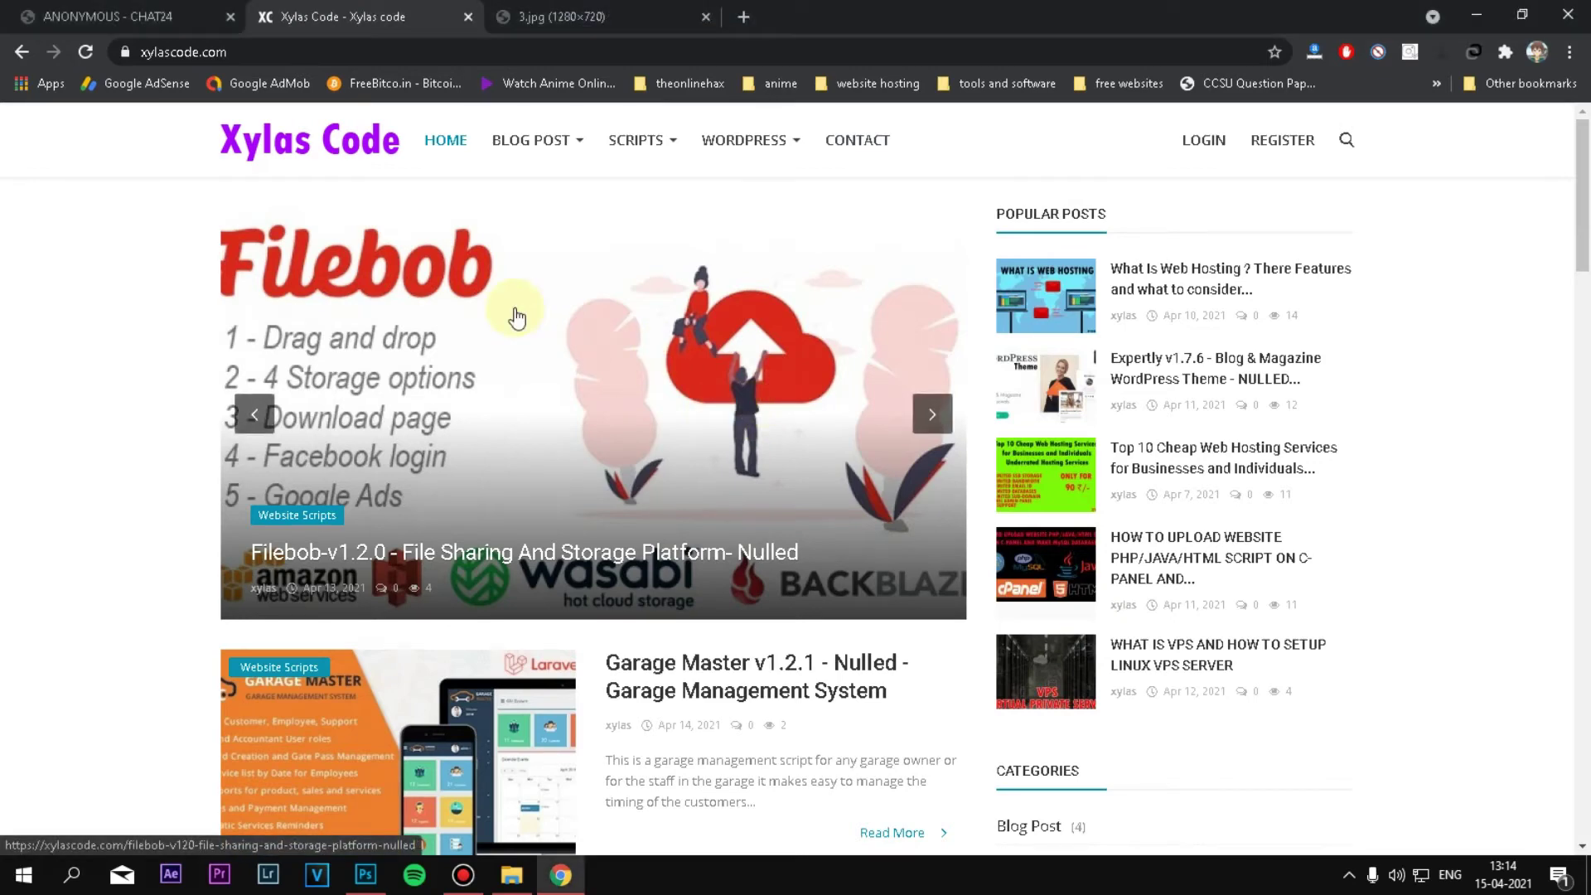
- Show the finished 3.jpg in Chrome, preview 1.jpg, 2.jpg and 3.jpg in Photoshop, then return
scroll(548, 339, down, 7)
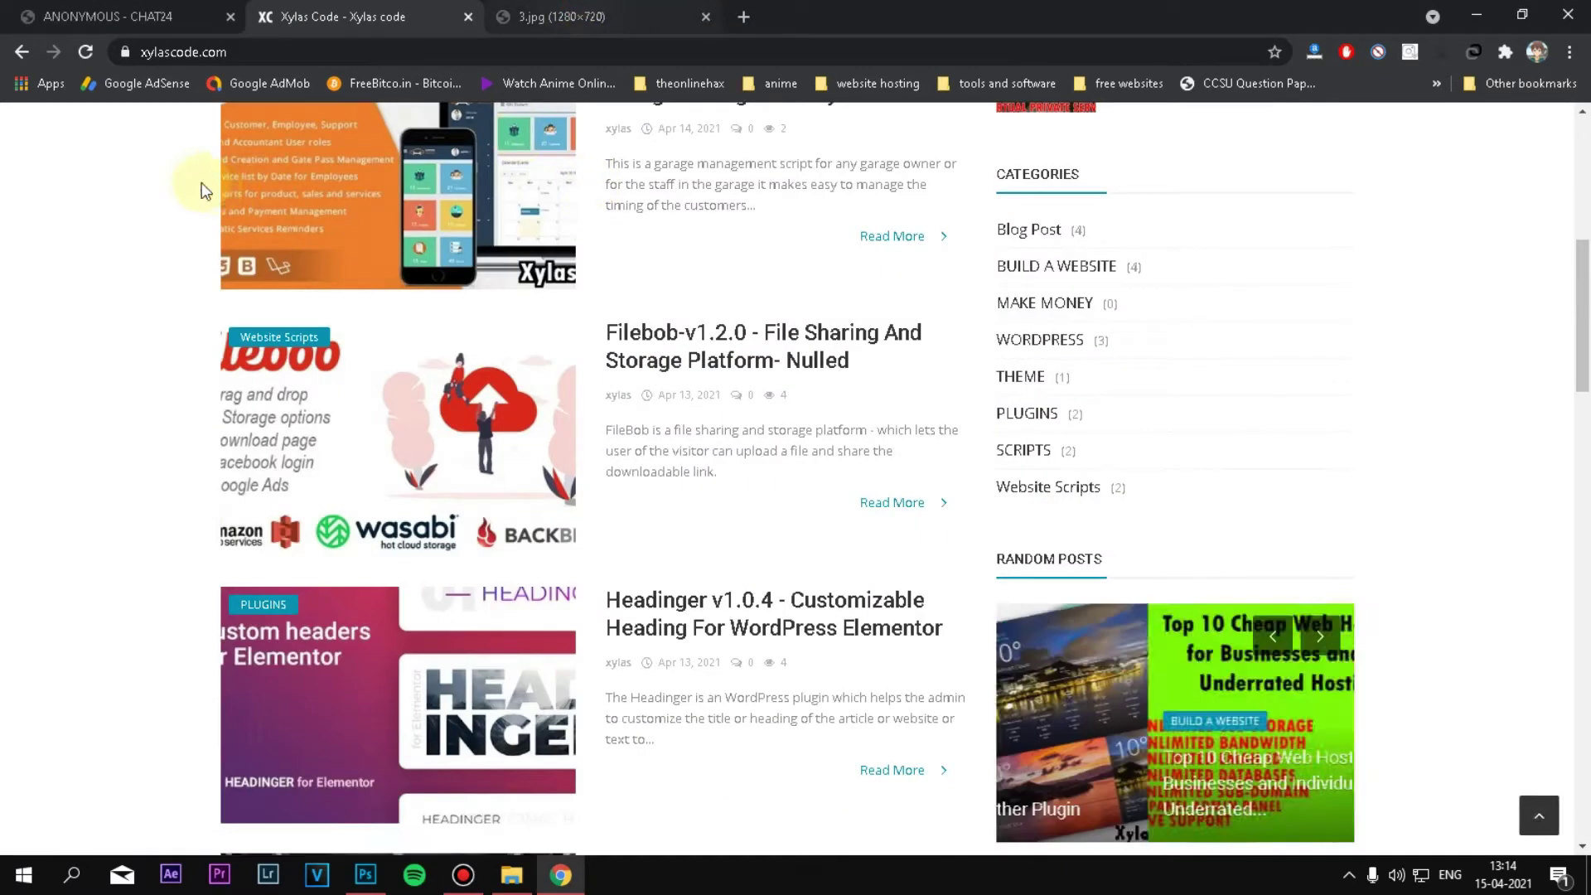
click(564, 25)
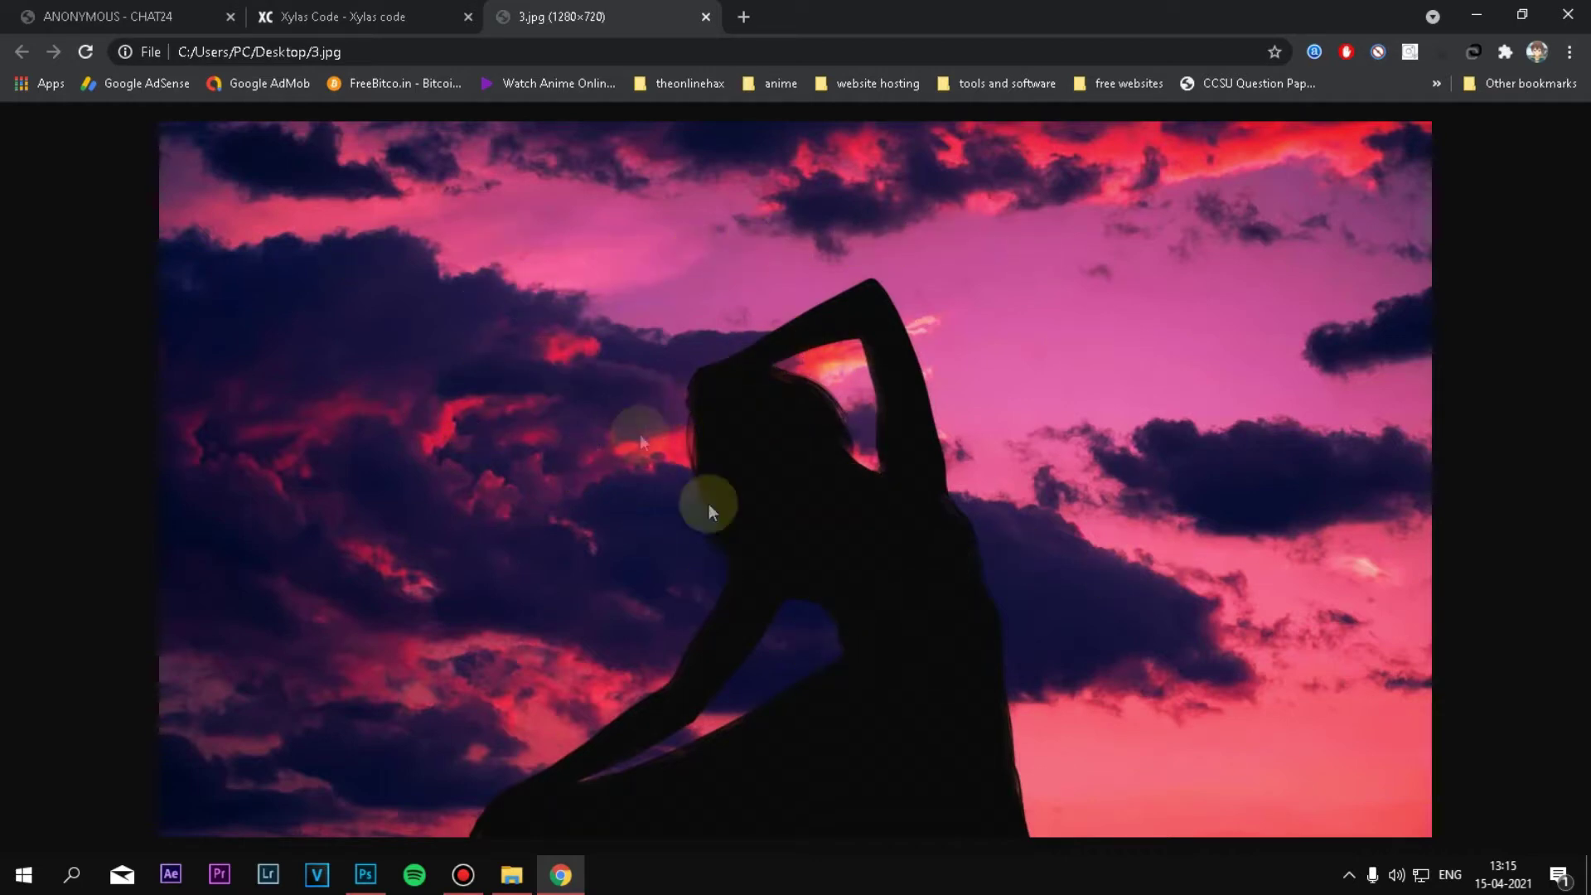
click(367, 862)
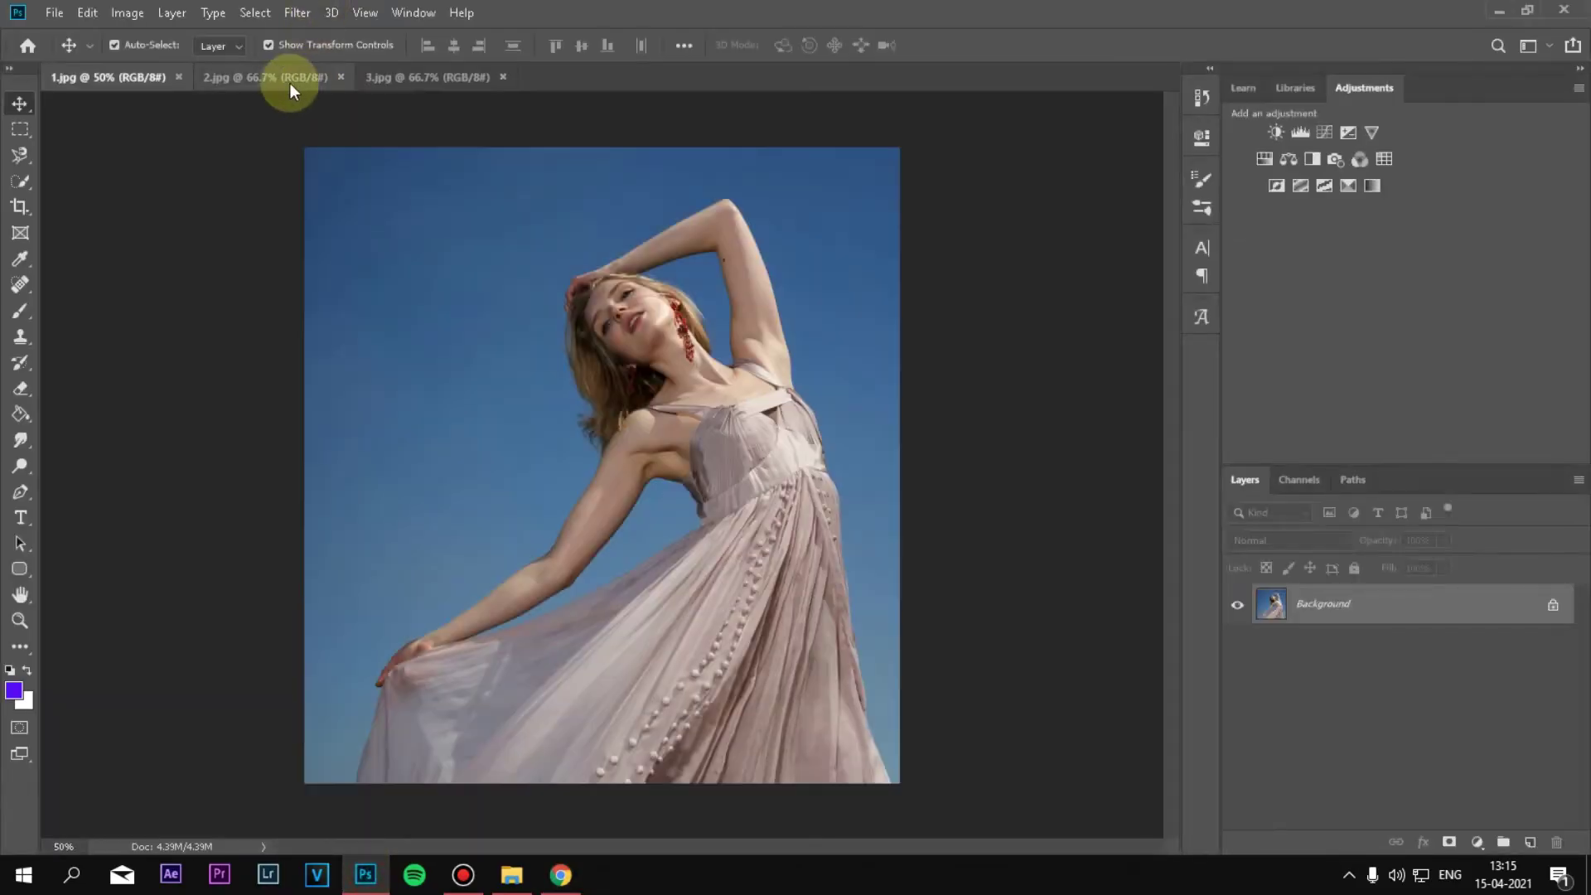
click(290, 83)
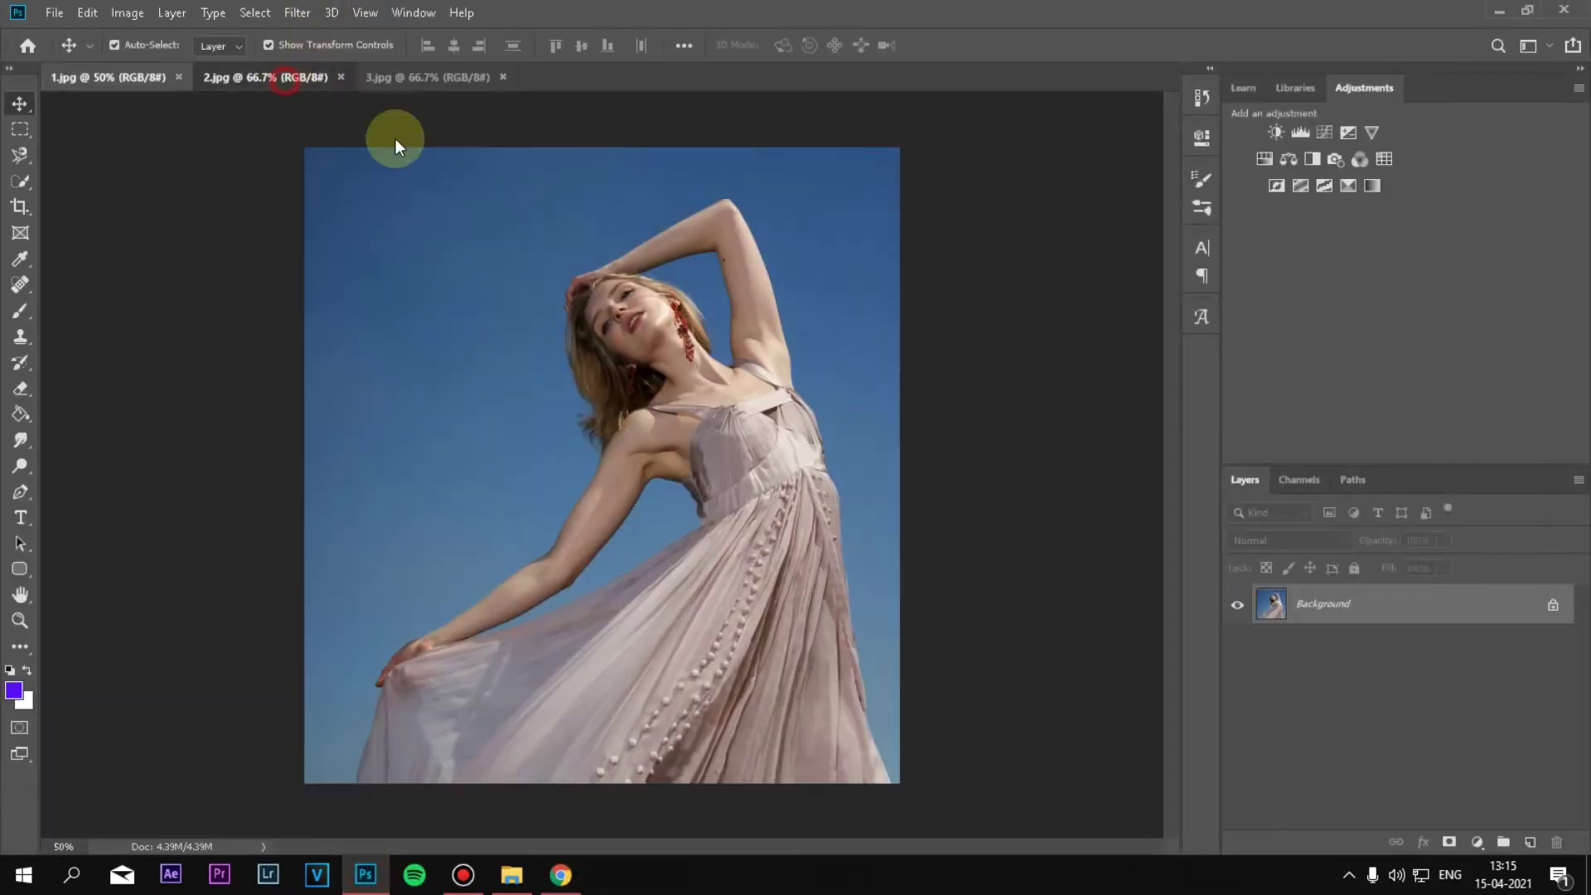
click(153, 82)
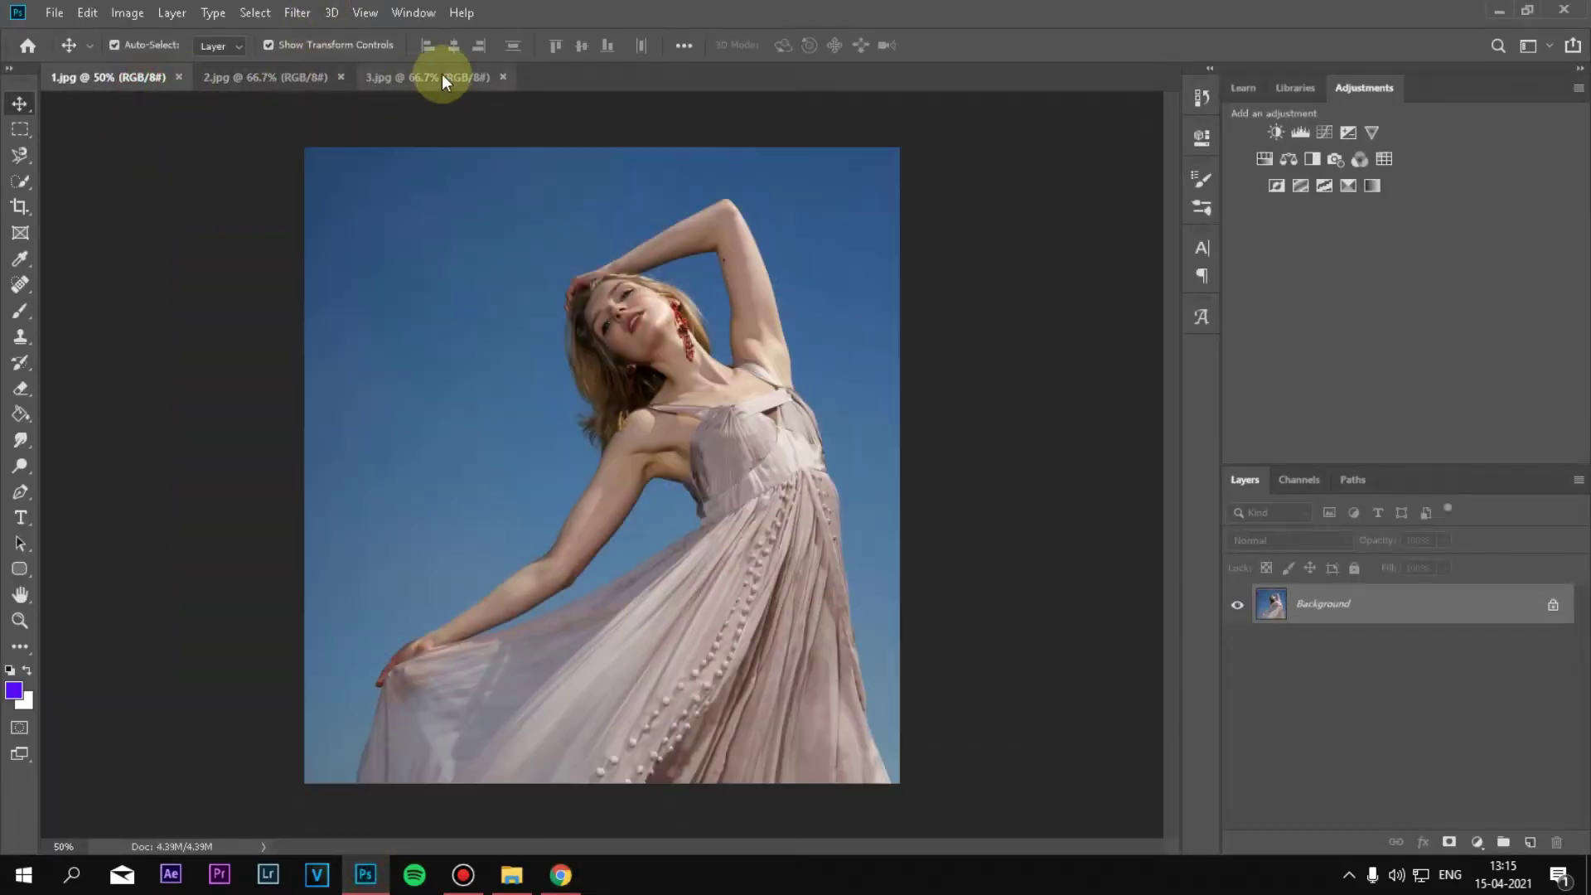
click(441, 76)
click(142, 73)
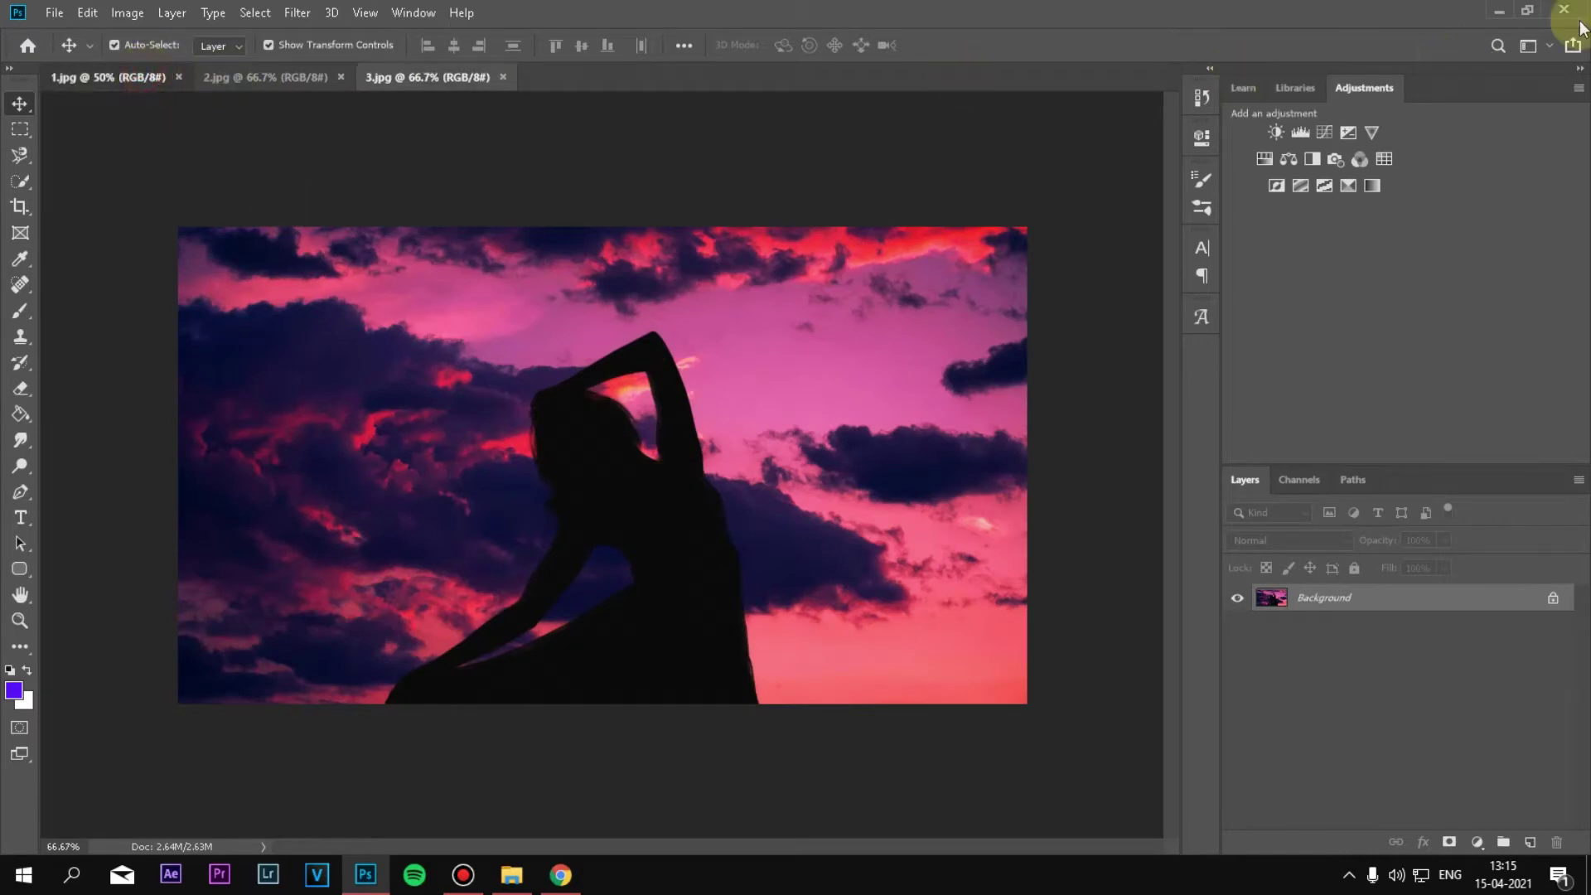
click(1499, 11)
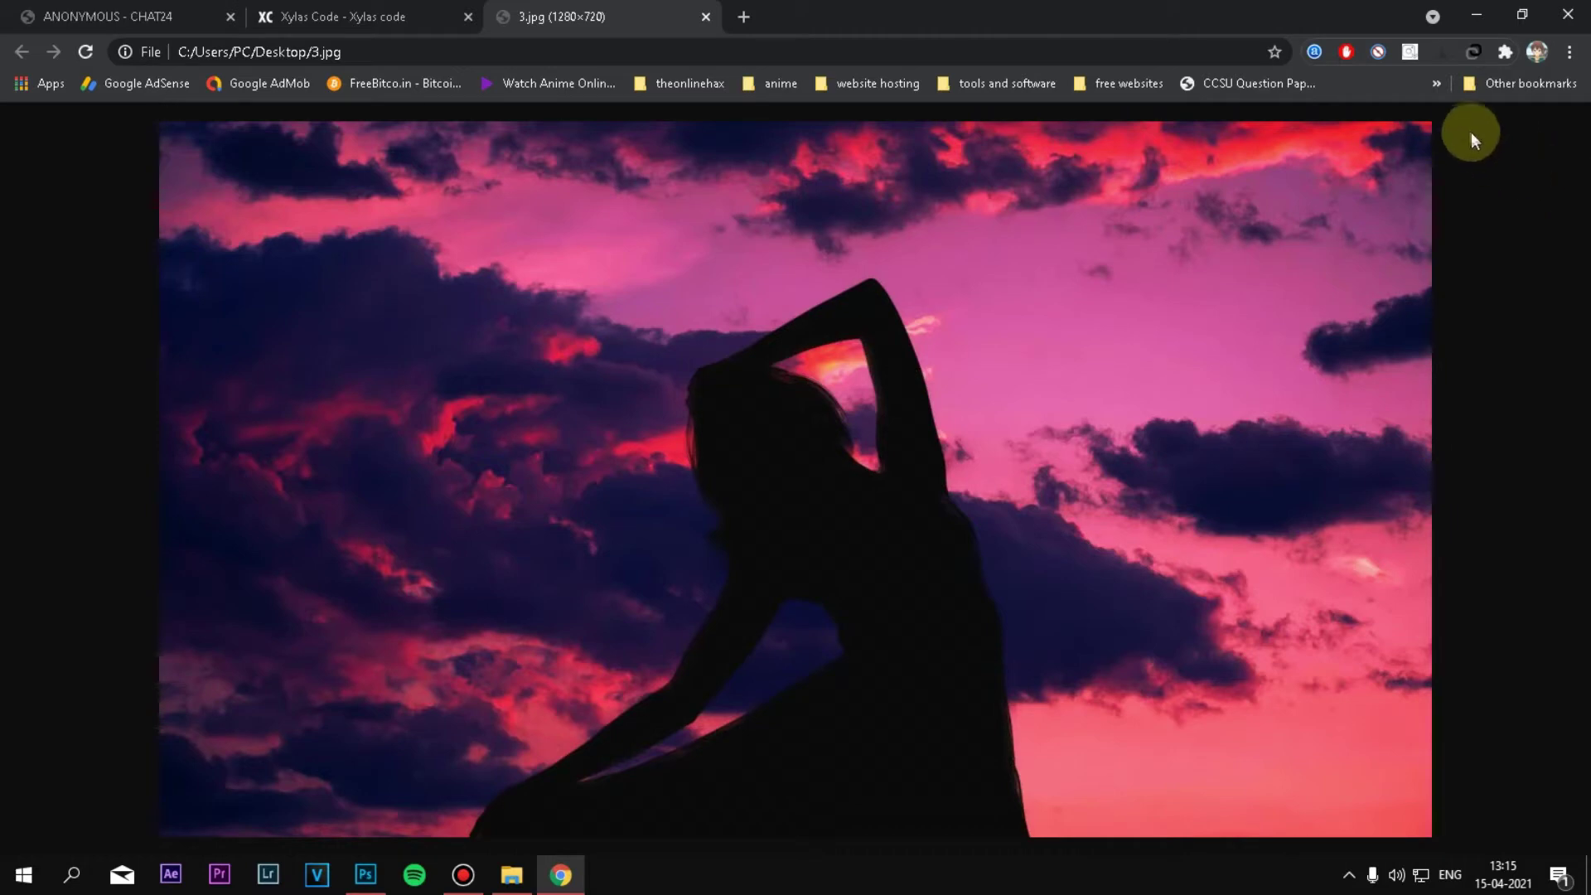
- Glance at the Xylas Code blog tab, go back to 3.jpg, and minimize Chrome to reach Photoshop
click(361, 1)
scroll(798, 502, up, 7)
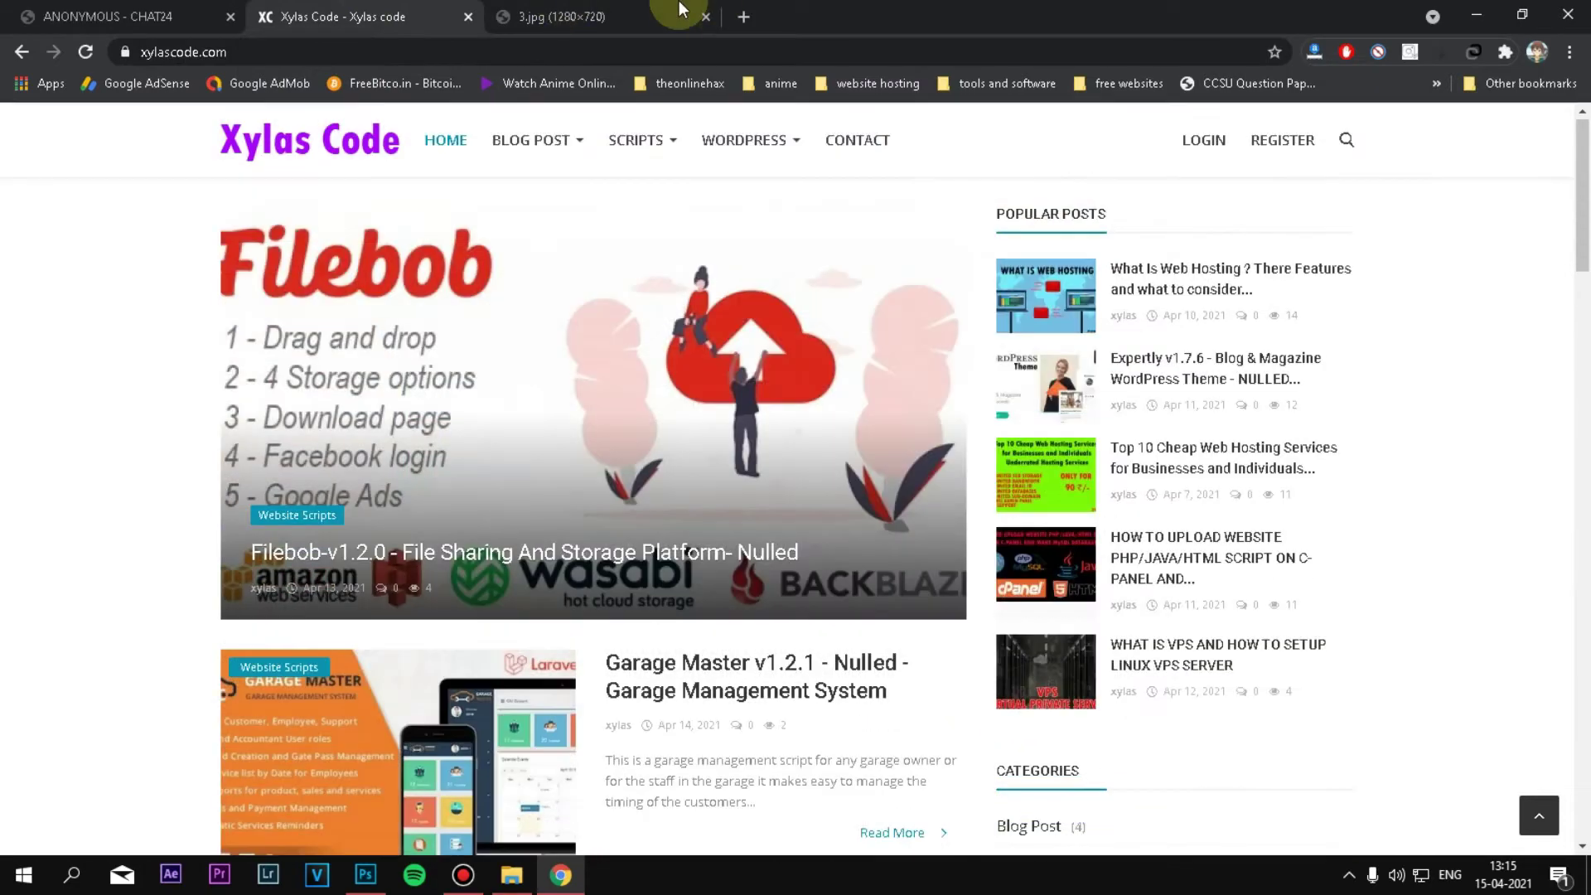
key(ctrl+Tab)
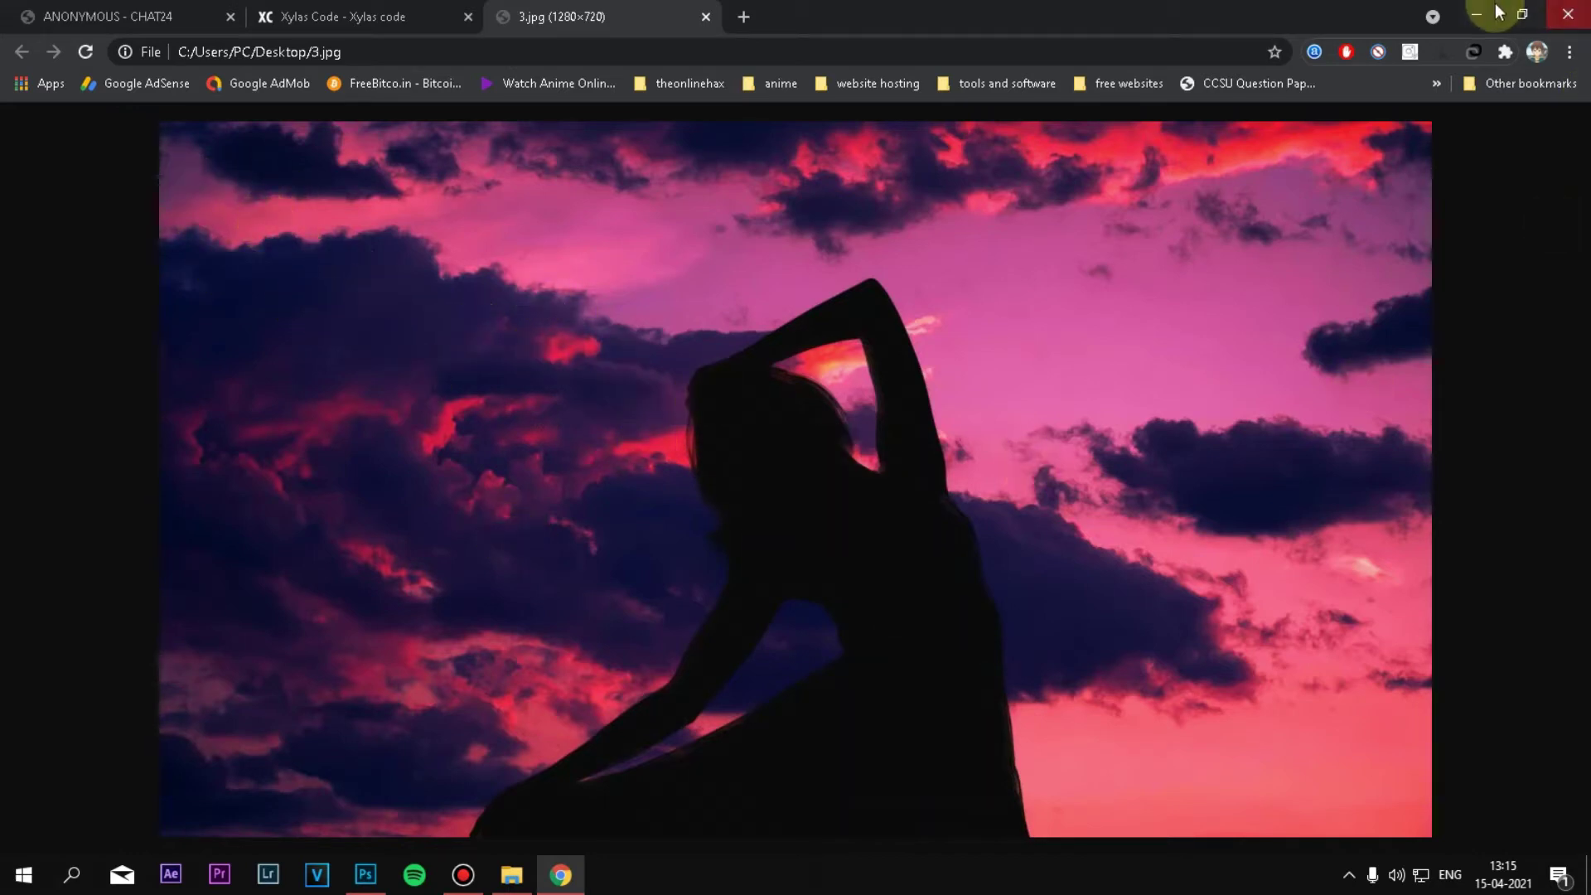
click(1468, 18)
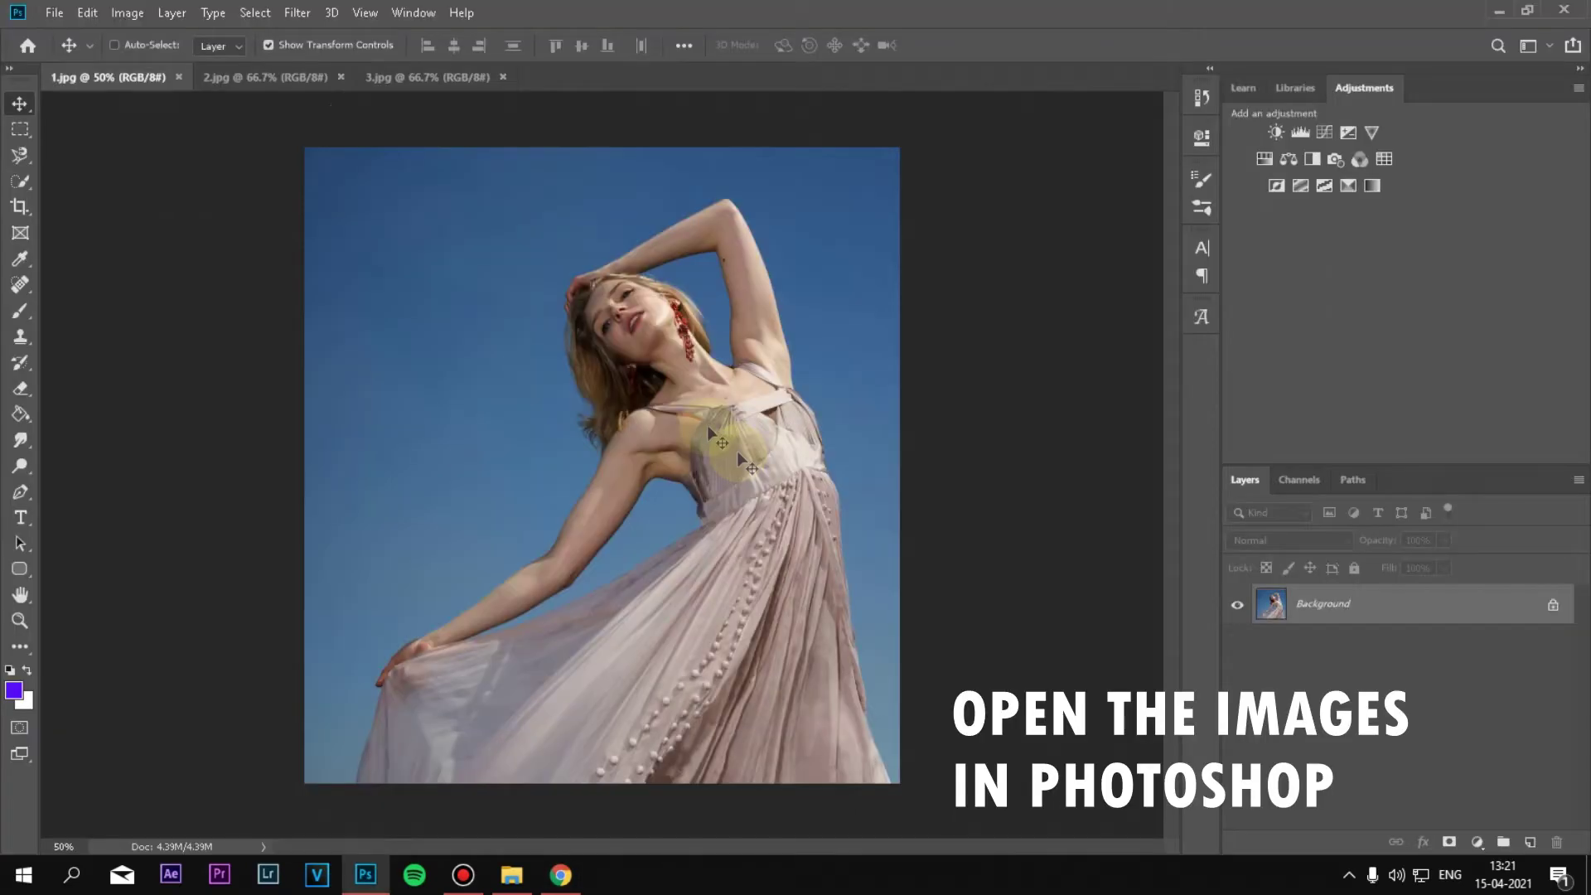
click(115, 44)
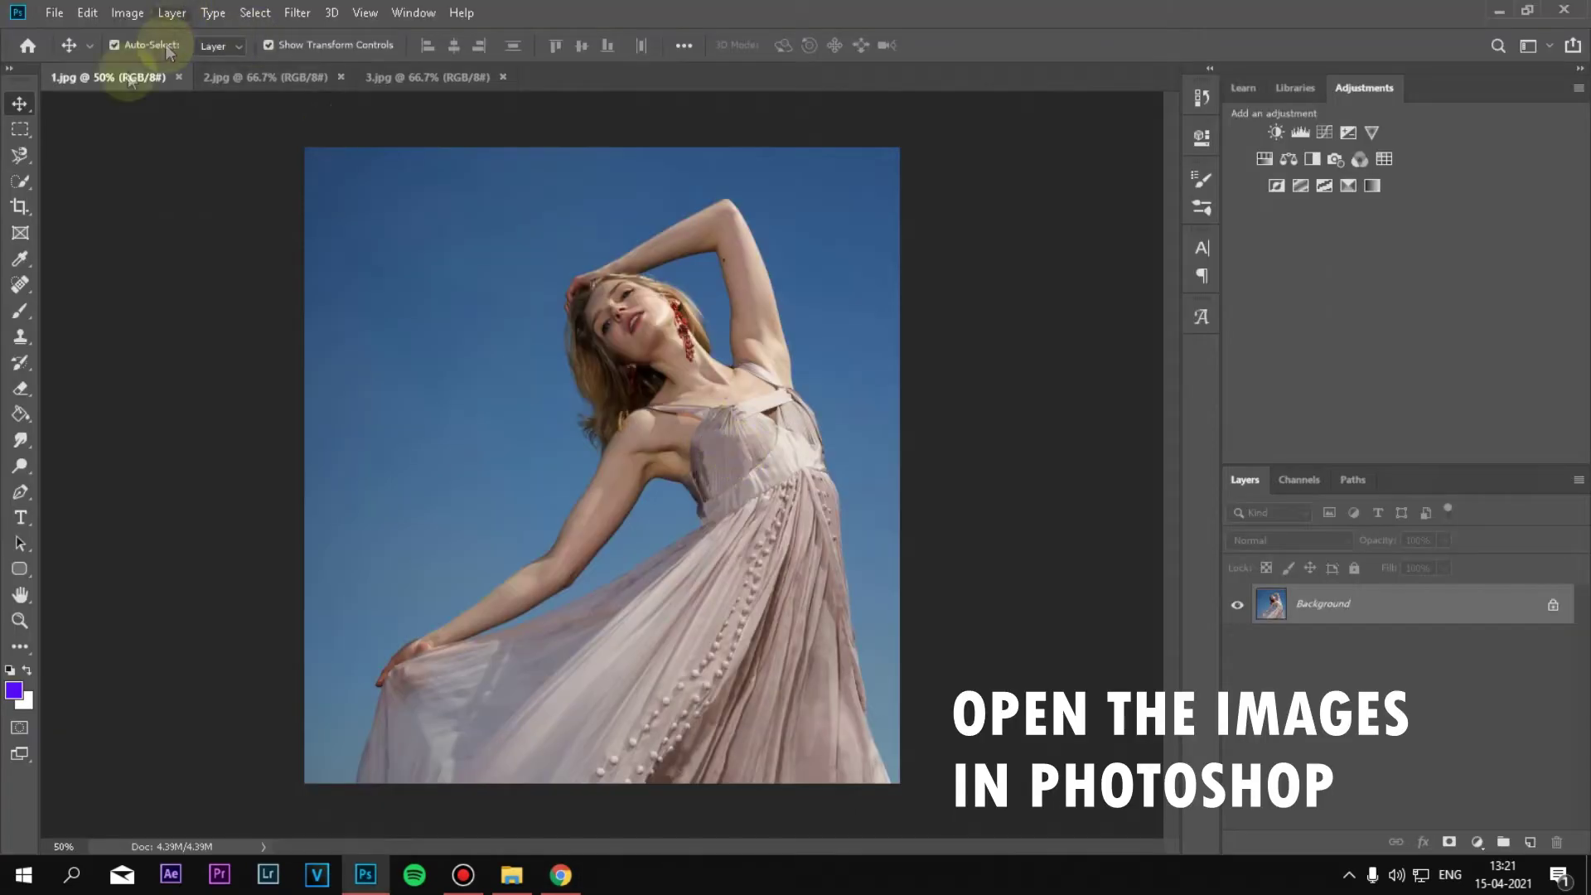
- Look over 2.jpg and 3.jpg, return to 1.jpg, and pick the Quick Selection Tool
click(282, 77)
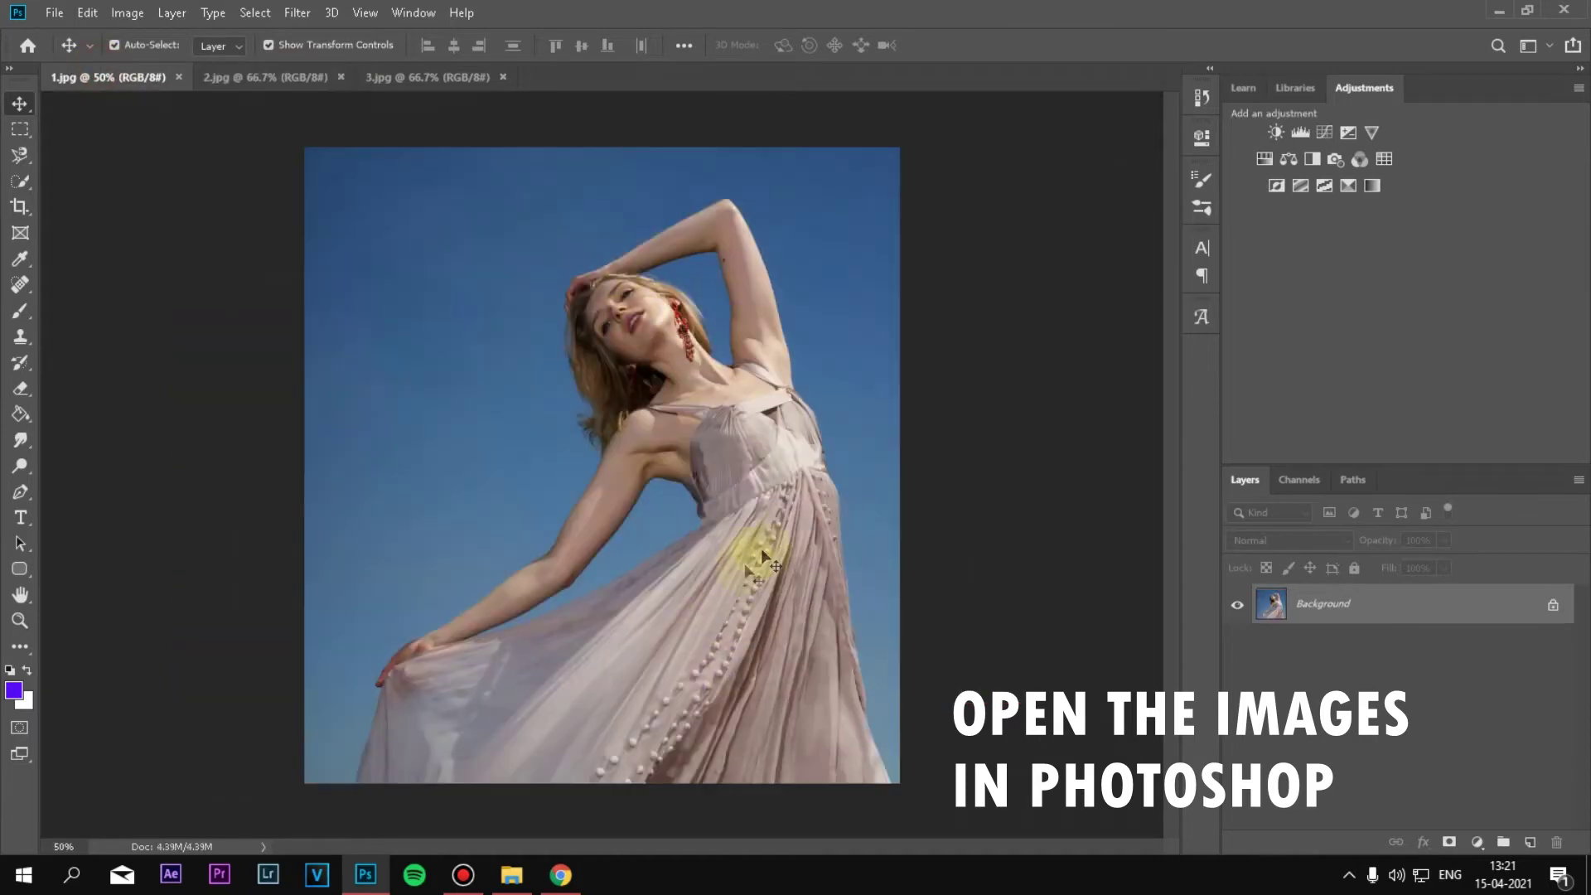
click(275, 81)
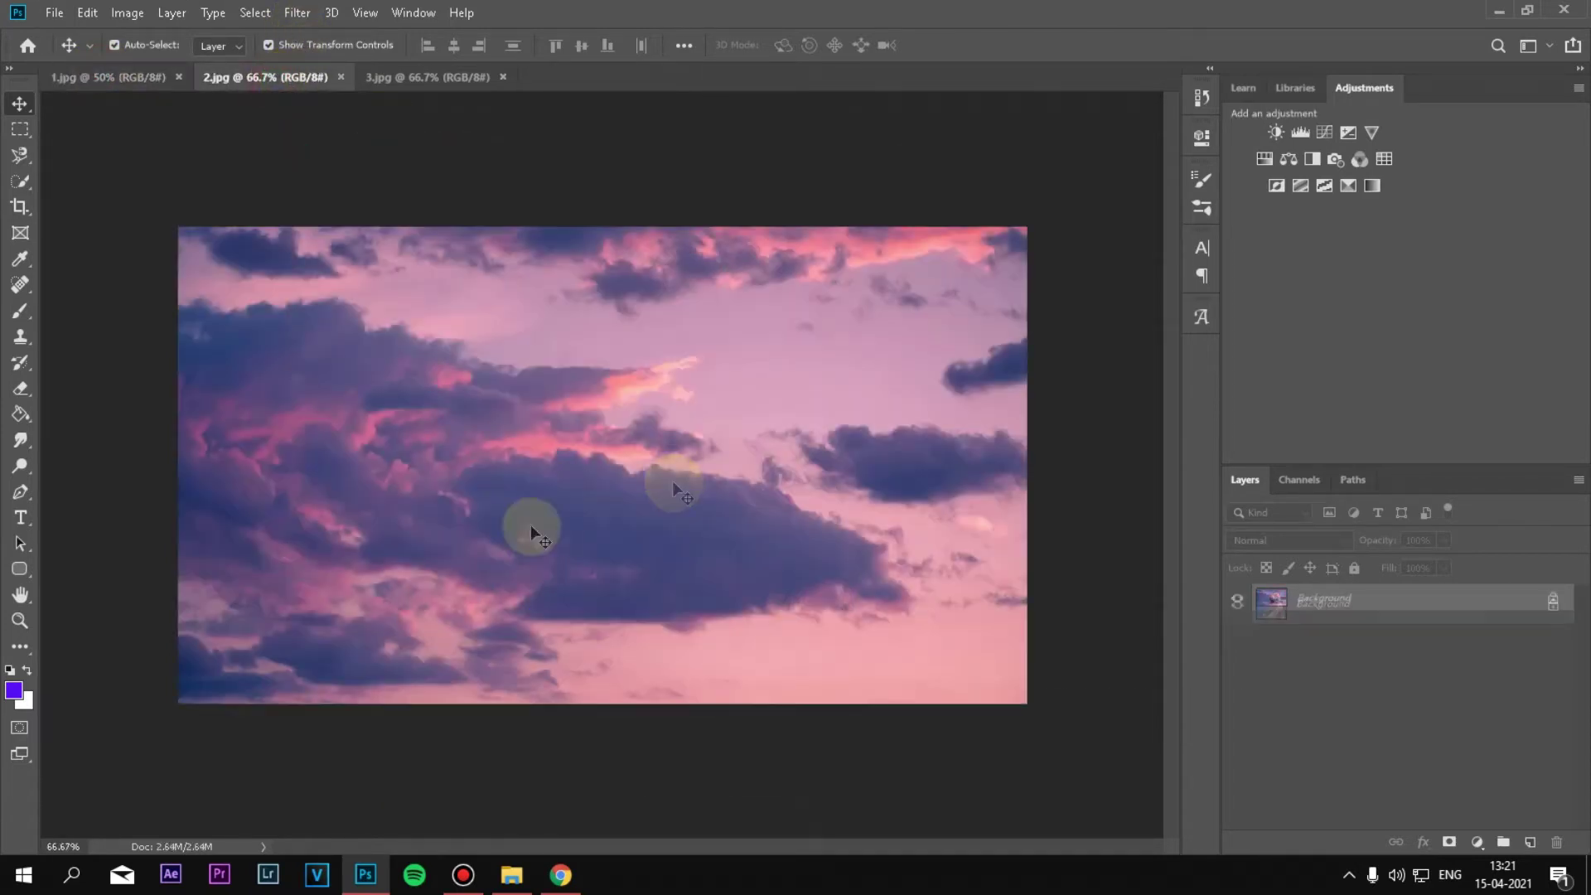
click(109, 76)
click(455, 77)
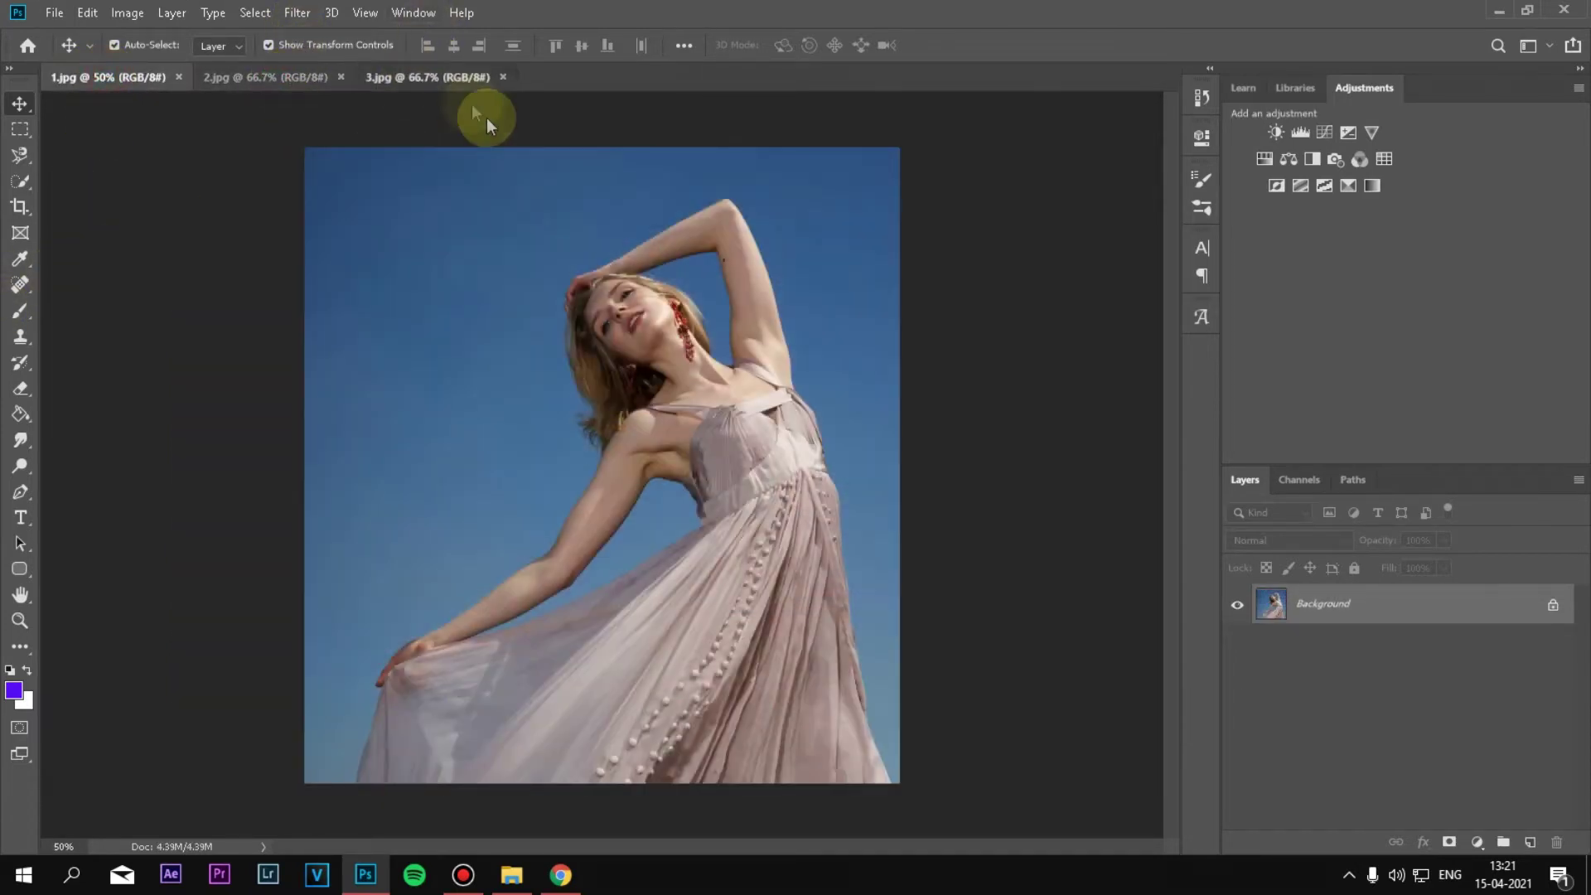
click(79, 79)
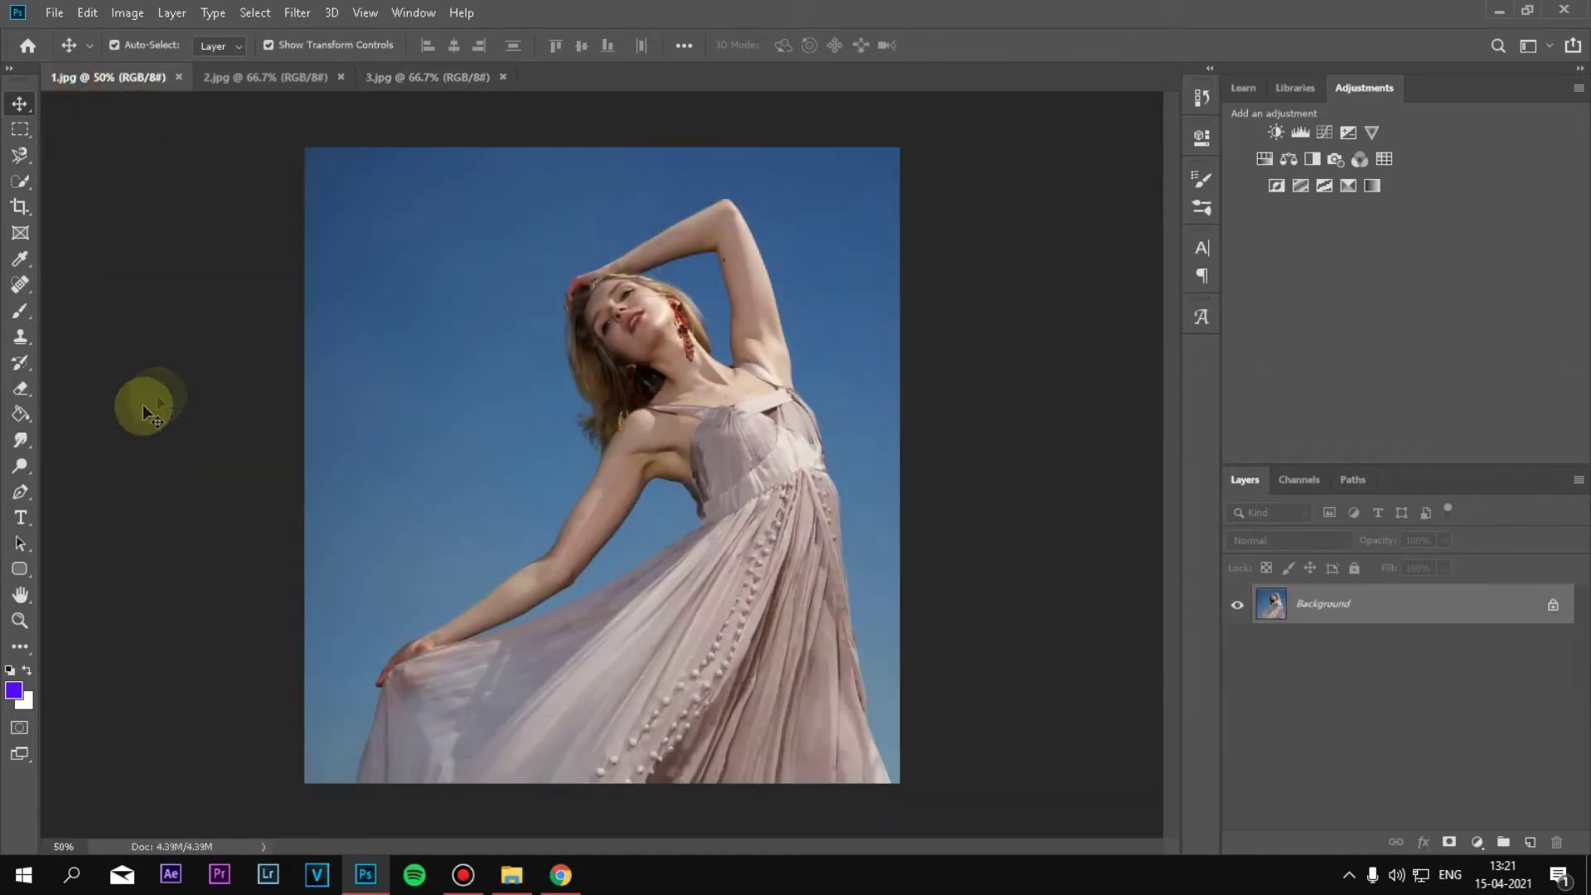
click(20, 181)
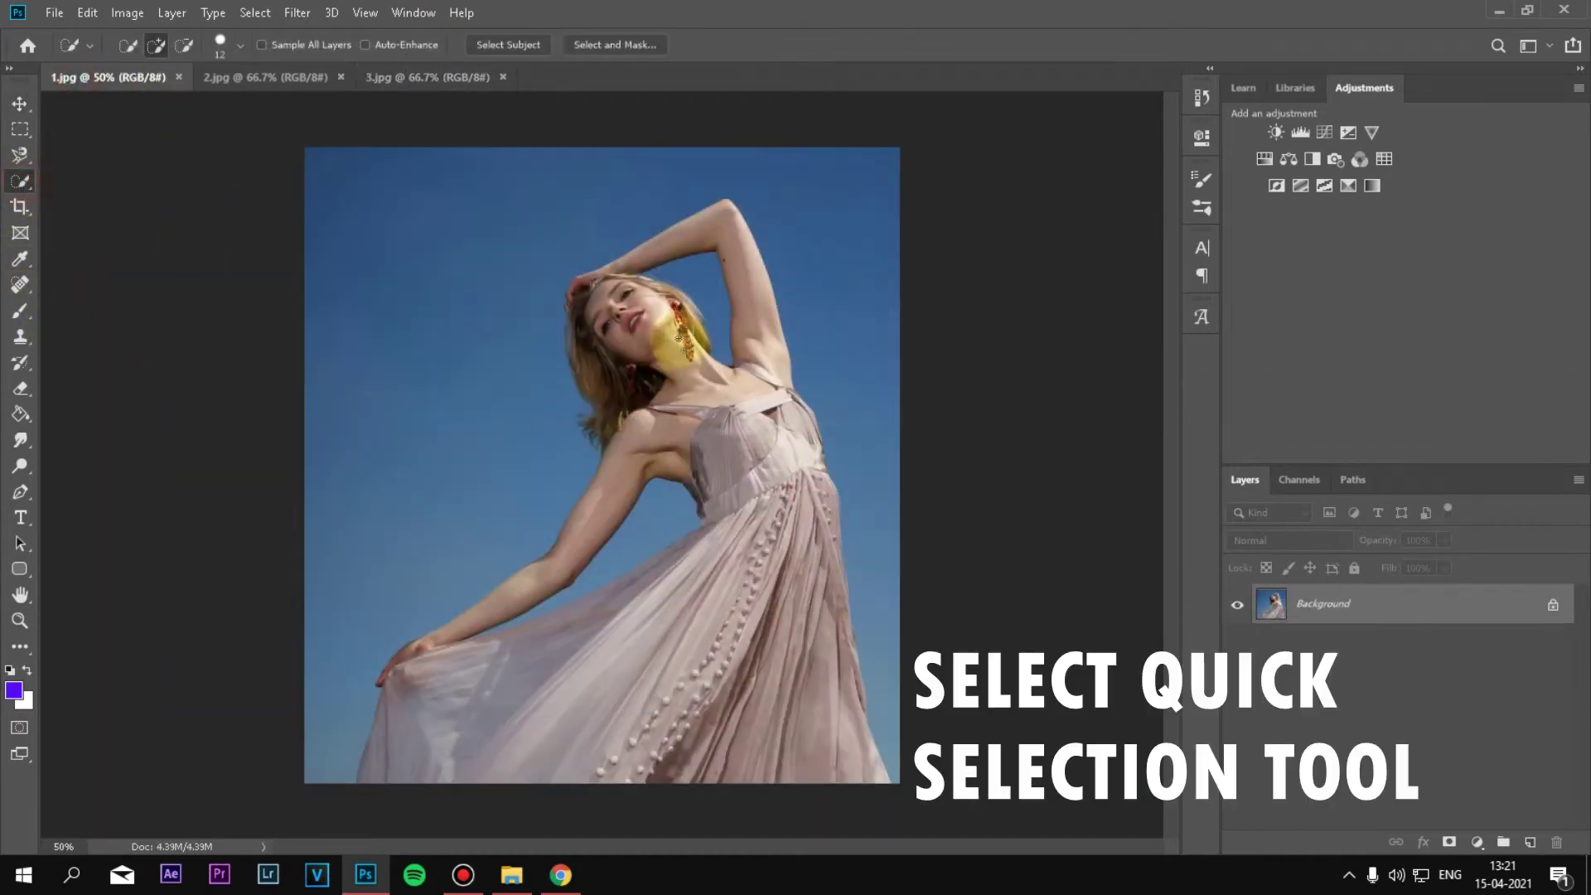
- Paint a quick selection over the woman's dress and zoom in to trim it along the arm
mouse_move(774, 593)
mouse_down()
mouse_move(696, 696)
mouse_move(533, 728)
mouse_move(497, 686)
mouse_move(729, 632)
mouse_move(817, 710)
mouse_move(831, 639)
mouse_move(728, 373)
mouse_move(632, 315)
mouse_move(622, 277)
mouse_move(728, 408)
mouse_move(727, 461)
mouse_move(682, 389)
mouse_move(724, 383)
mouse_move(753, 450)
mouse_move(633, 467)
mouse_move(550, 551)
mouse_move(604, 355)
mouse_move(622, 365)
mouse_move(617, 280)
mouse_move(729, 221)
mouse_move(771, 356)
mouse_move(657, 256)
mouse_move(558, 277)
mouse_move(761, 406)
mouse_up()
key(ctrl+plus)
key(ctrl+plus)
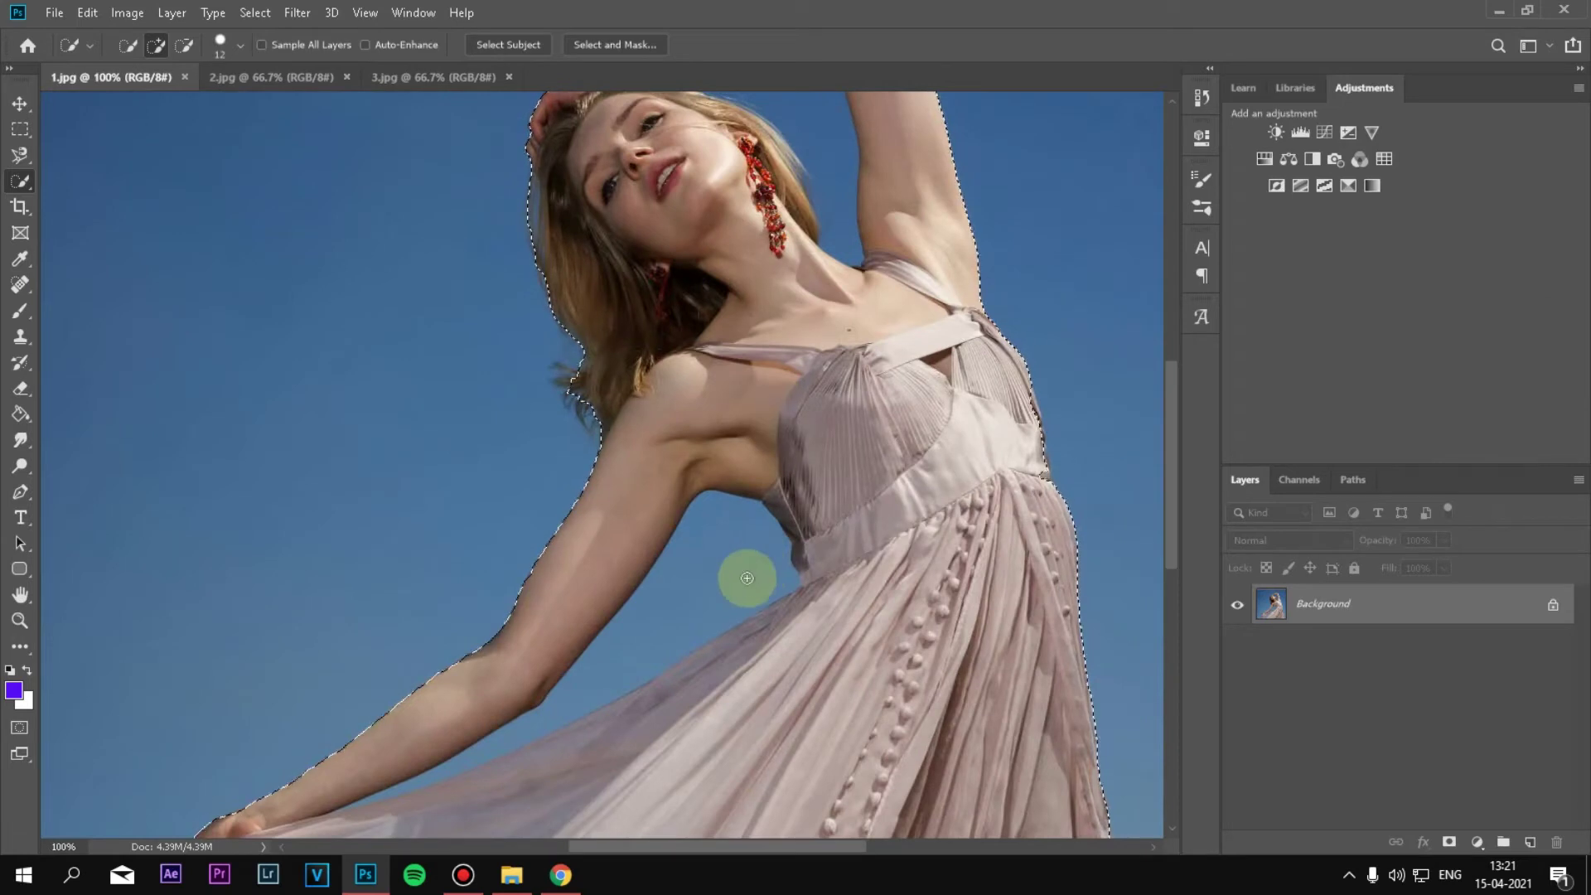
drag(724, 564, 675, 597)
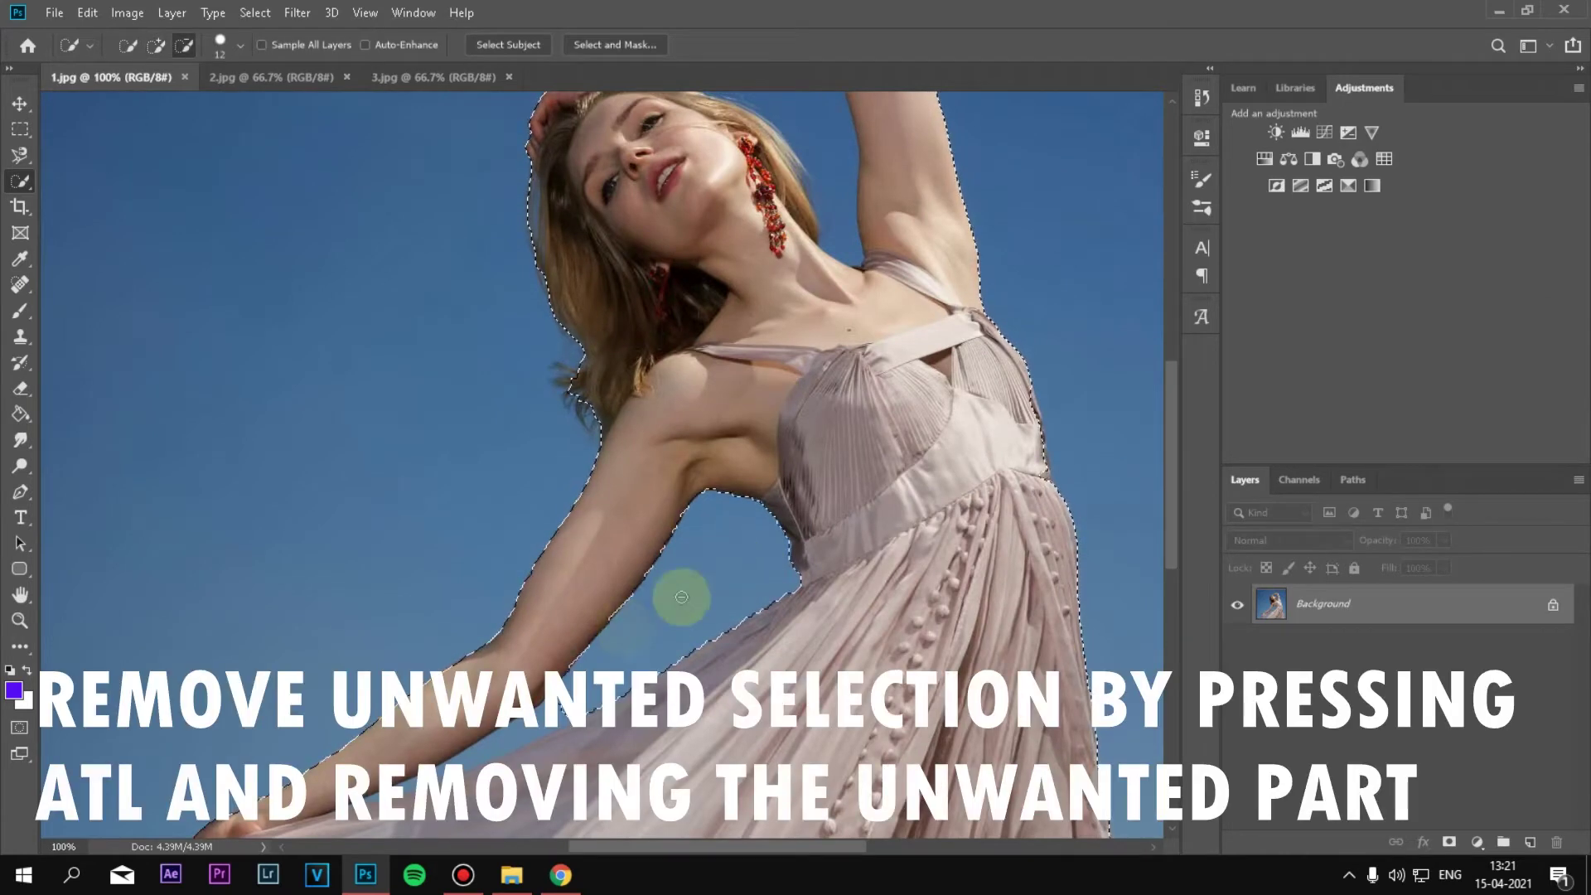
drag(542, 711, 389, 796)
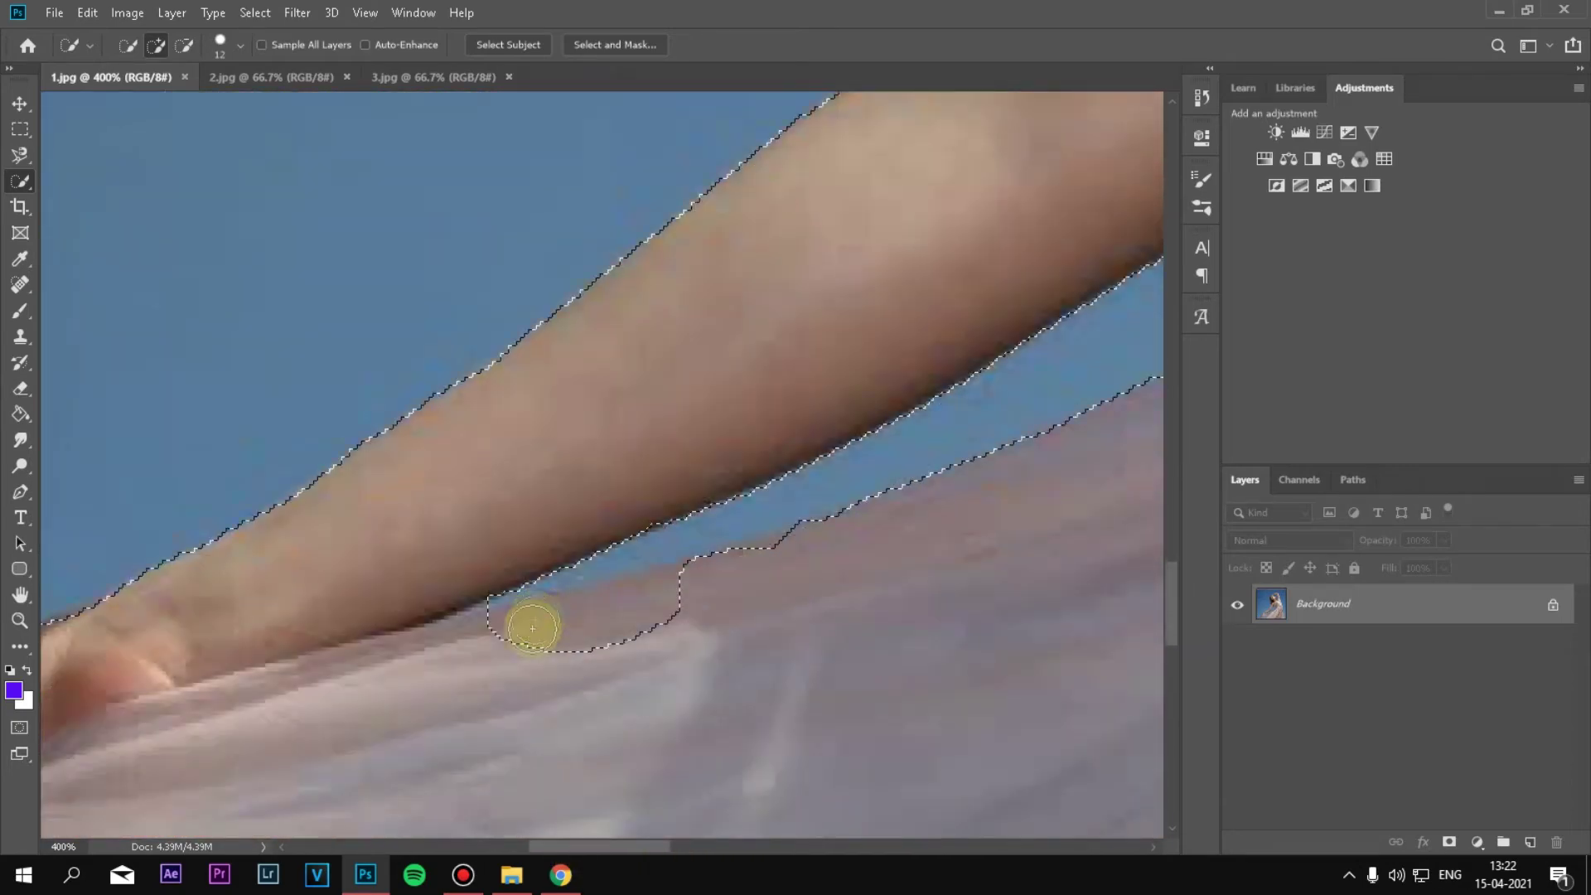
mouse_move(526, 632)
mouse_down()
mouse_move(498, 639)
mouse_move(671, 609)
mouse_up()
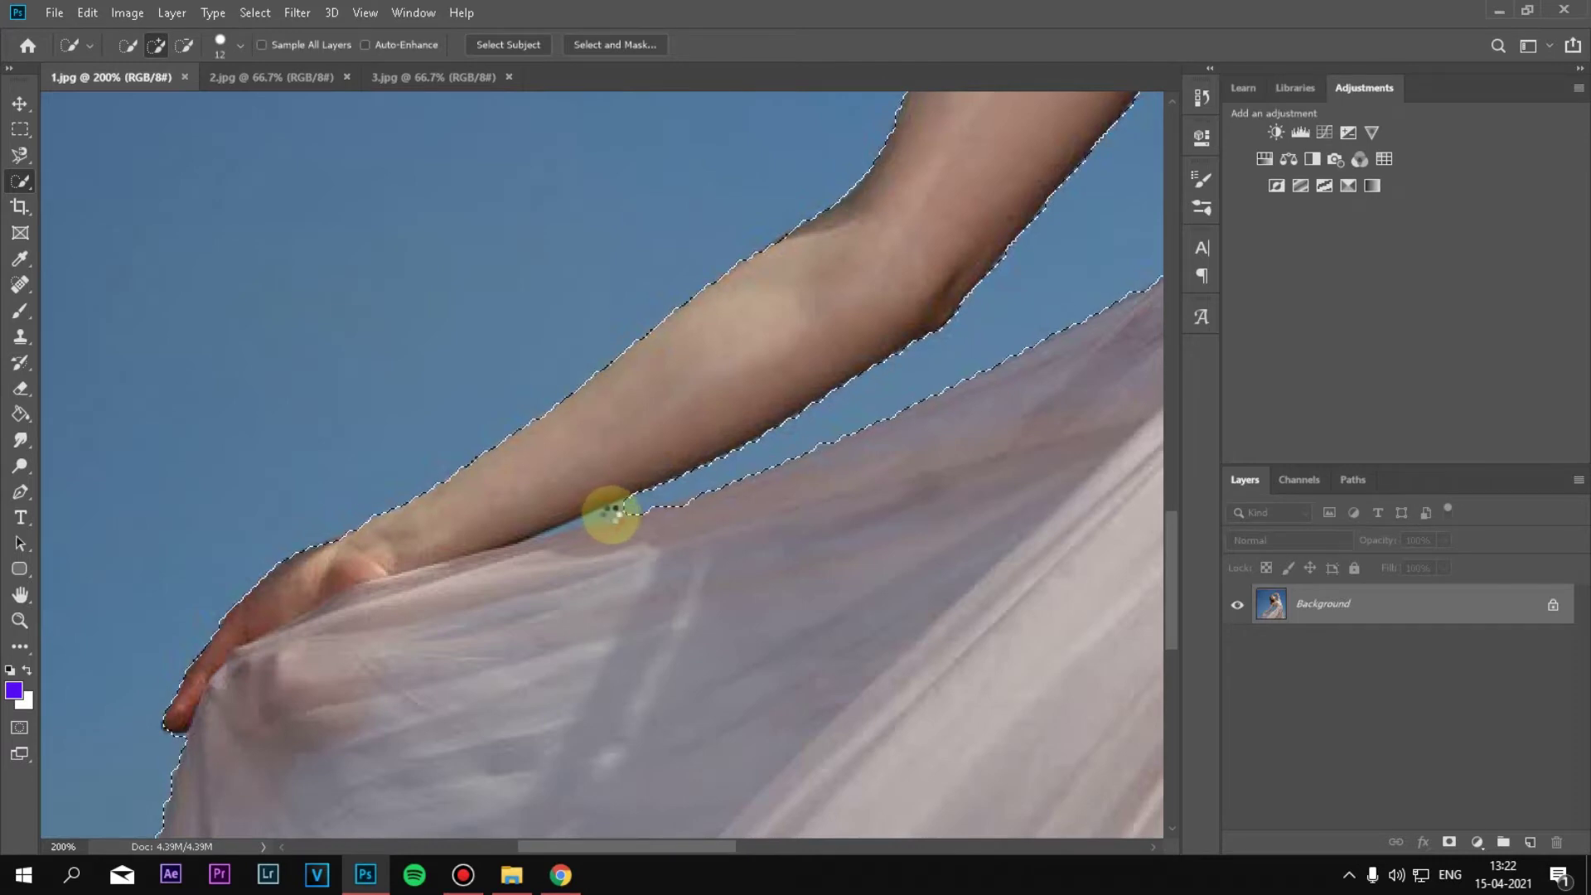
- Subtract the blue sky gap between arm and dress and smooth the edge below the forearm
click(667, 500)
drag(613, 514, 680, 496)
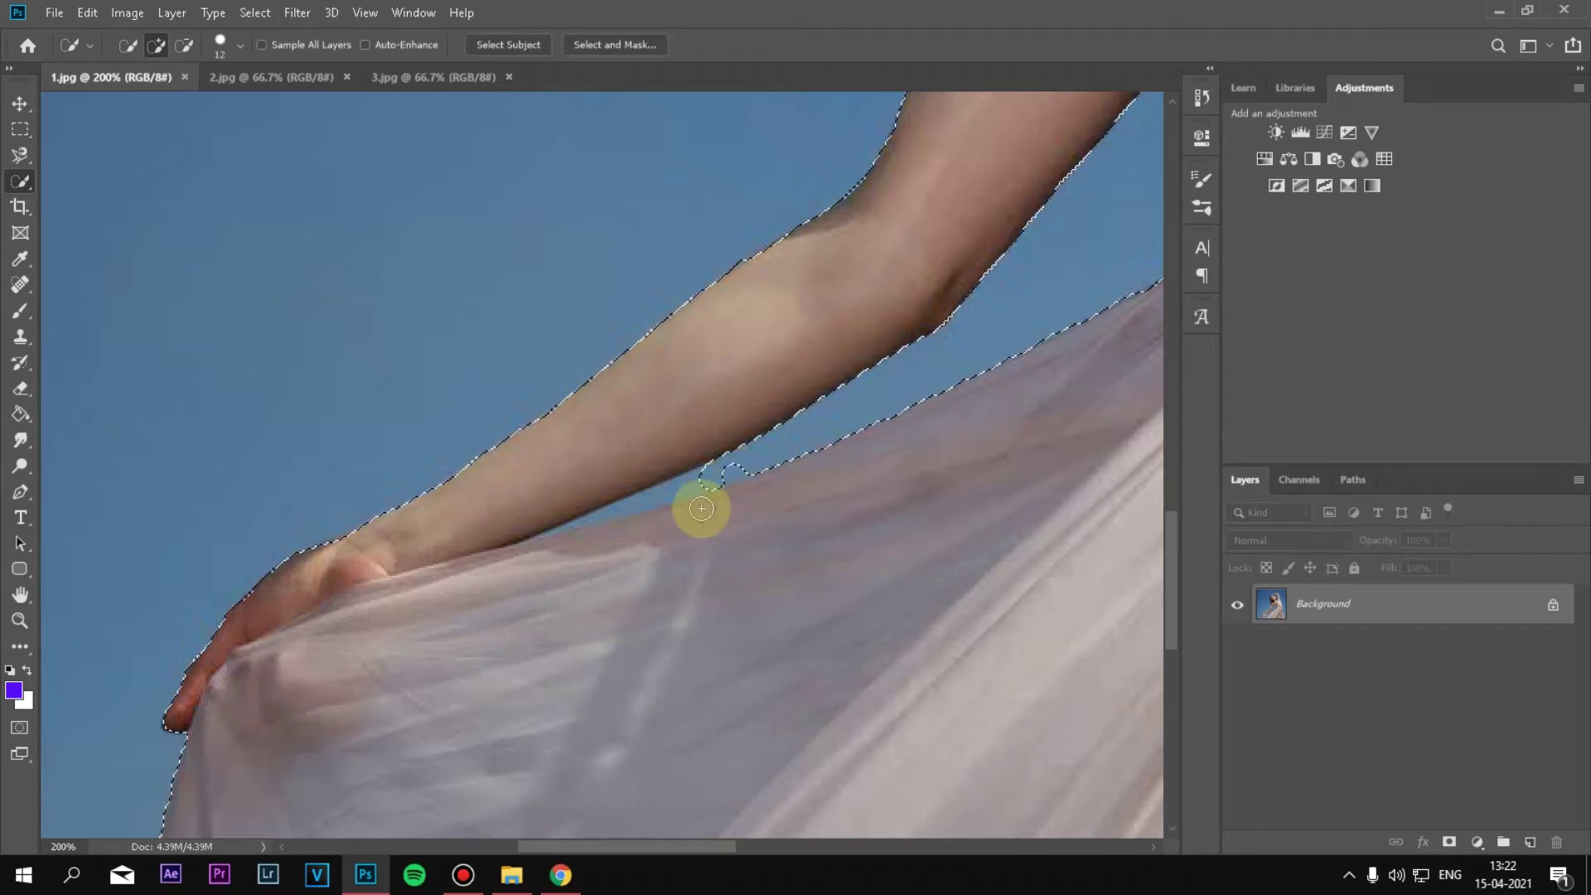
click(735, 466)
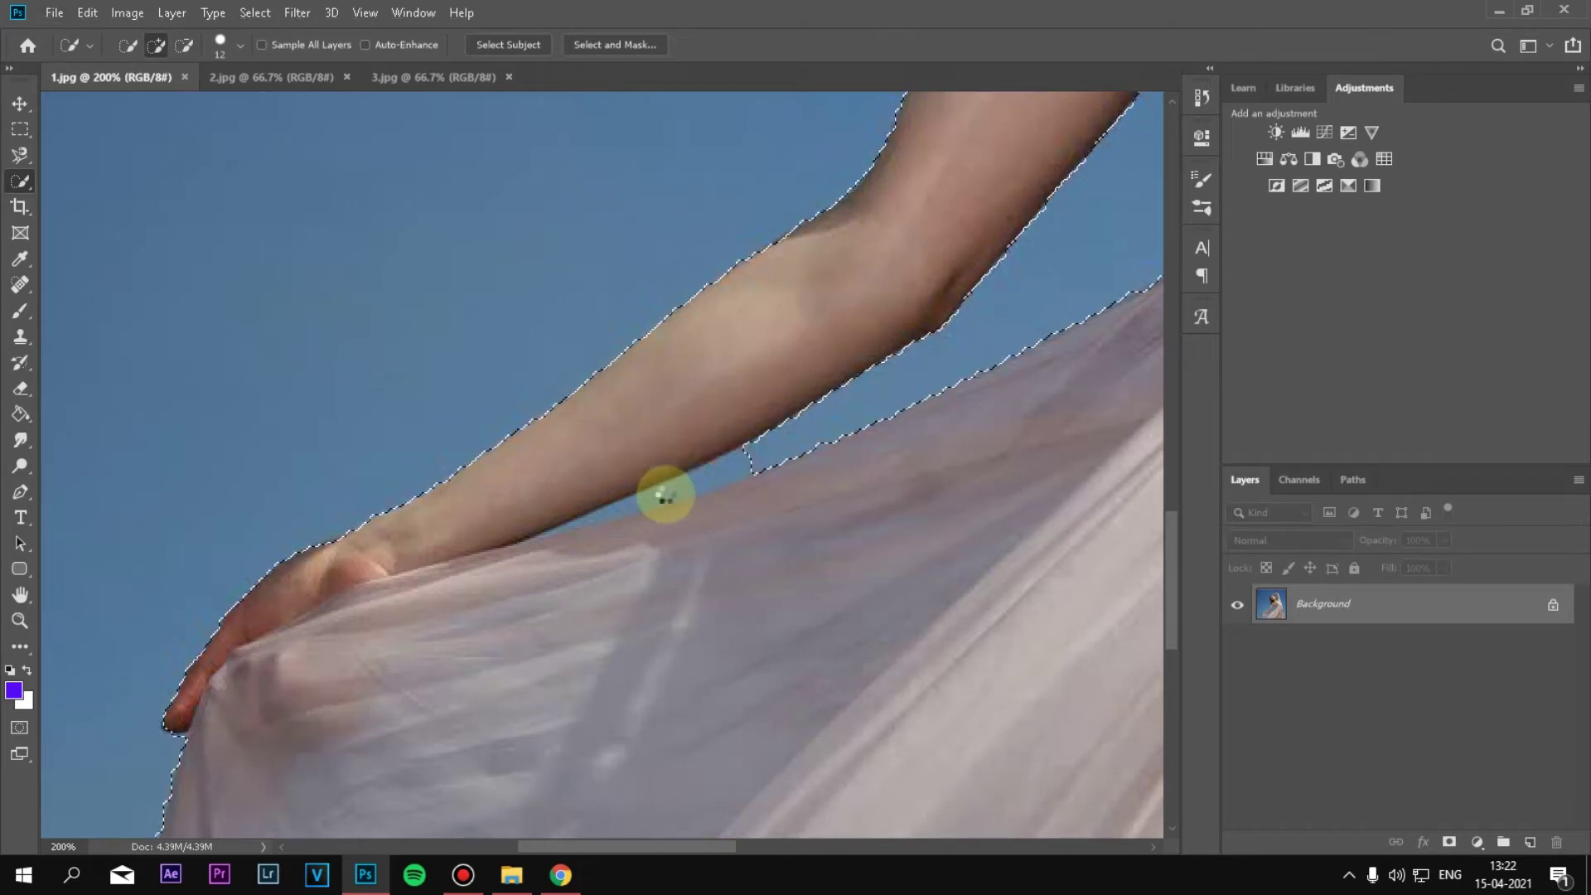
alt+click(746, 469)
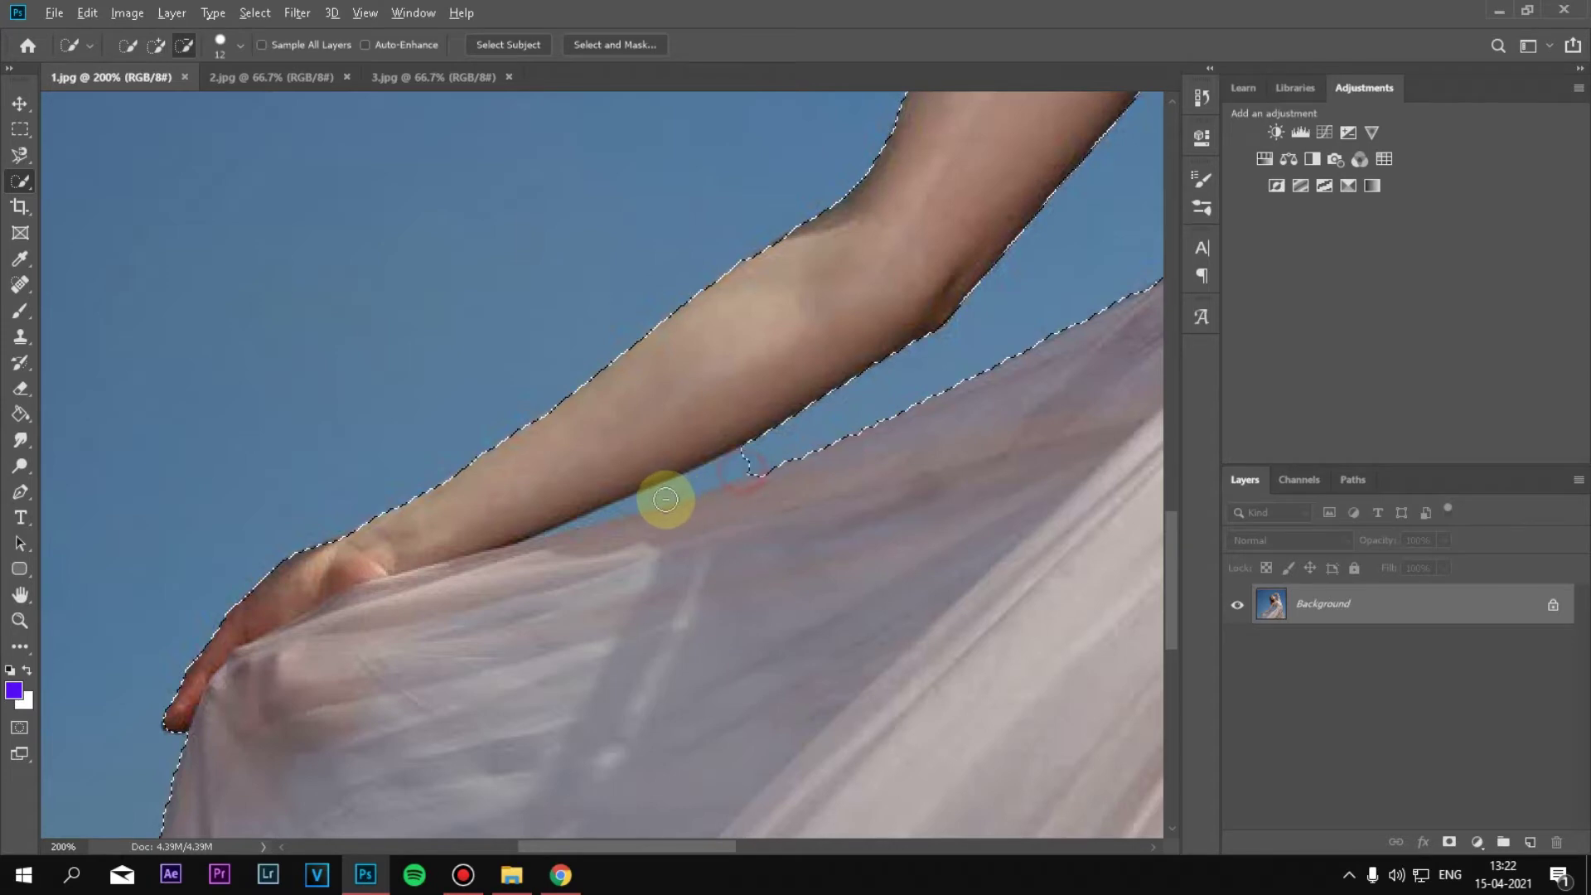
mouse_move(665, 499)
mouse_down()
mouse_move(725, 468)
mouse_move(685, 508)
mouse_up()
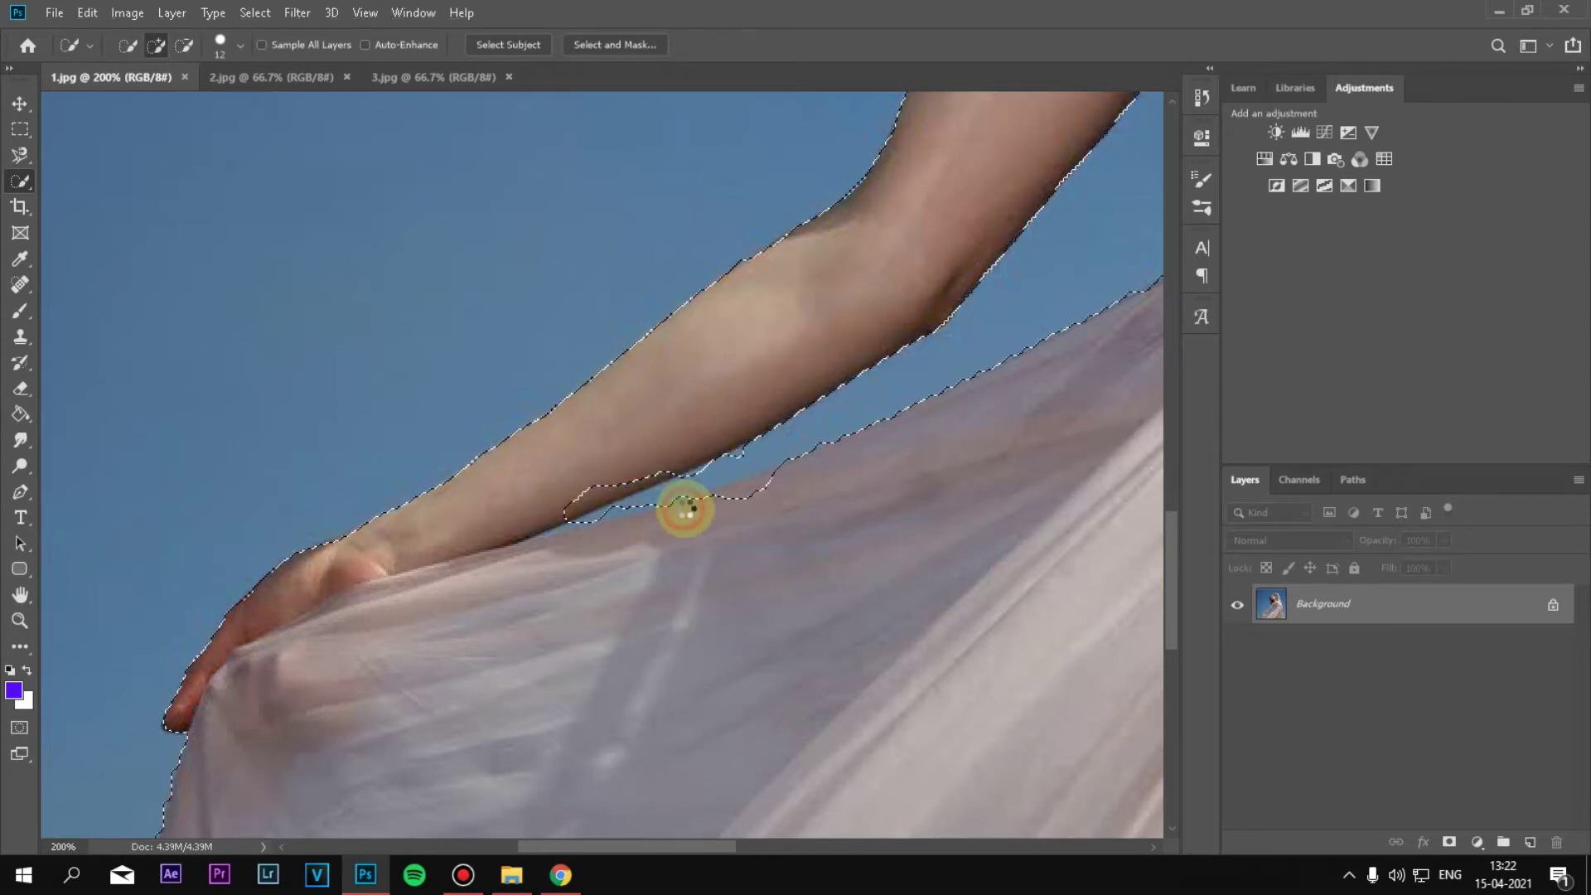
drag(684, 509, 763, 486)
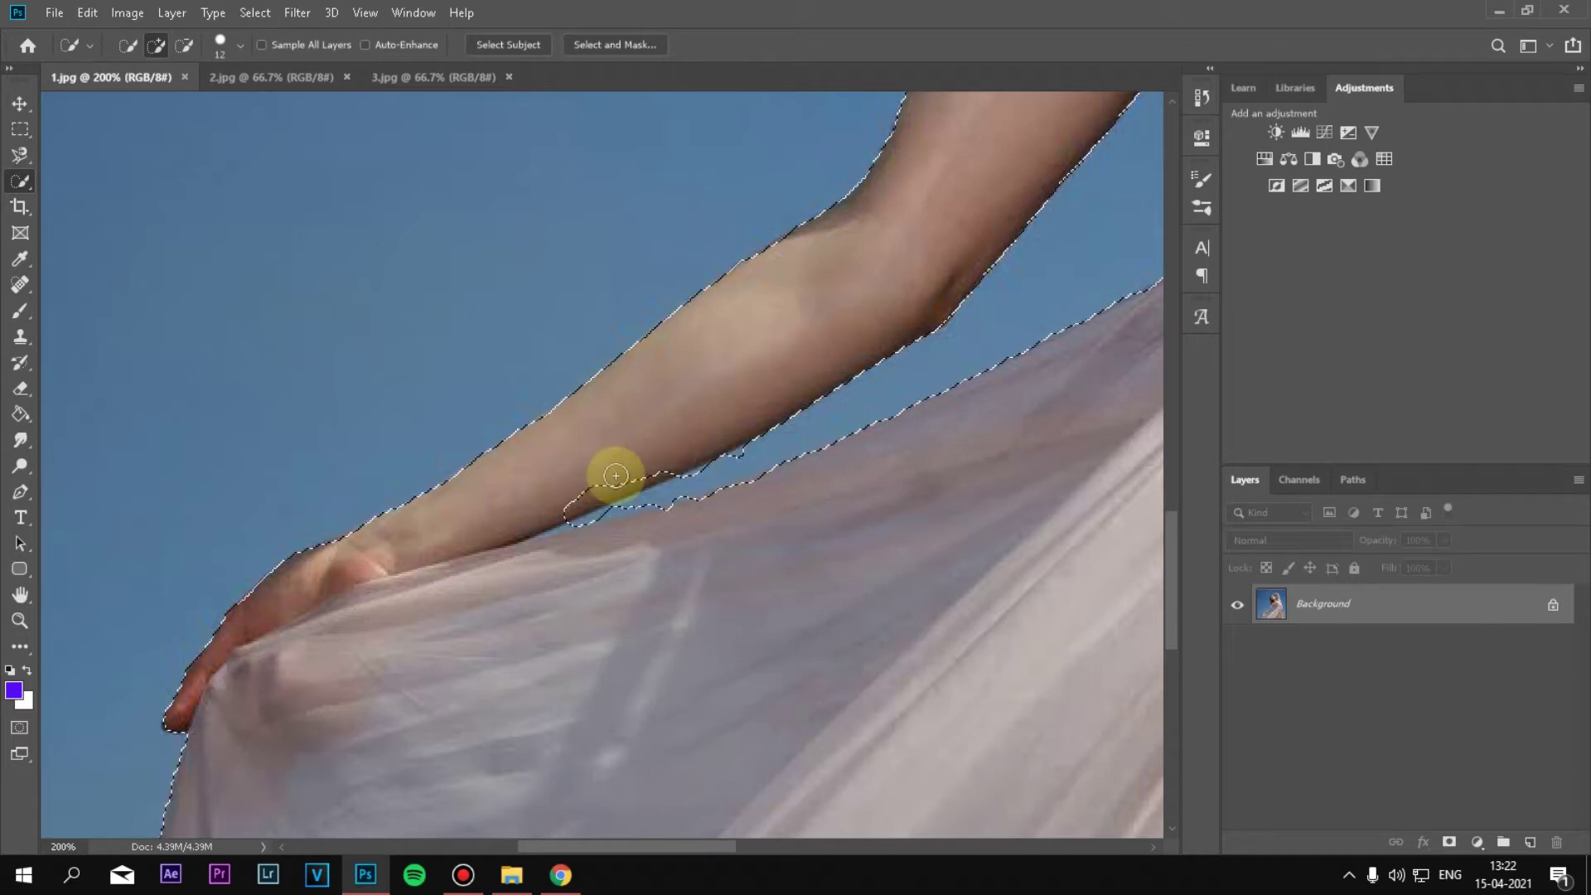
drag(646, 464, 595, 494)
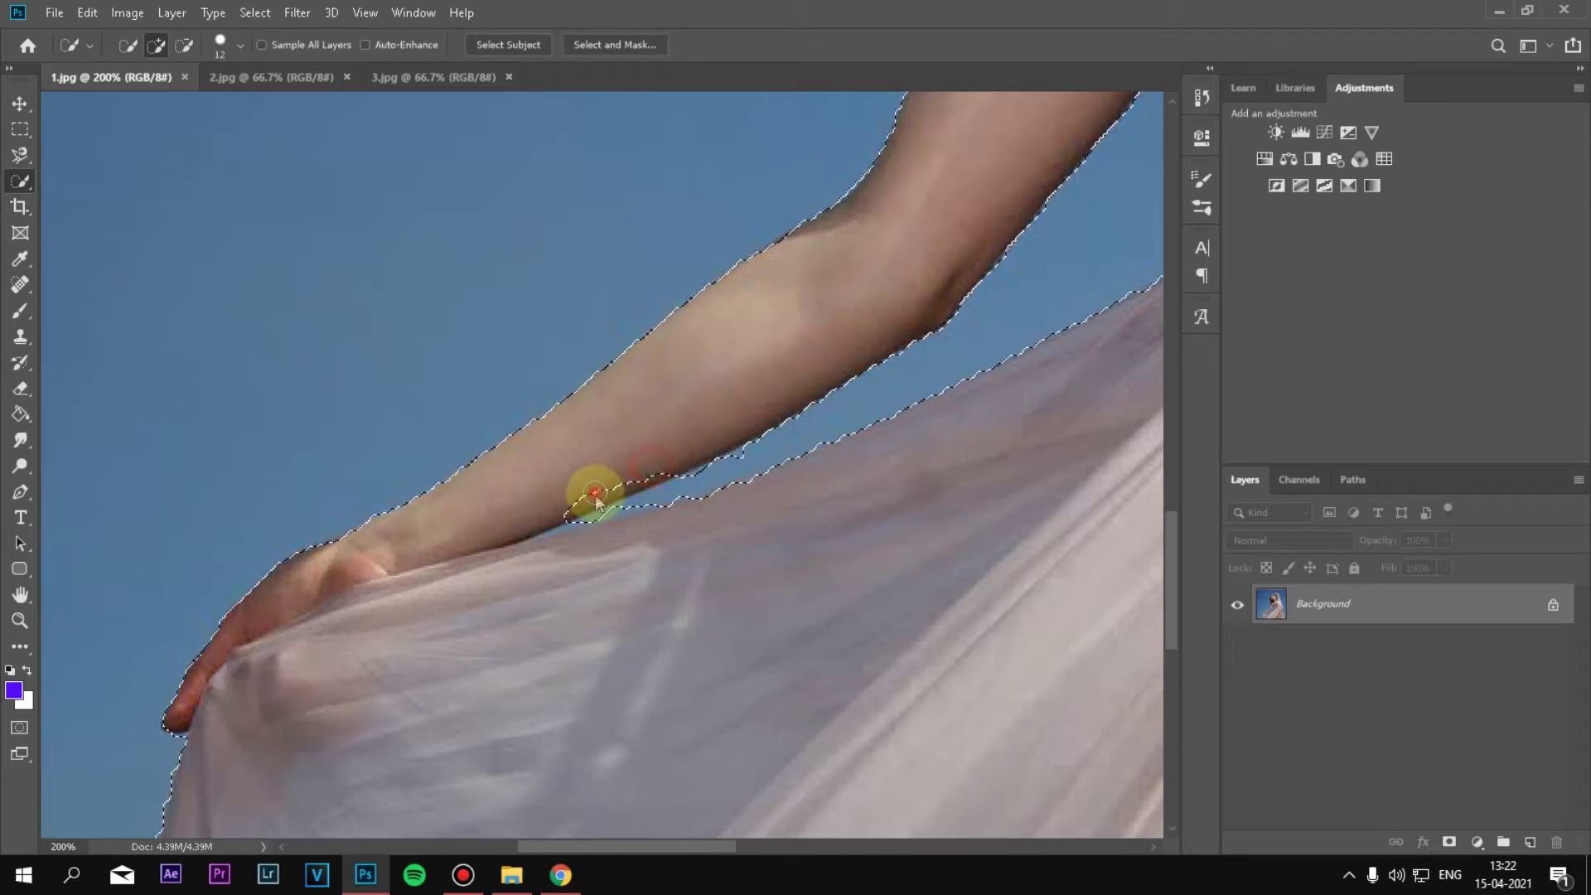
scroll(506, 515, down, 3)
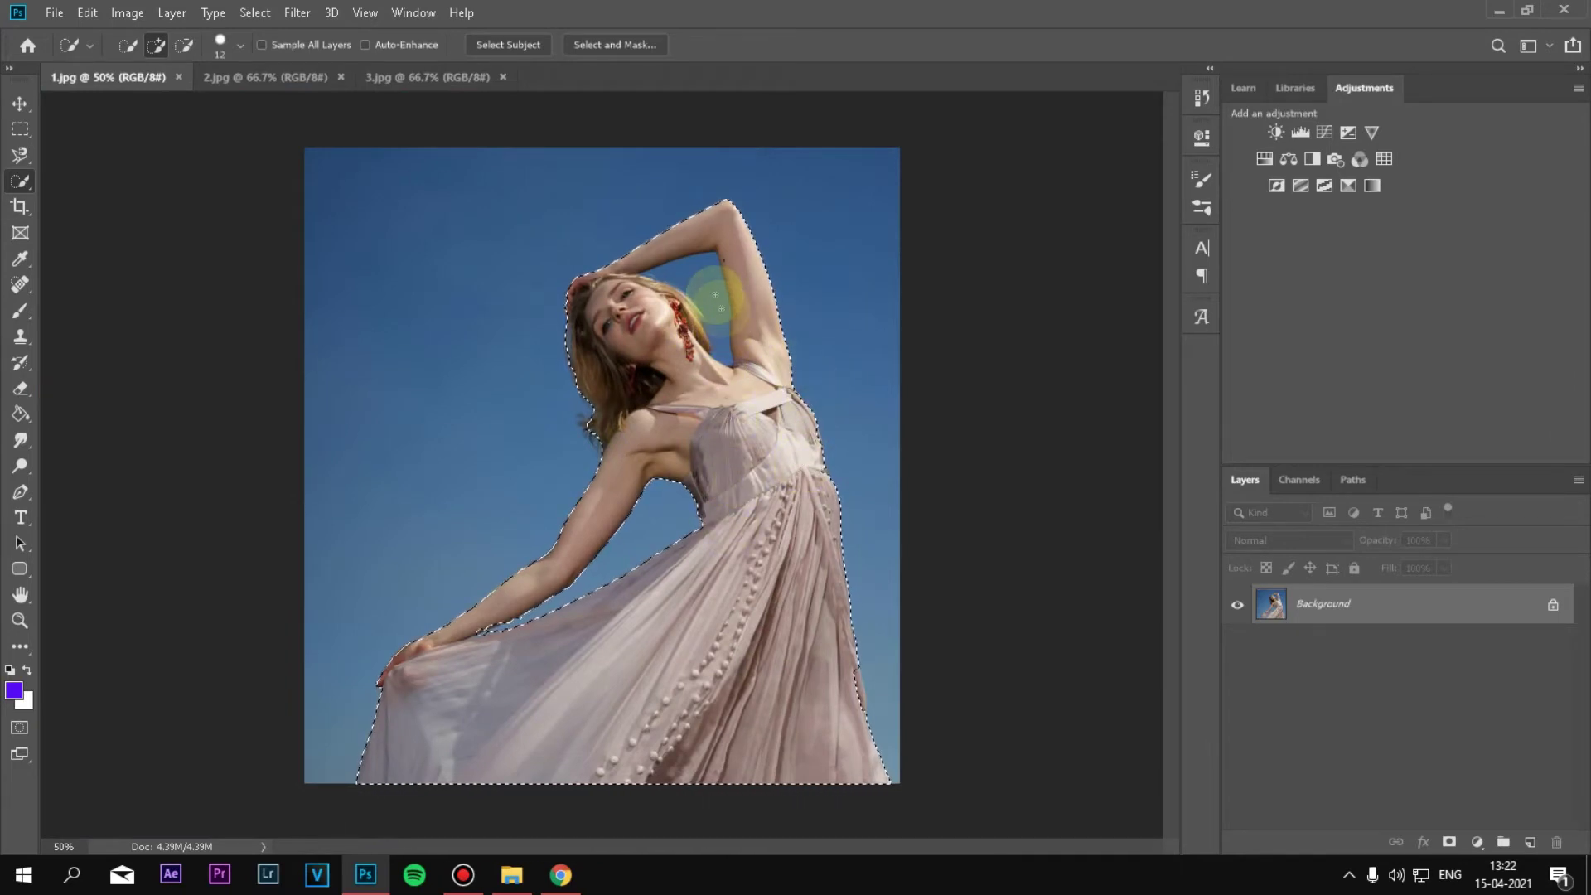
- Exclude the sky gap between raised arm and head, then zoom to 300% on the hair edge and back out
drag(712, 340, 692, 300)
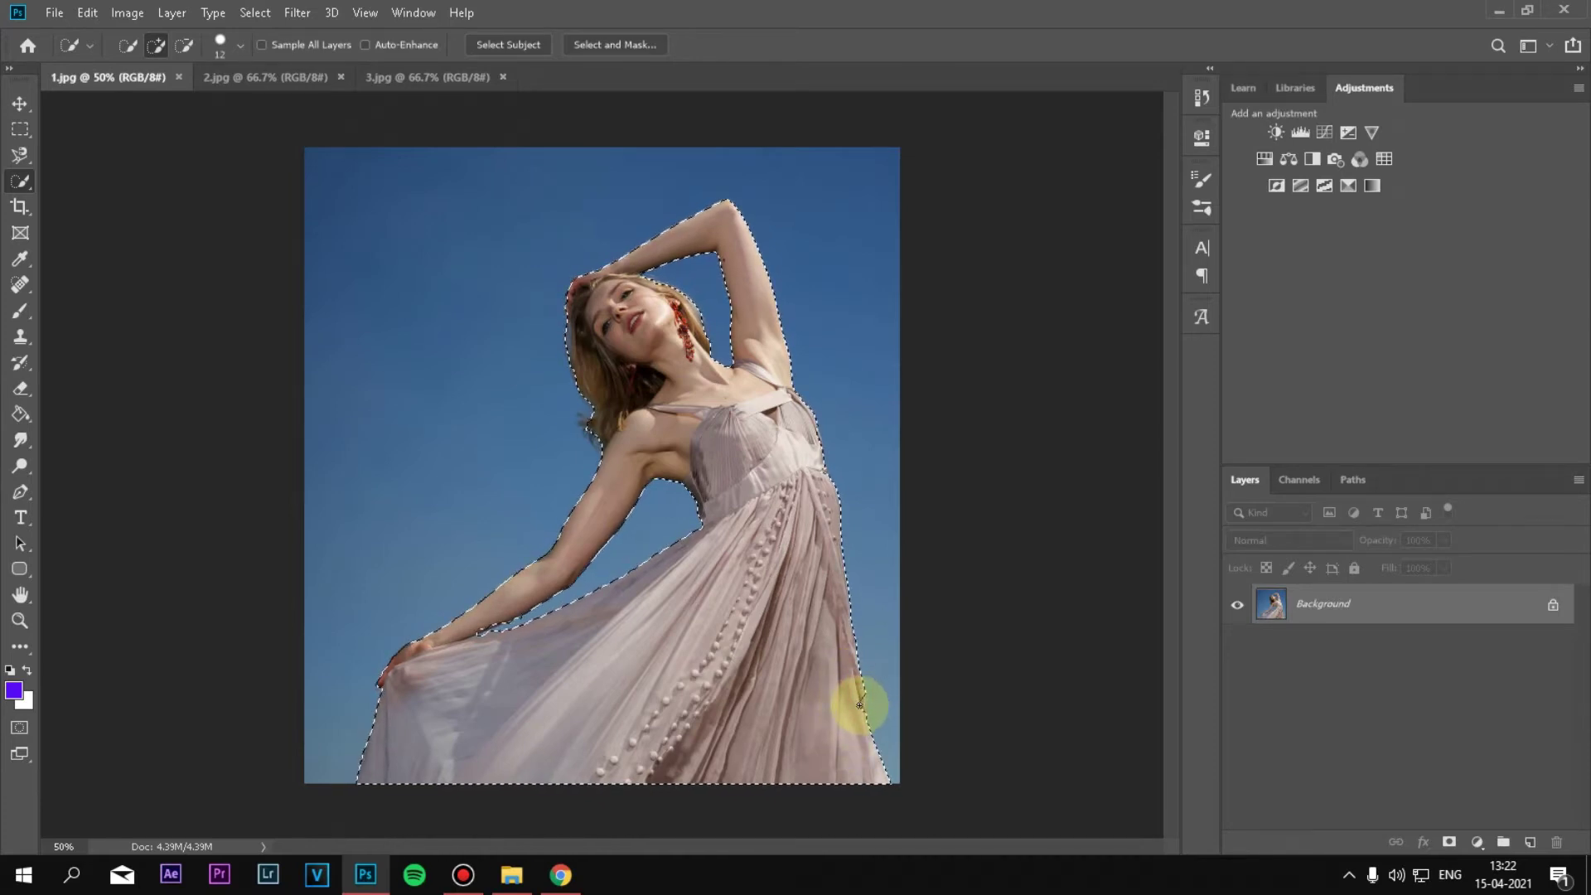
scroll(592, 375, up, 2)
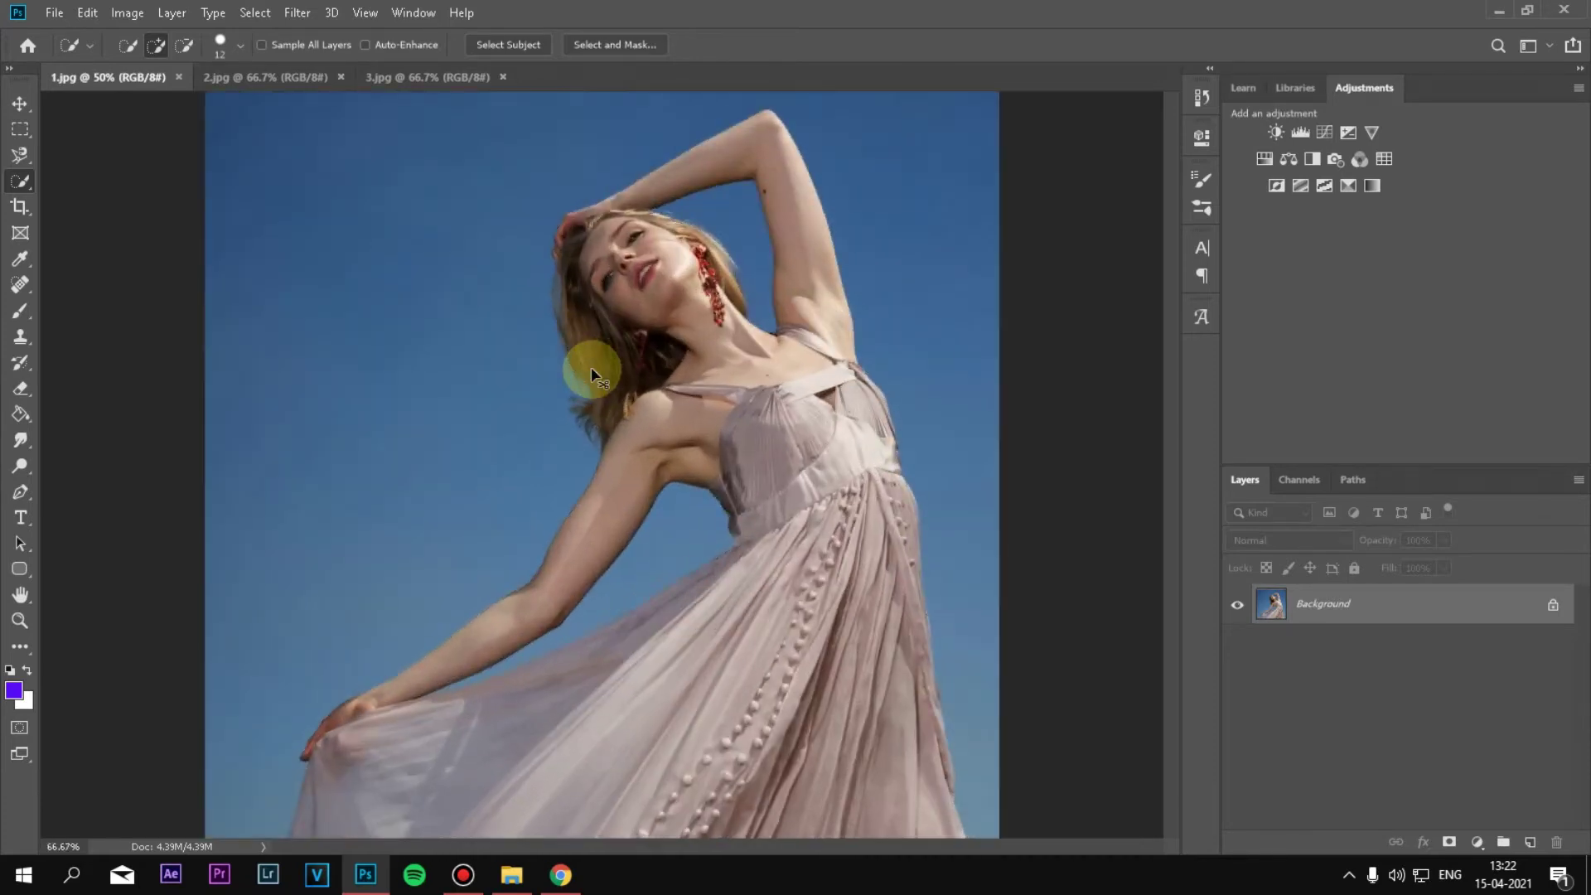
scroll(591, 374, up, 1)
scroll(589, 365, up, 1)
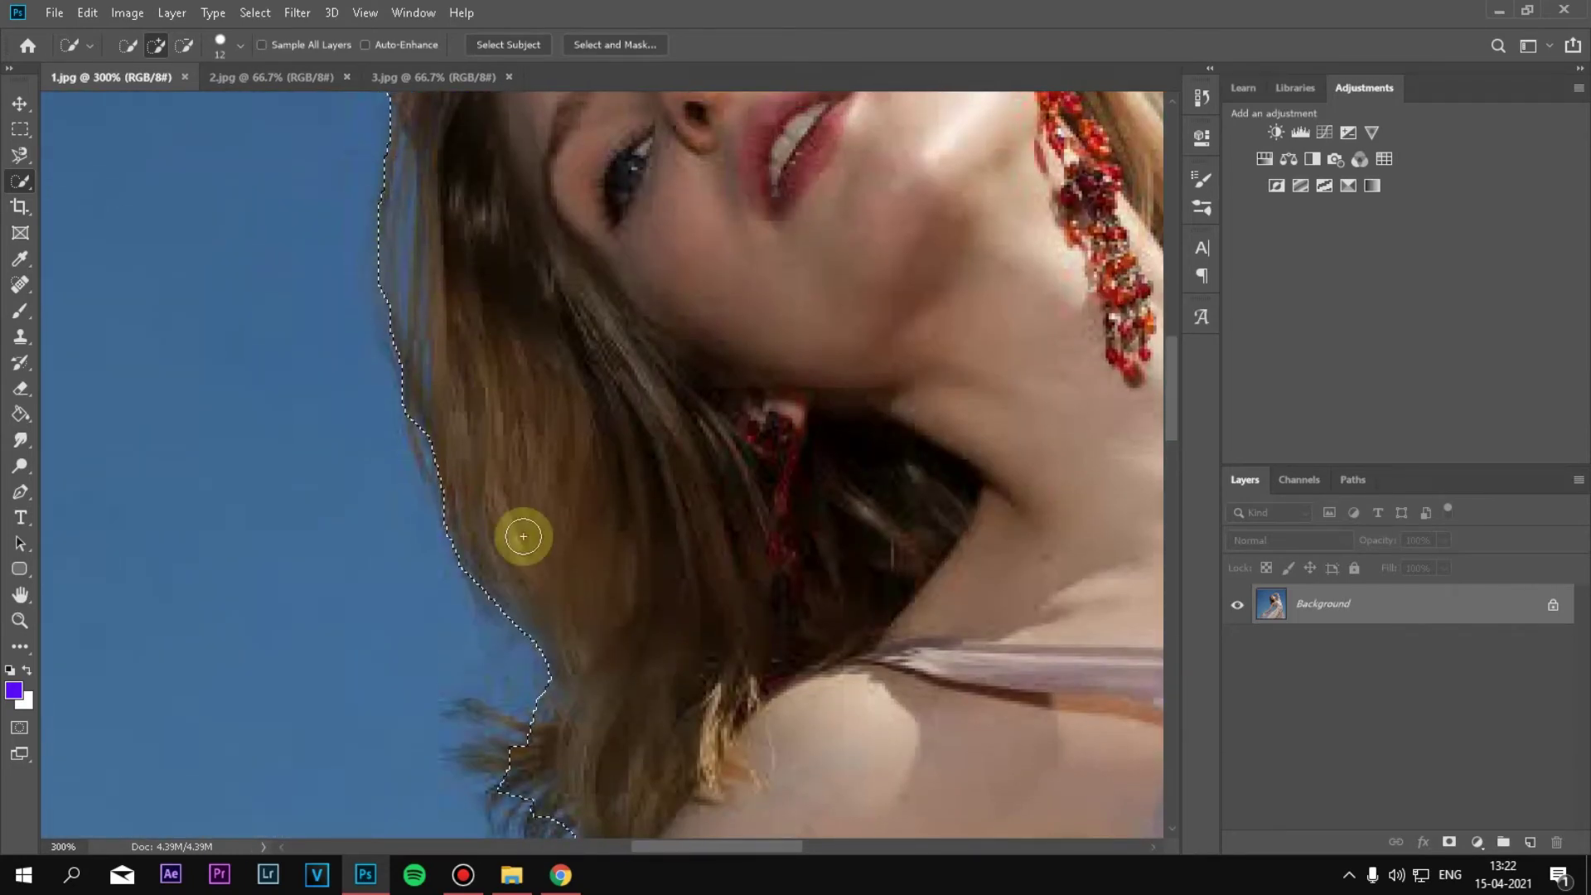
scroll(522, 533, down, 2)
scroll(522, 533, down, 1)
scroll(522, 533, down, 2)
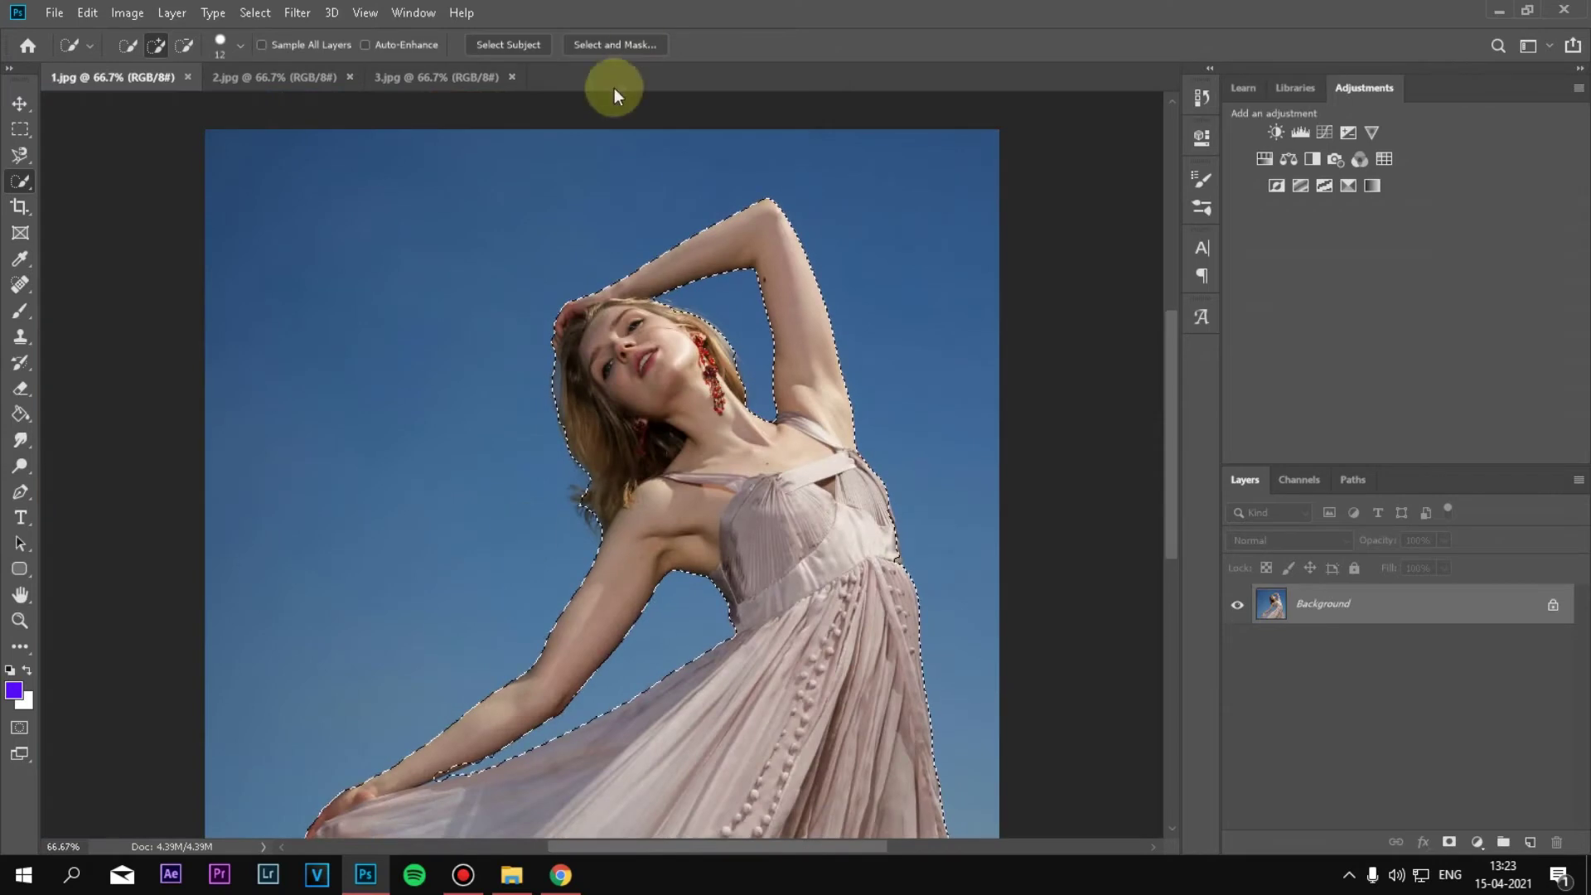
- In Select and Mask, set Radius 20 px, Smooth 50 and Contrast 45%, then apply with OK
click(661, 48)
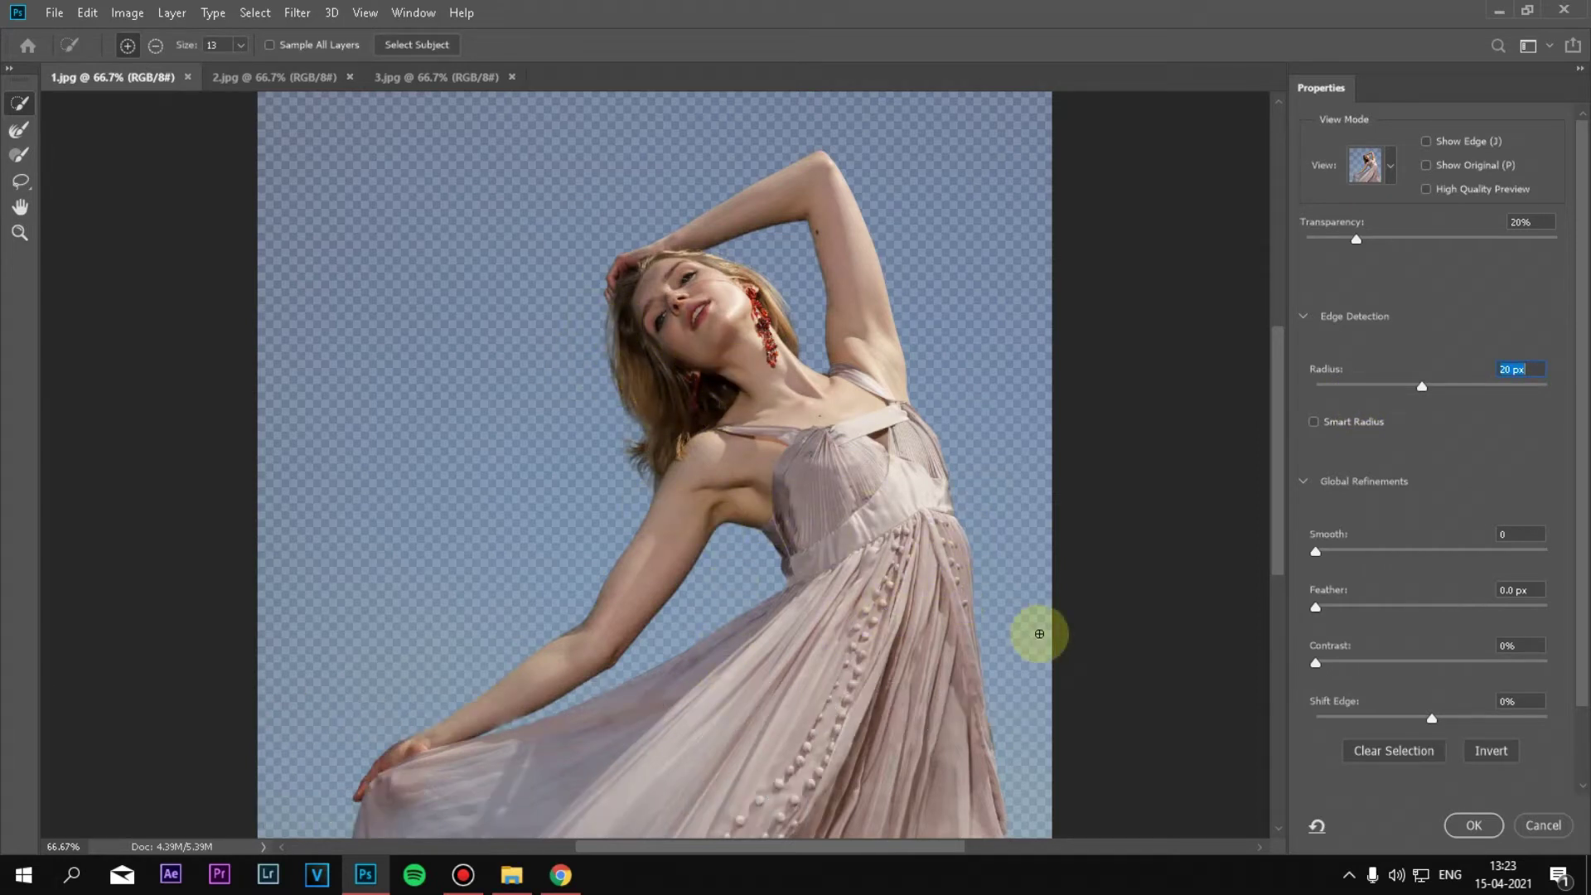
mouse_move(1282, 481)
mouse_down()
mouse_move(1296, 534)
mouse_move(1434, 497)
mouse_up()
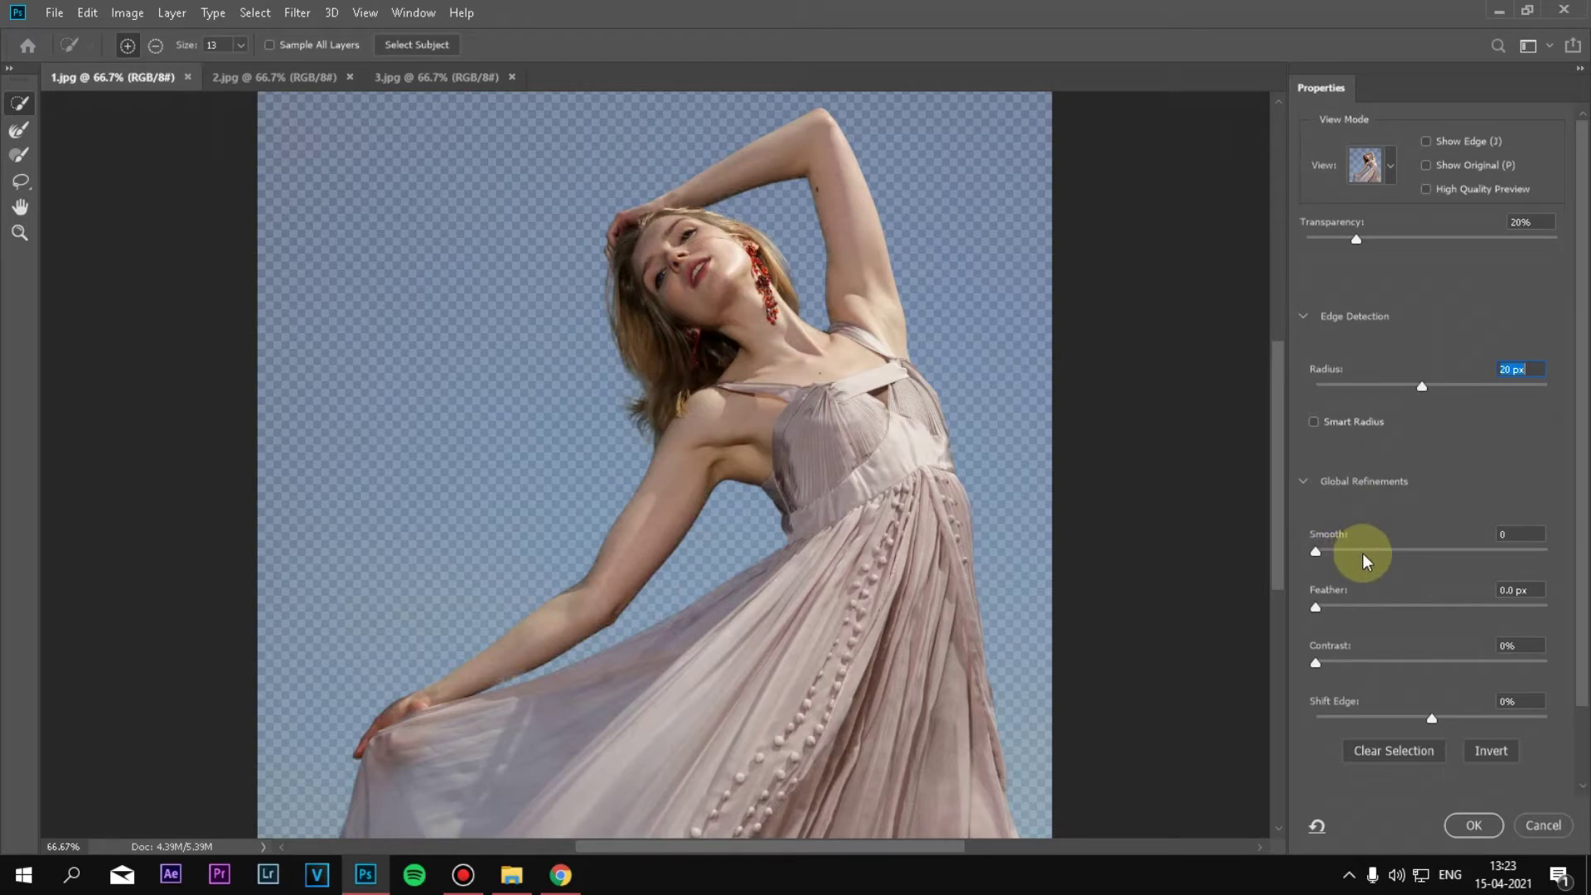
click(1408, 551)
click(1326, 552)
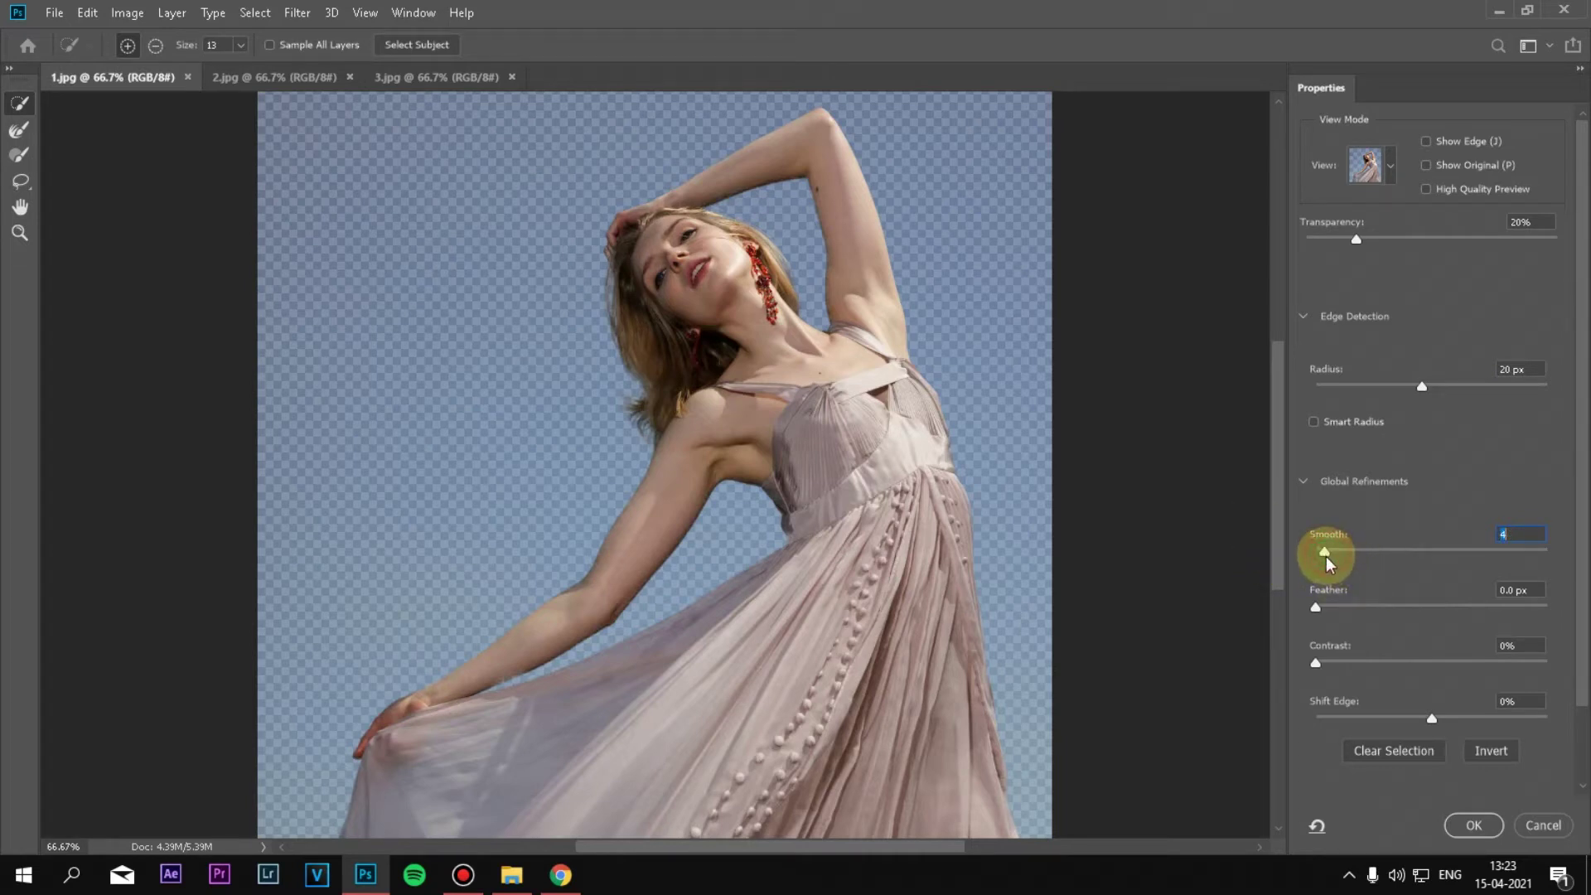
drag(1323, 558, 1321, 557)
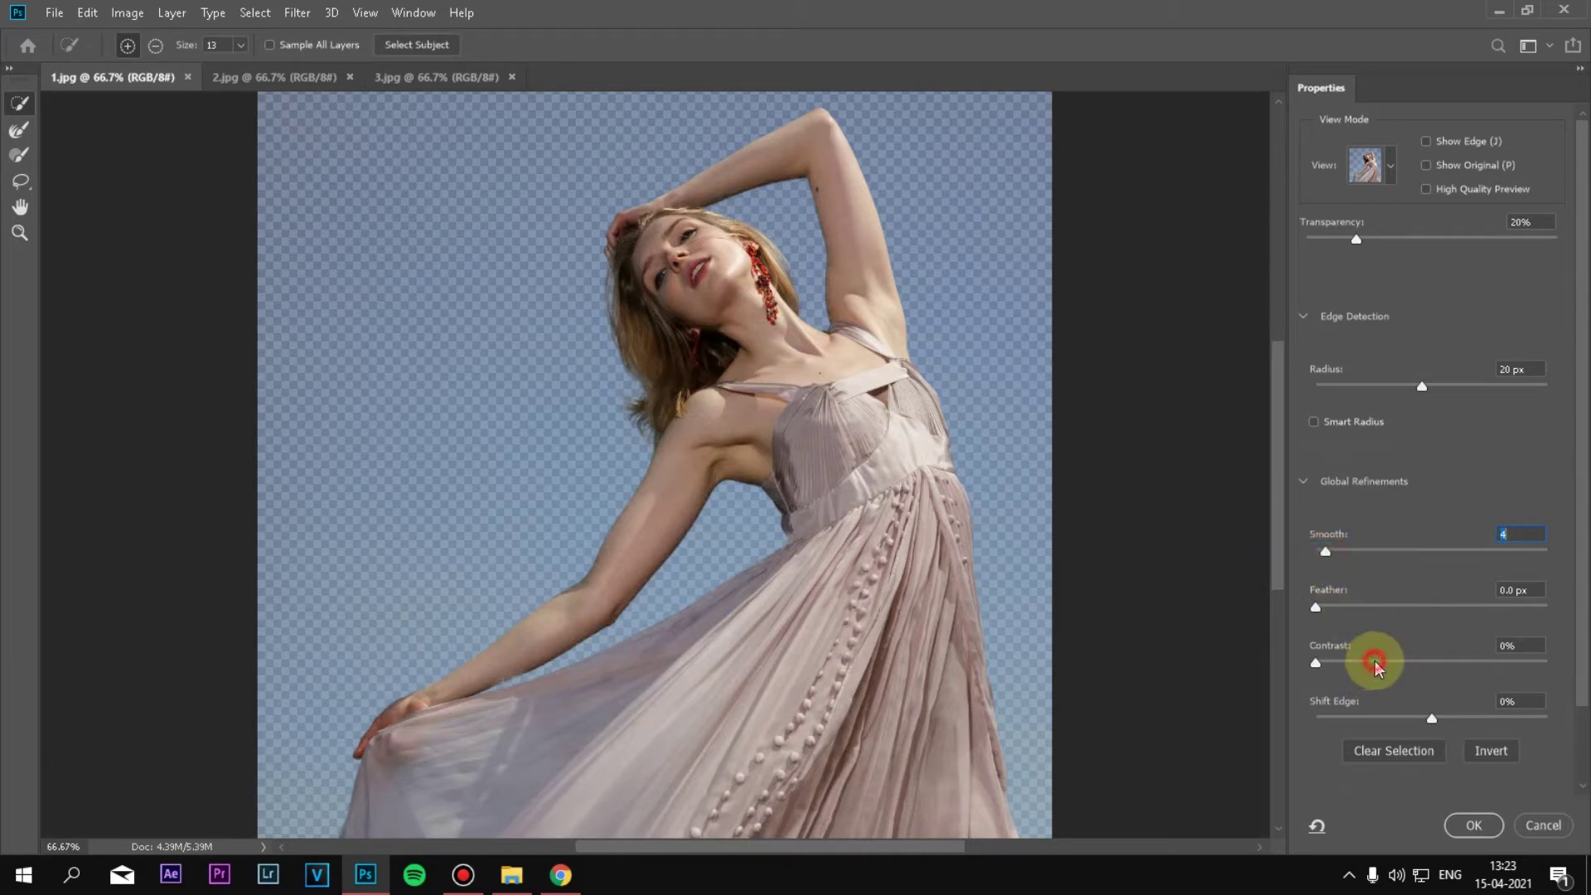
drag(1375, 665, 1420, 663)
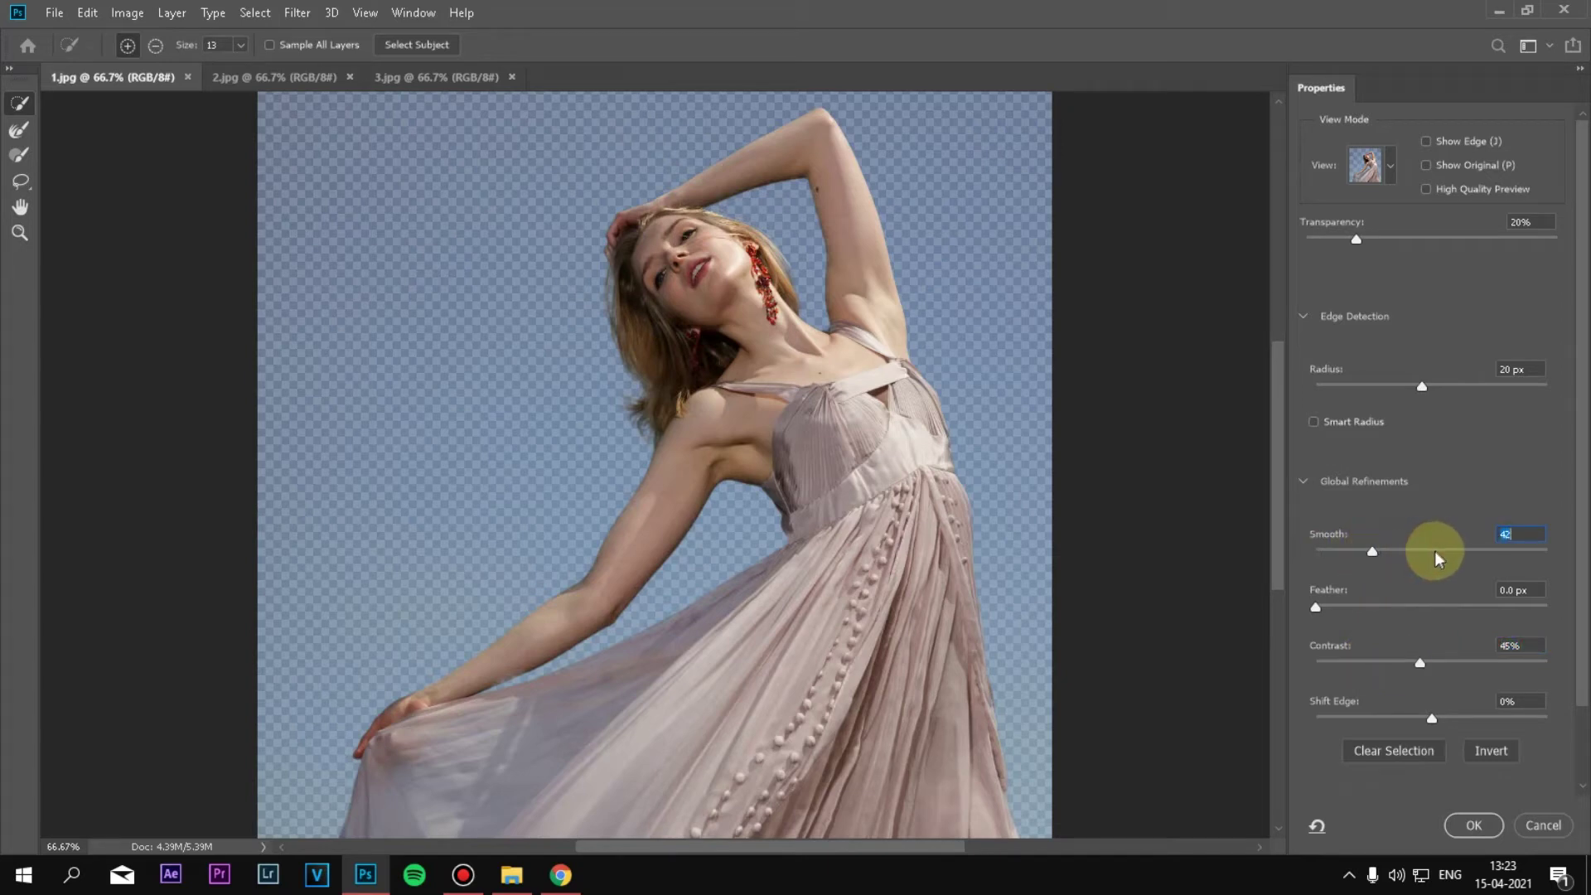
drag(1436, 555, 1433, 554)
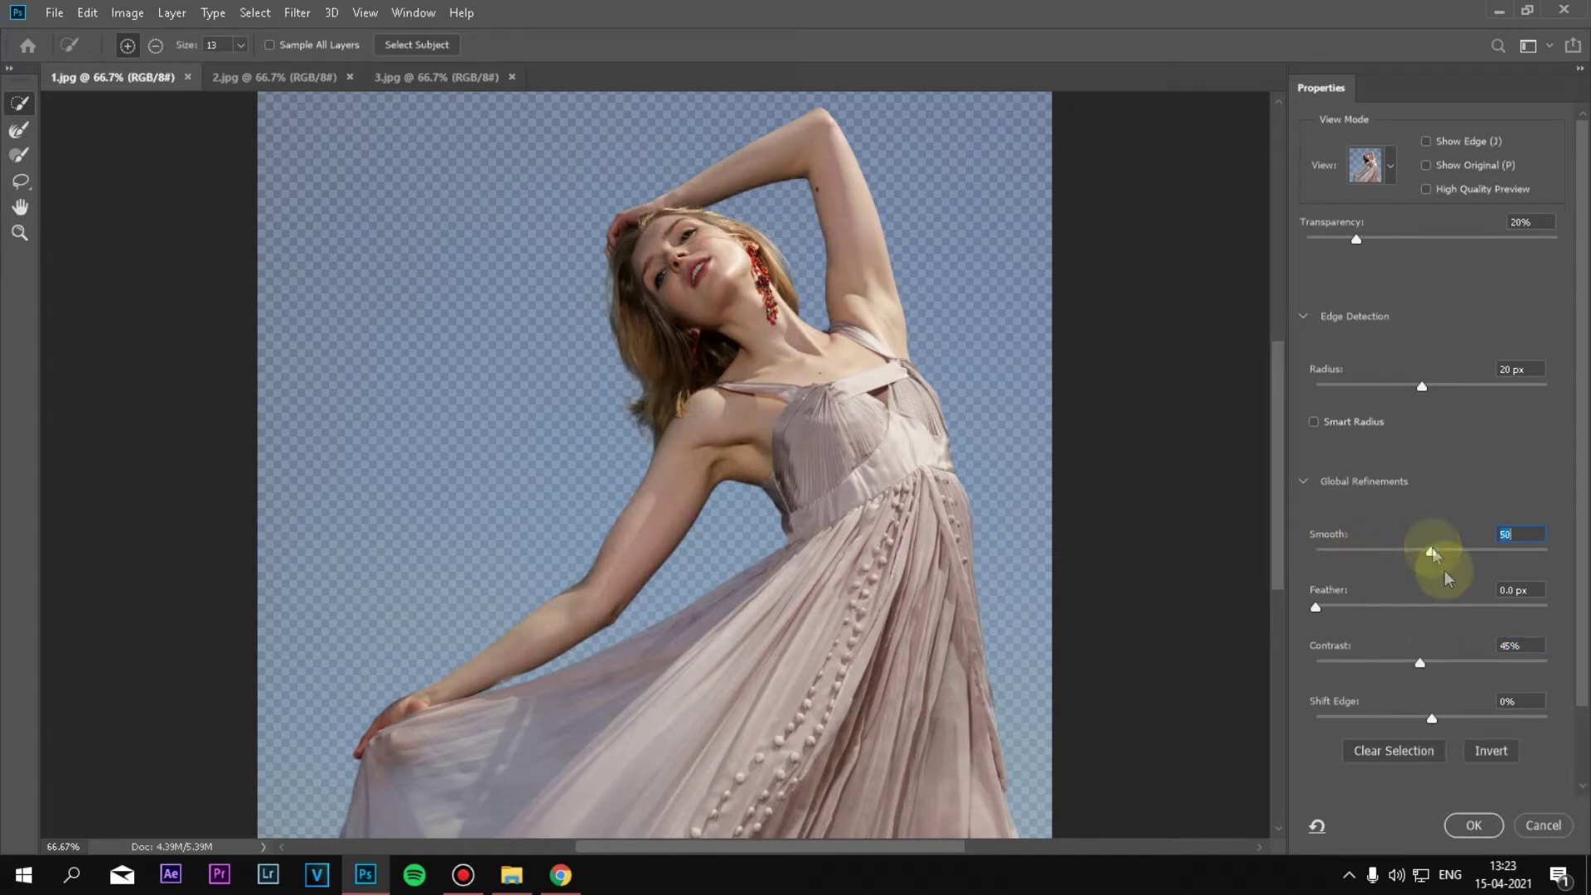
click(1473, 826)
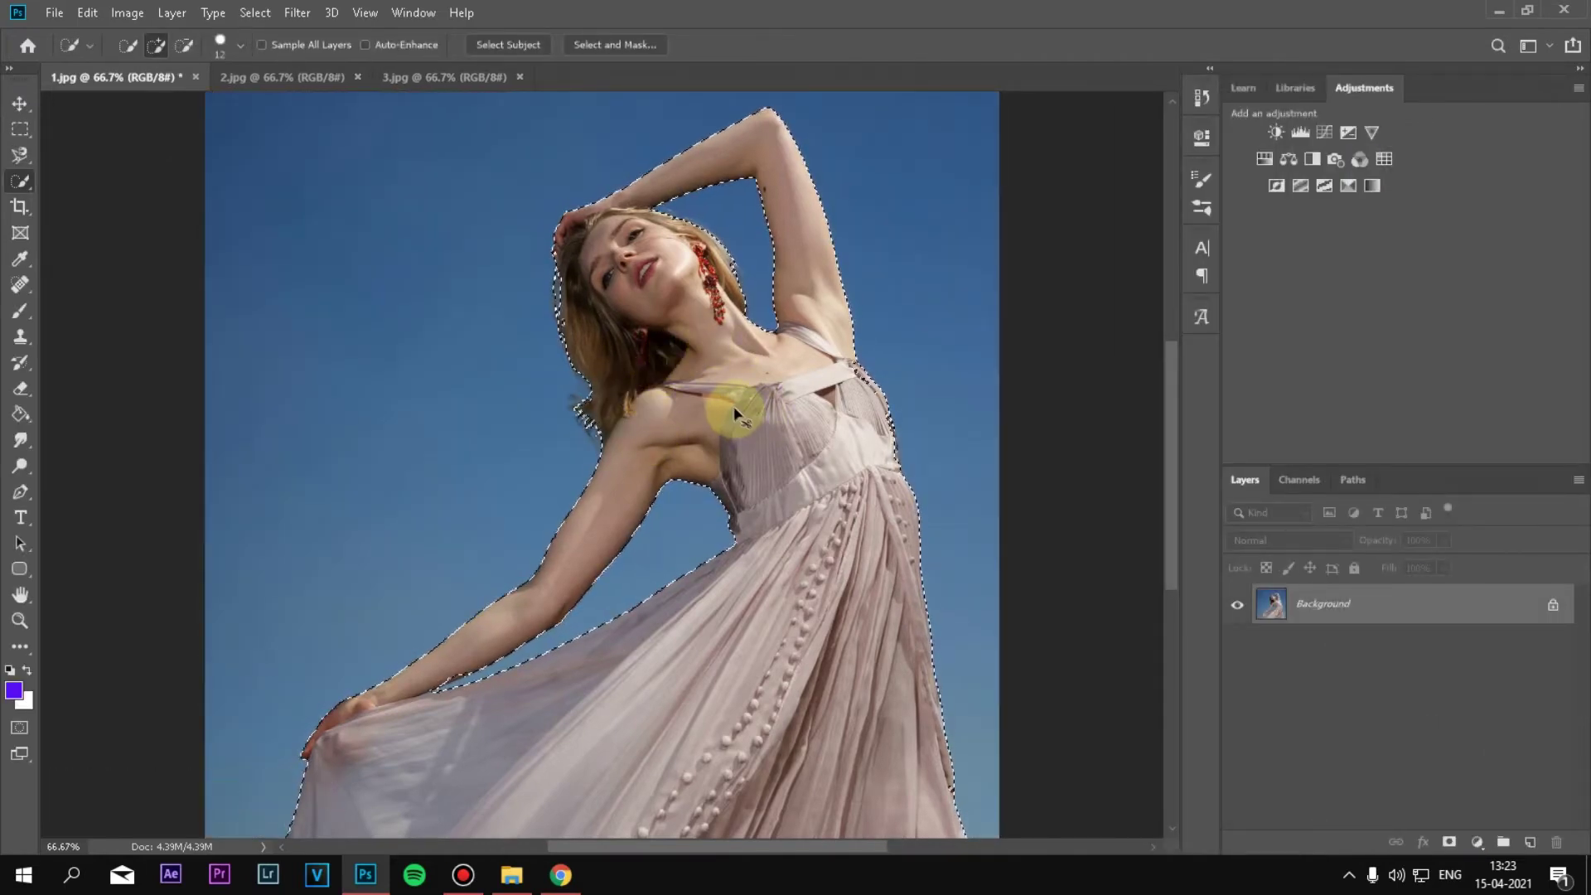
- Copy the woman to Layer 1 with Ctrl+J, hide Background, and drag her into 2.jpg
key(ctrl+j)
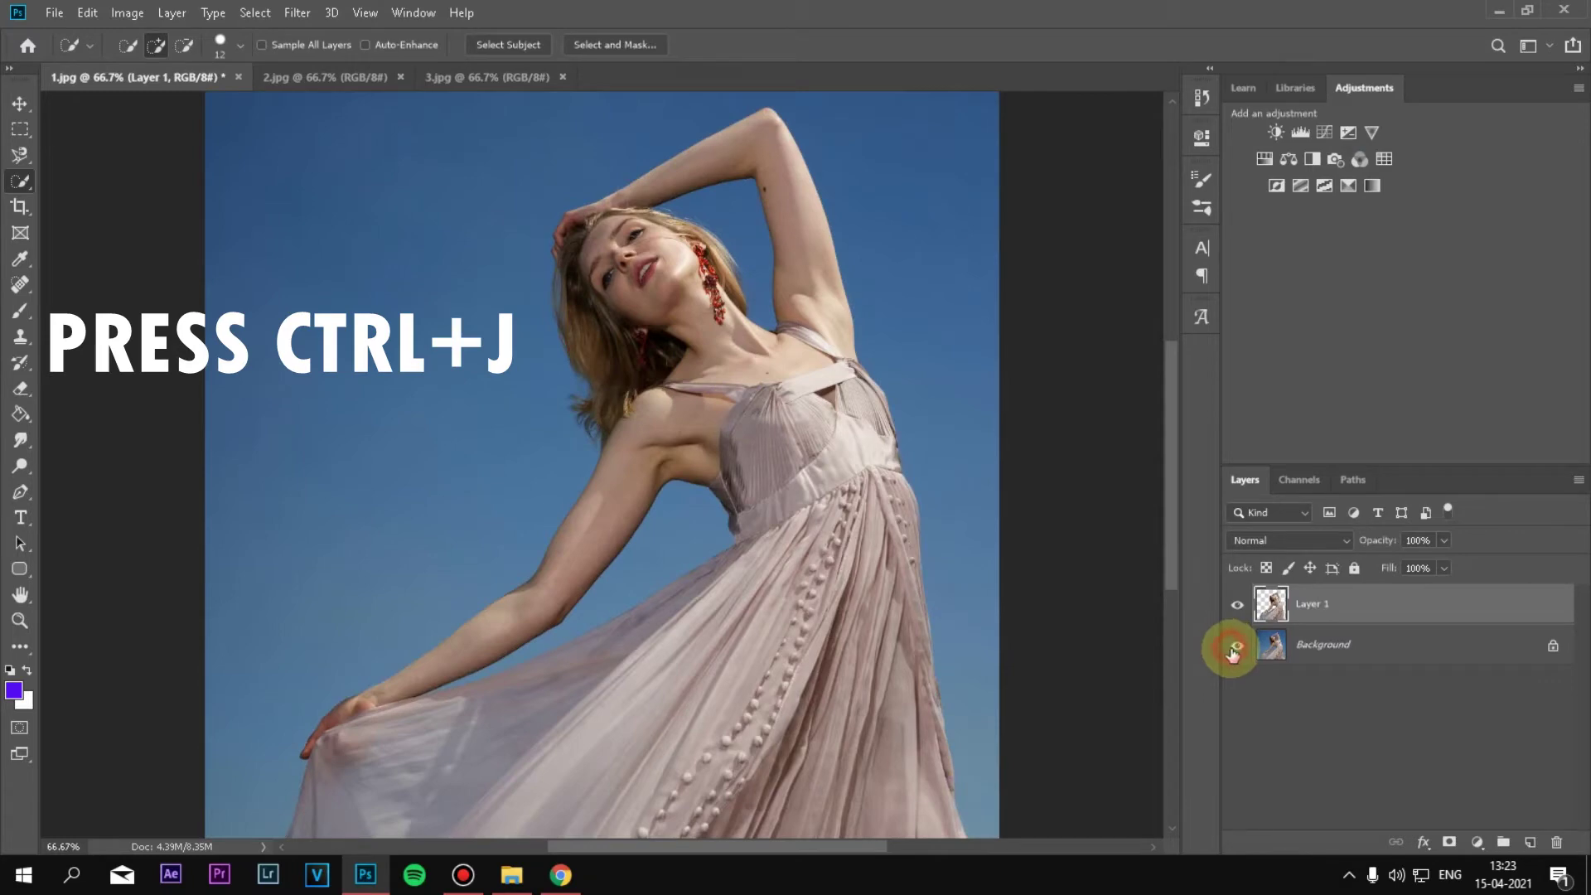
click(1235, 648)
click(20, 104)
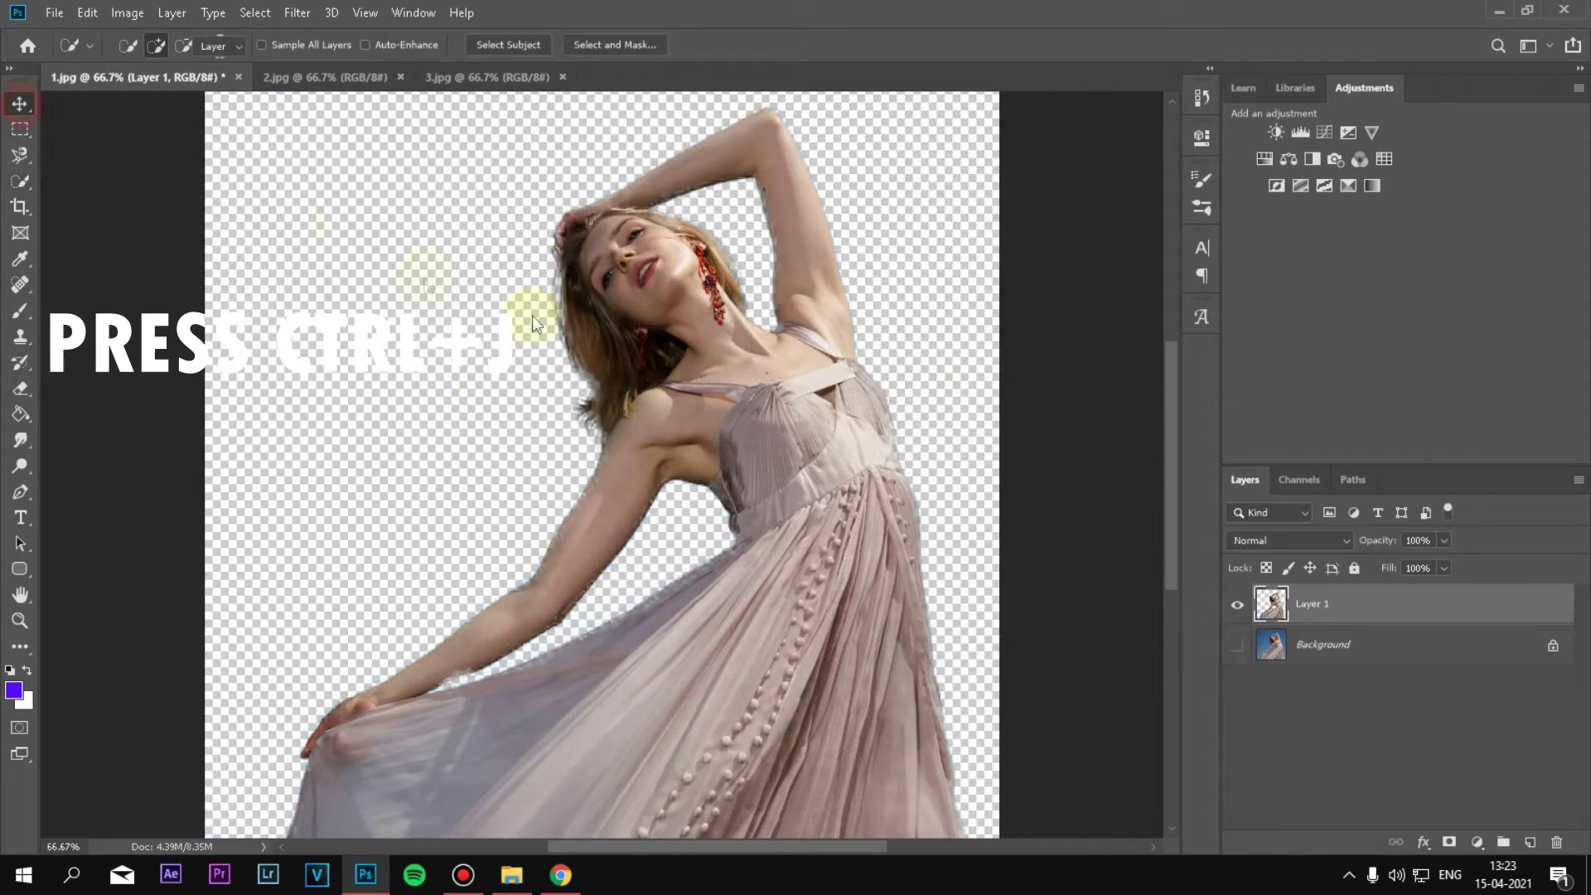
click(656, 288)
drag(532, 196, 577, 451)
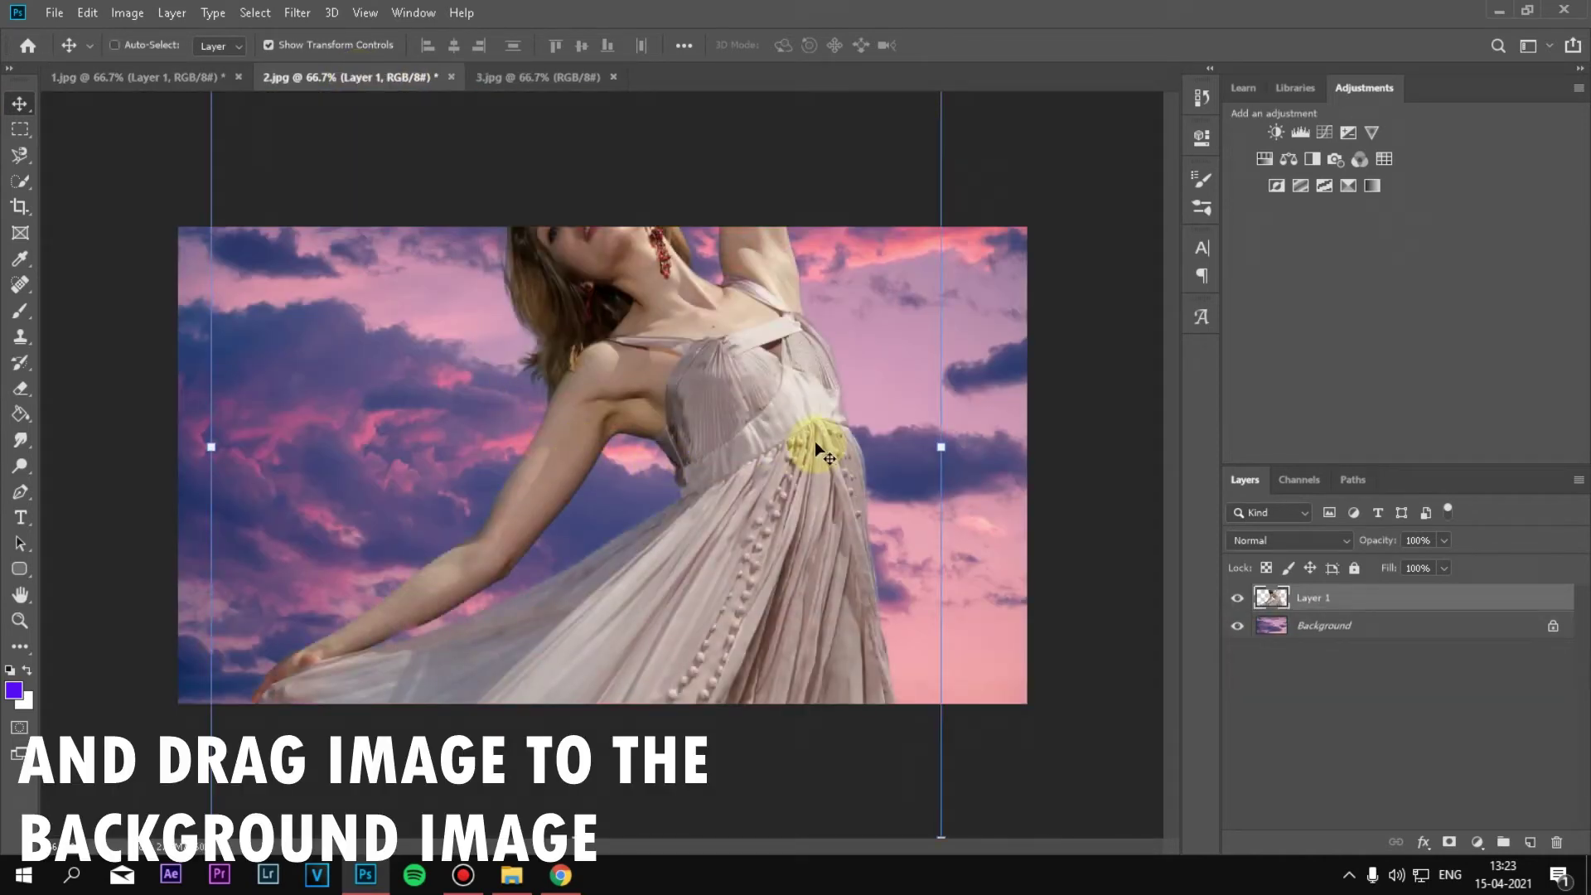
- Free-transform the woman's Layer 1 down to about 59% and position her mid-sky
click(941, 447)
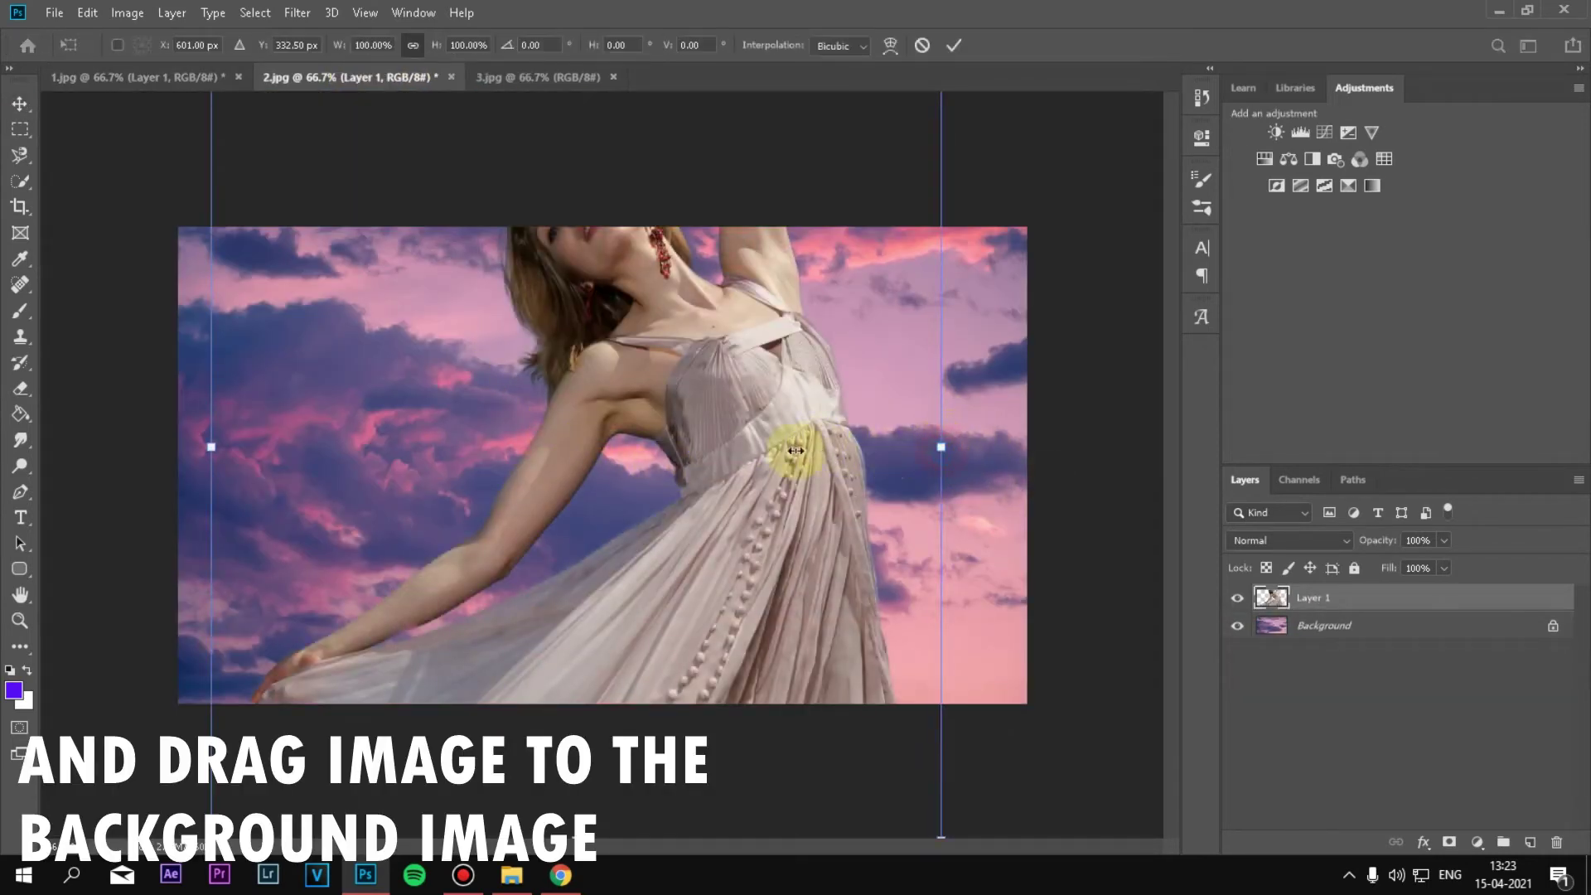
drag(827, 450, 665, 446)
mouse_move(531, 520)
mouse_down()
mouse_move(610, 620)
mouse_move(640, 577)
mouse_up()
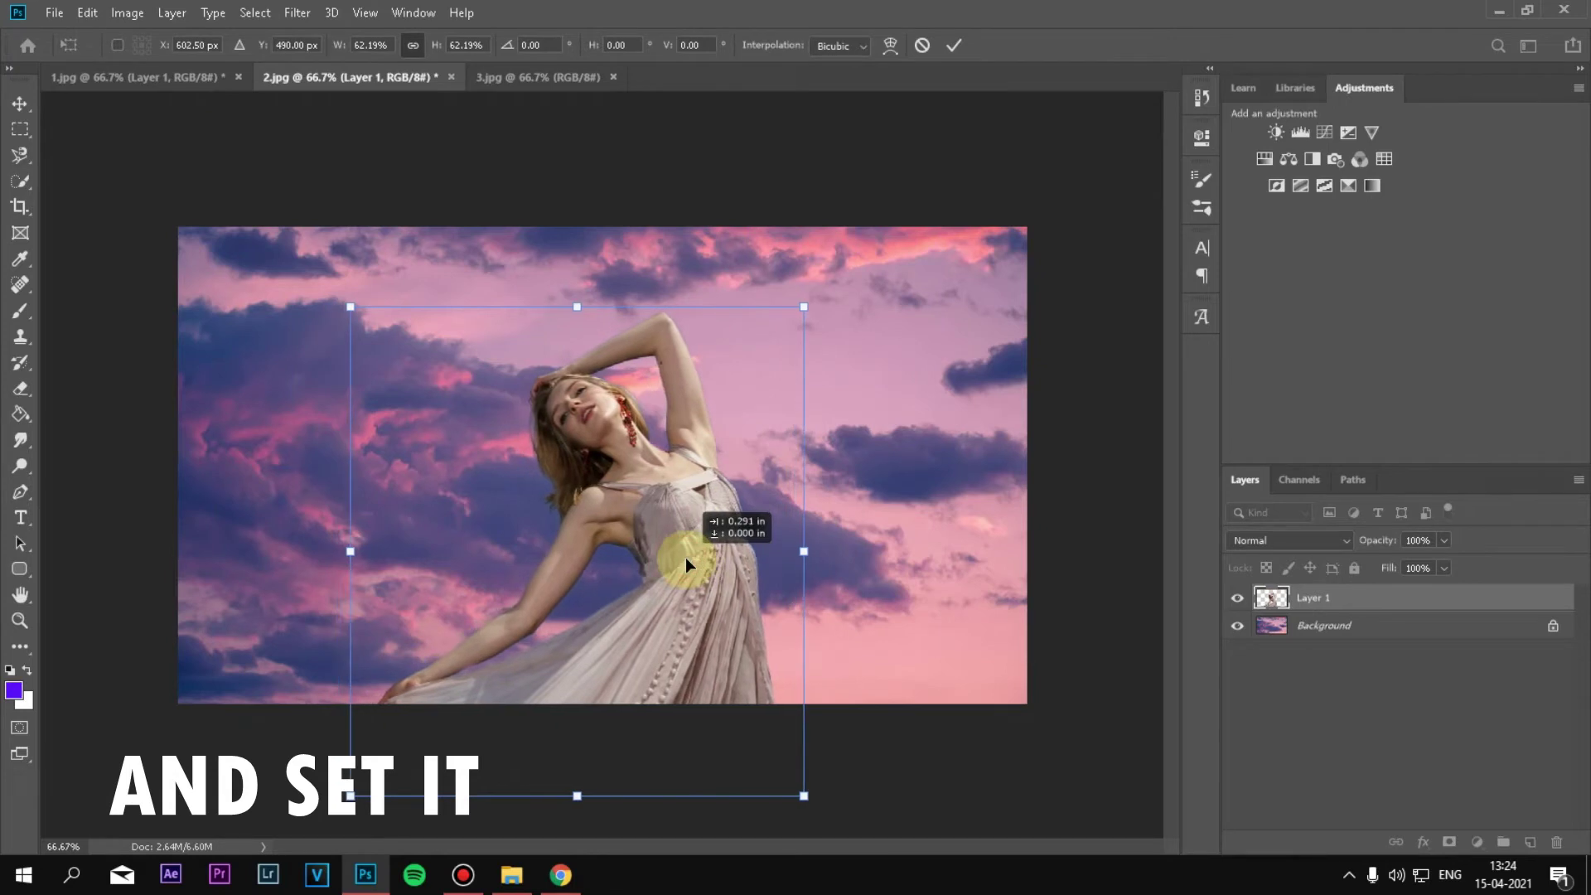
drag(676, 562, 687, 563)
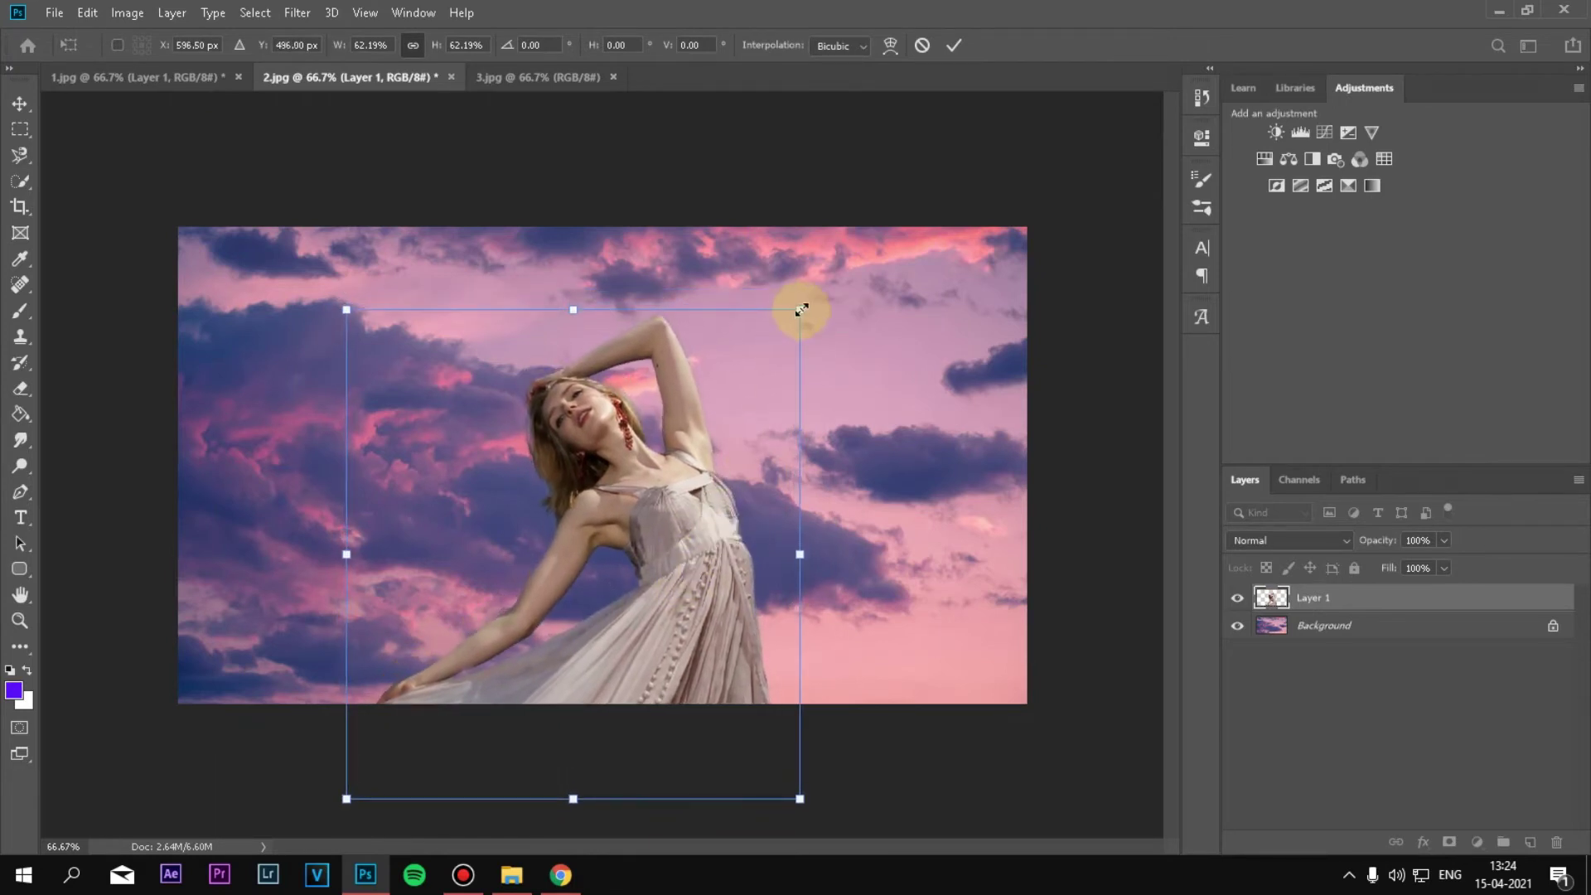
drag(799, 308, 779, 333)
drag(698, 569, 691, 565)
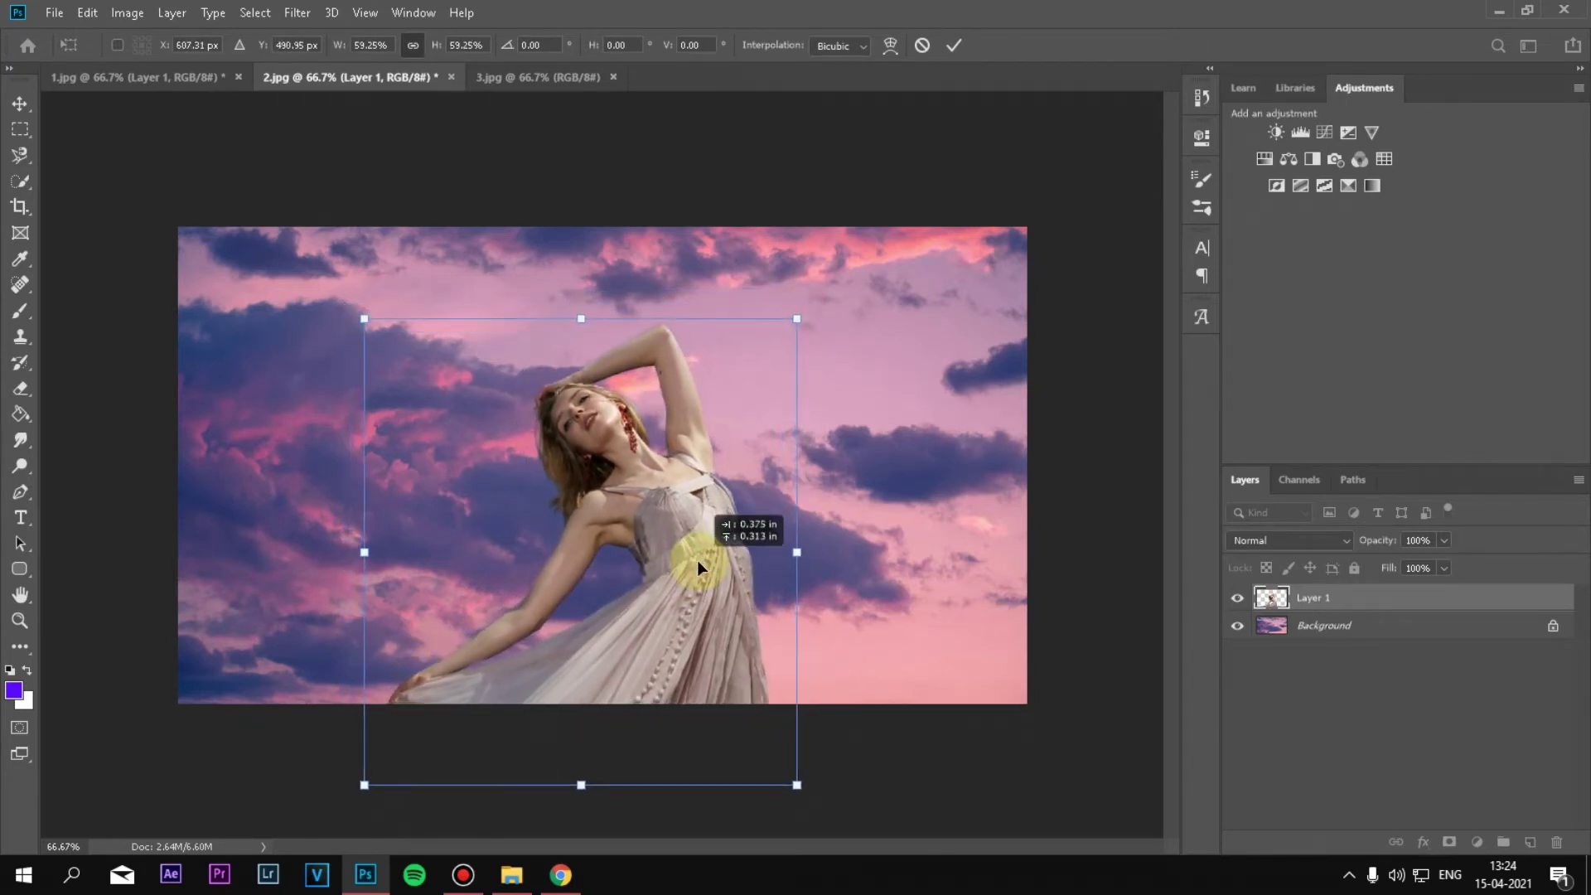
drag(691, 564, 681, 576)
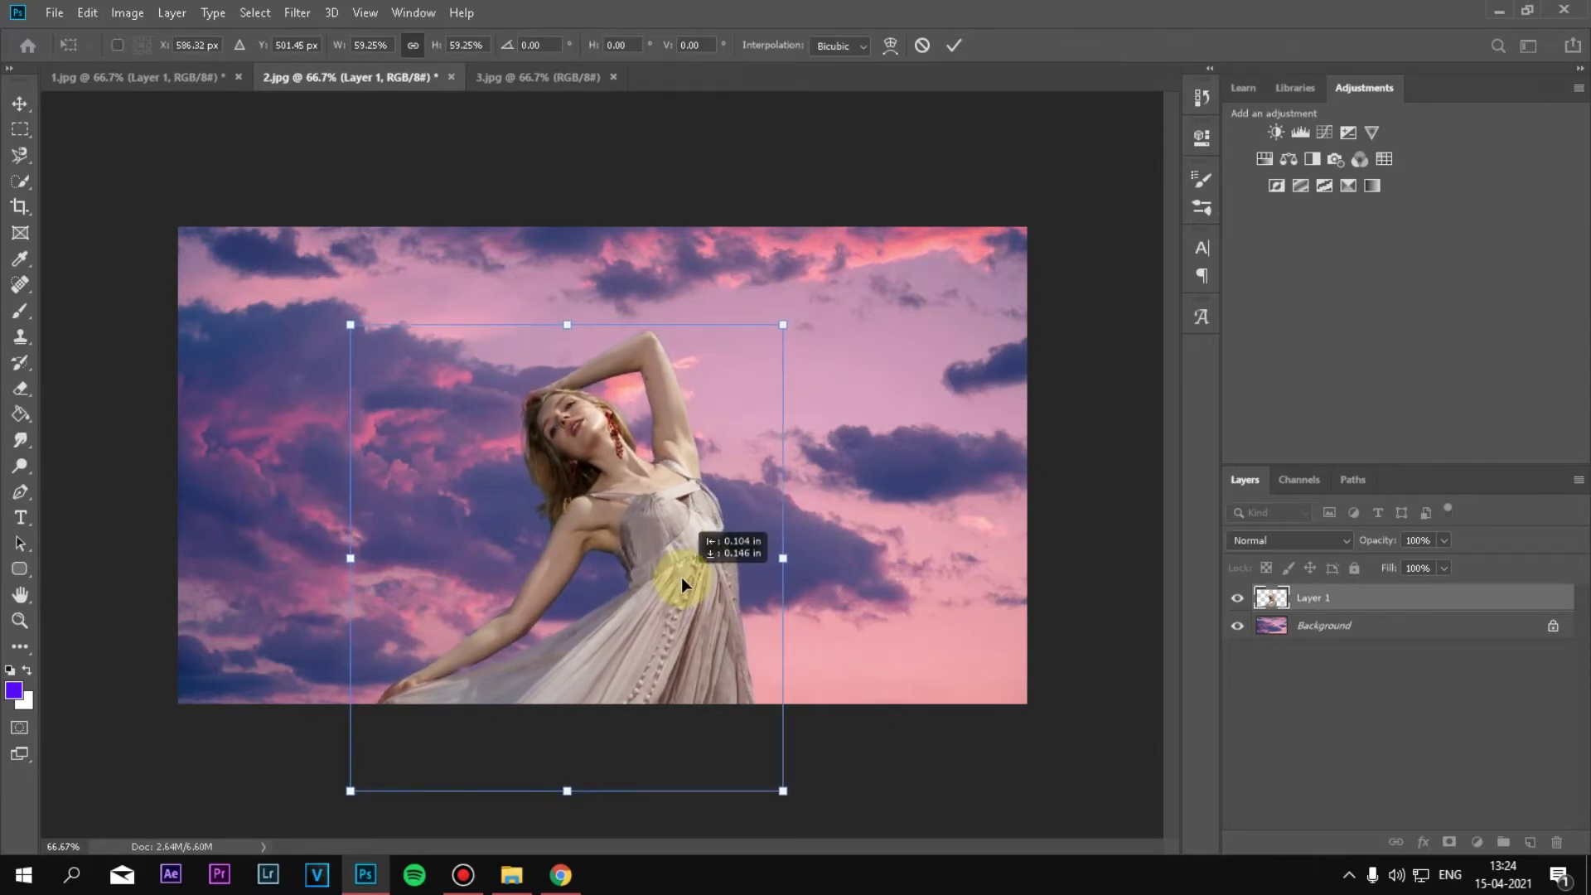
key(Return)
click(1283, 694)
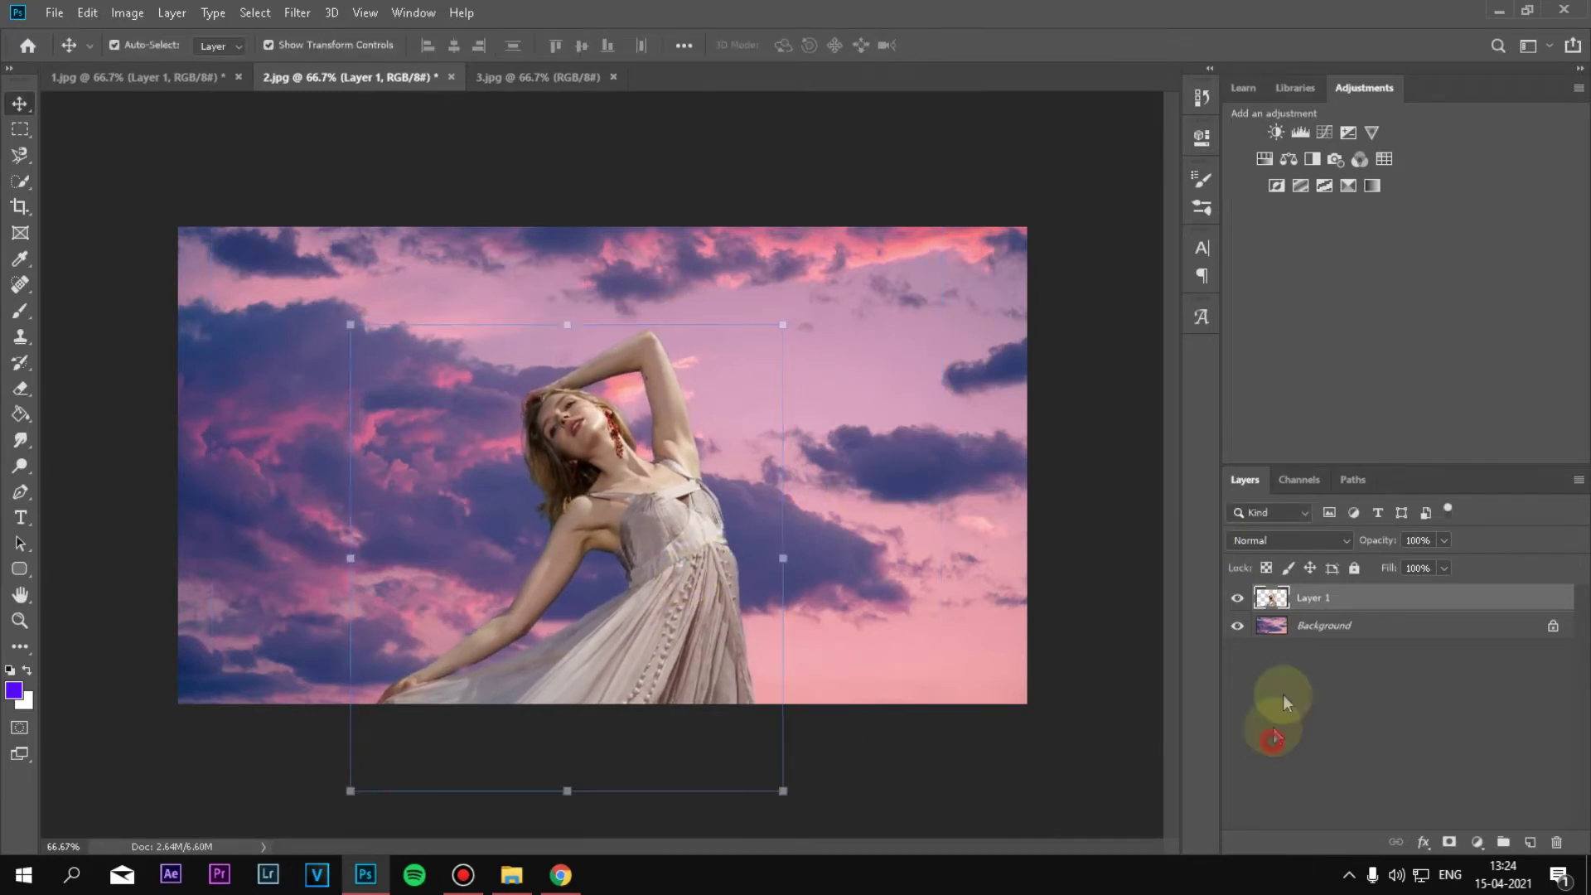
- Add a layer mask to the woman's layer and target its image thumbnail for adjustment
click(1310, 598)
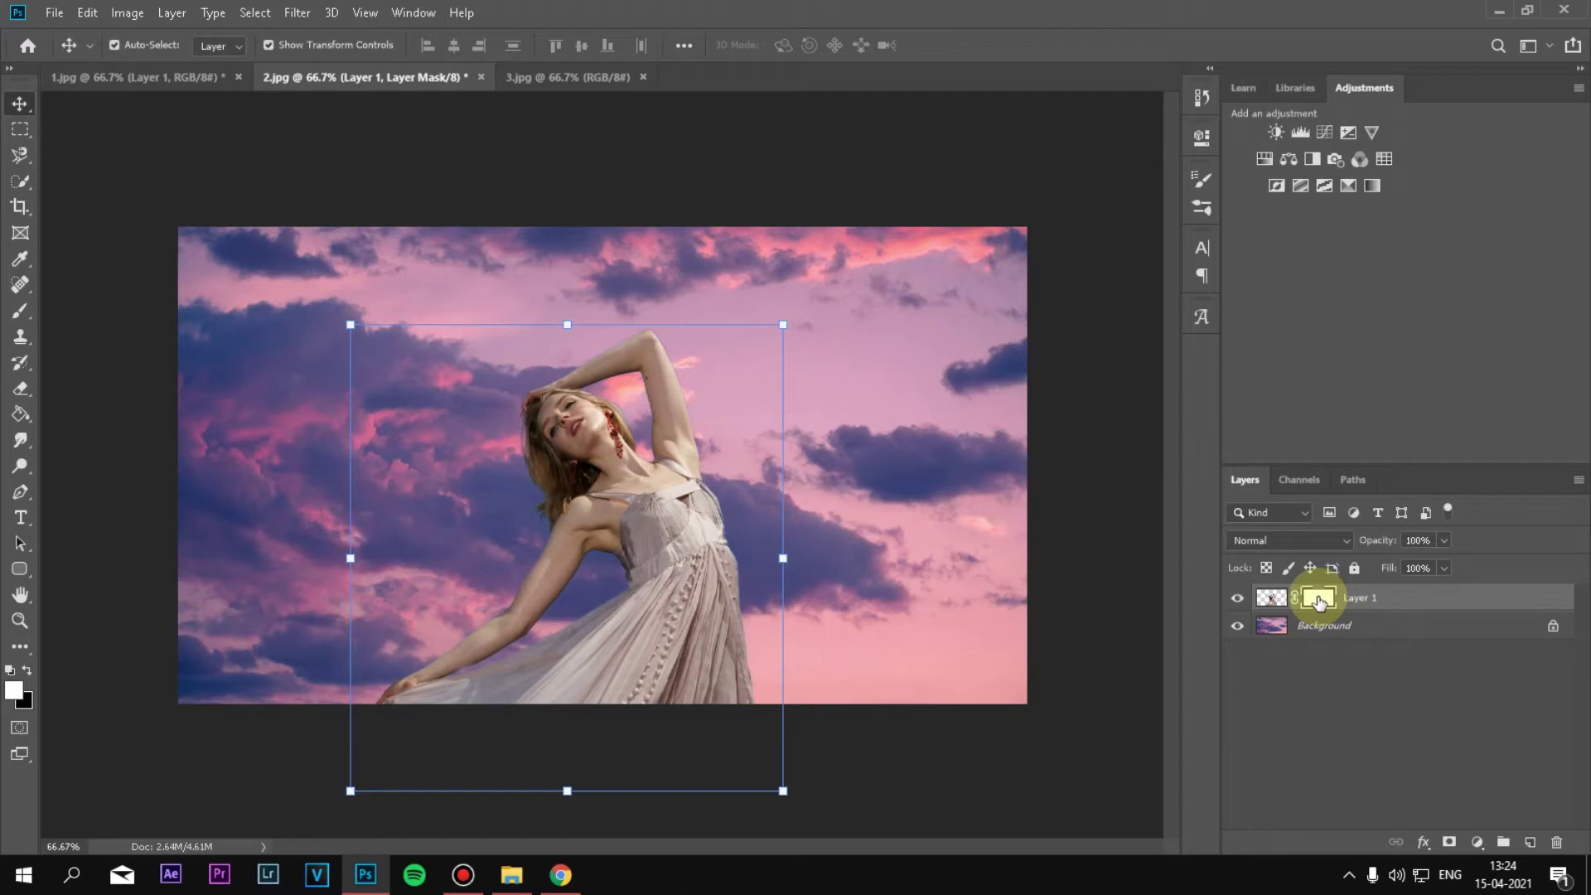
click(1301, 738)
click(1272, 598)
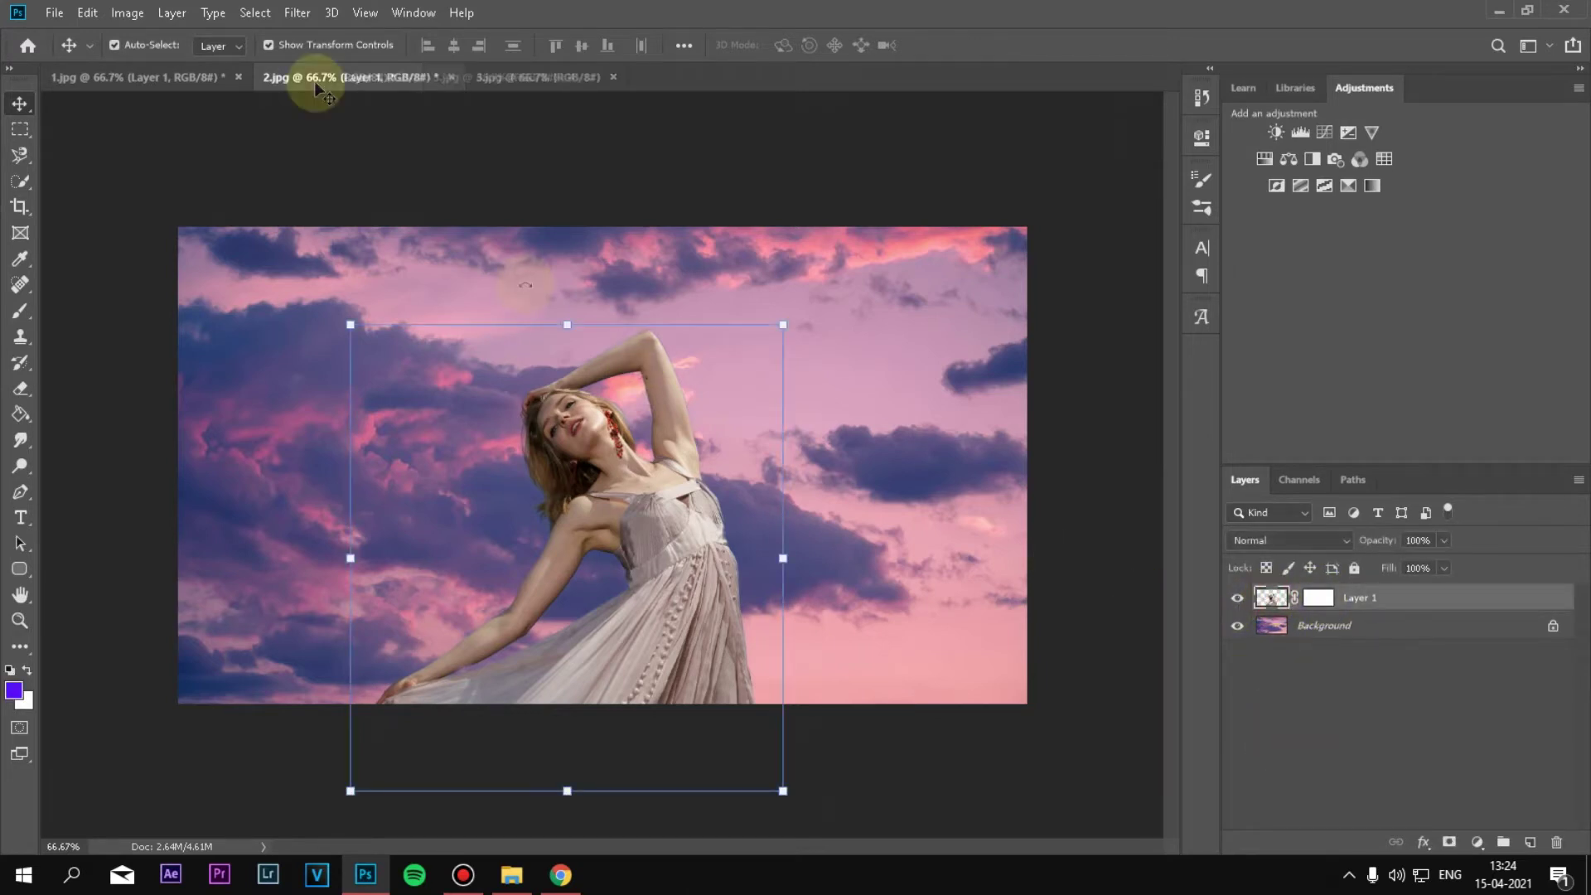
click(170, 14)
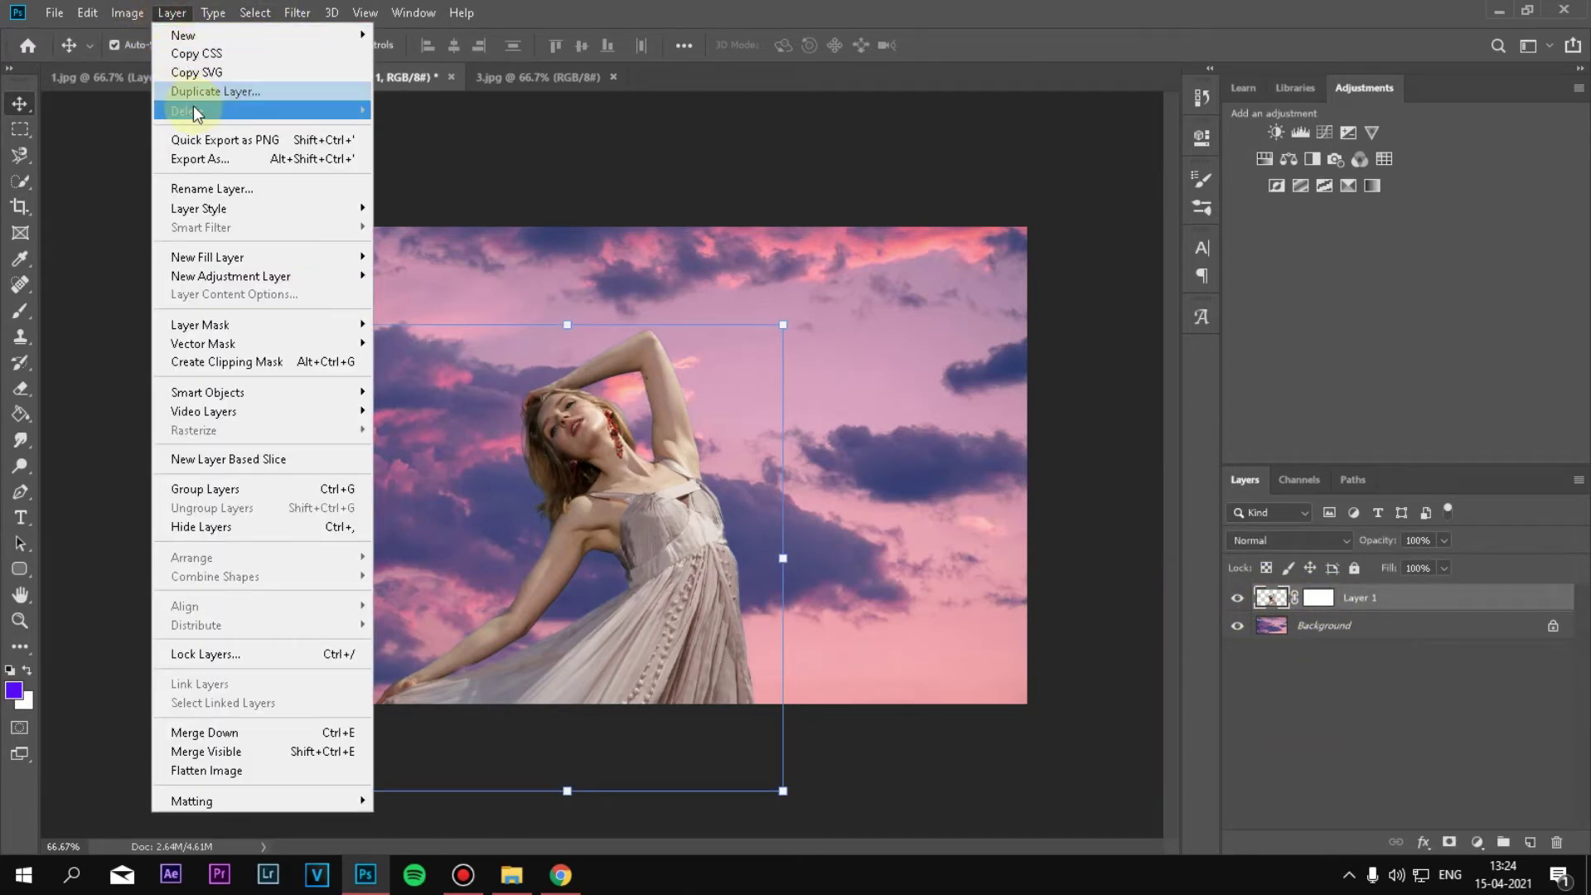
click(126, 14)
mouse_move(158, 65)
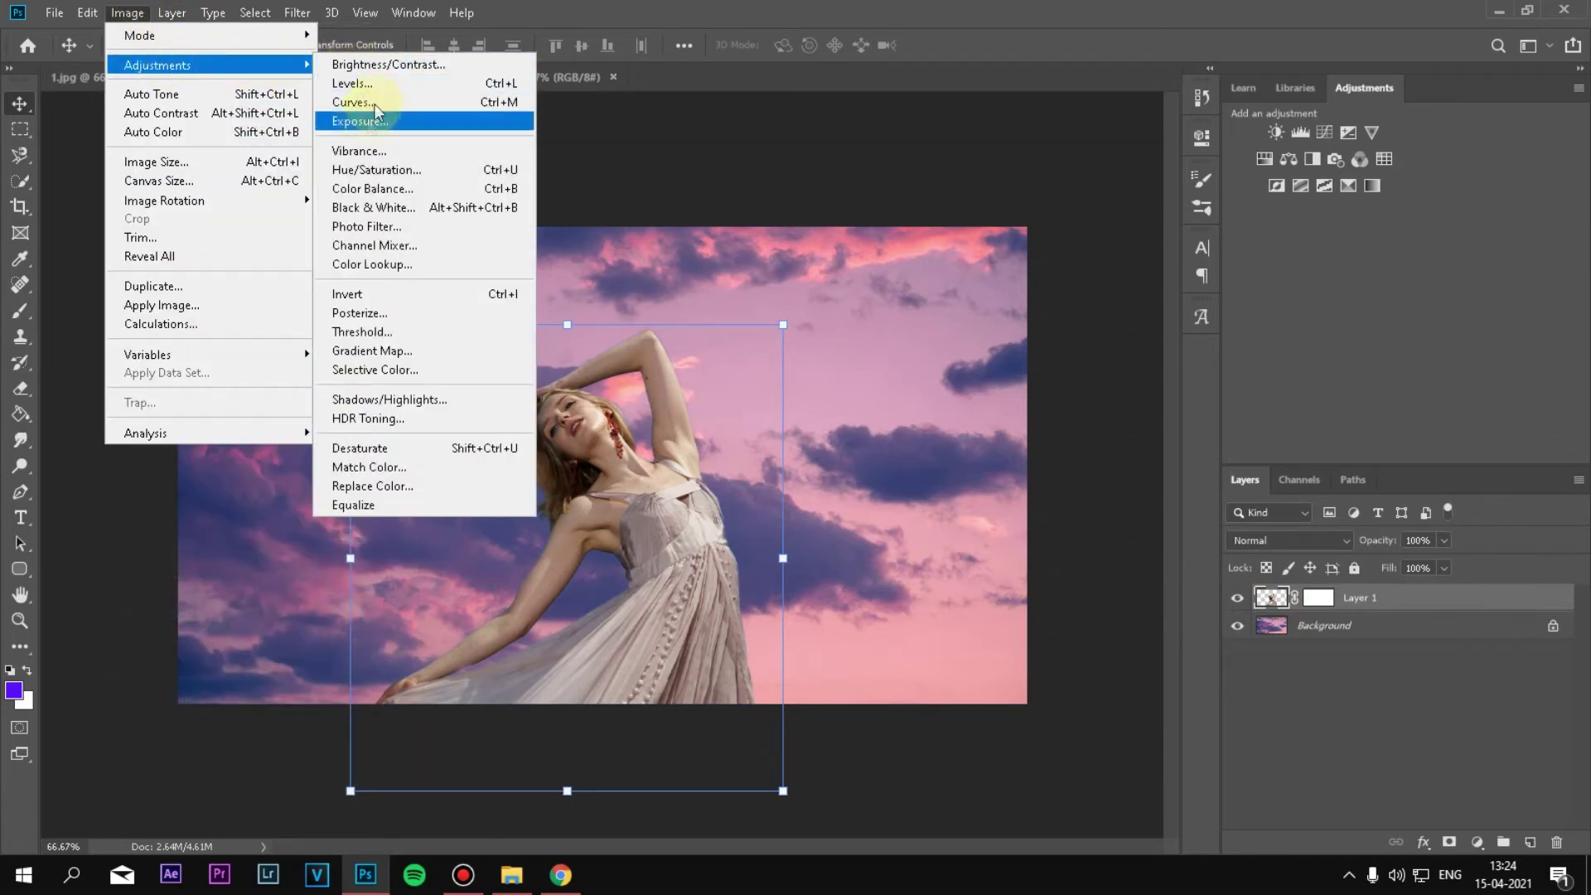
click(353, 83)
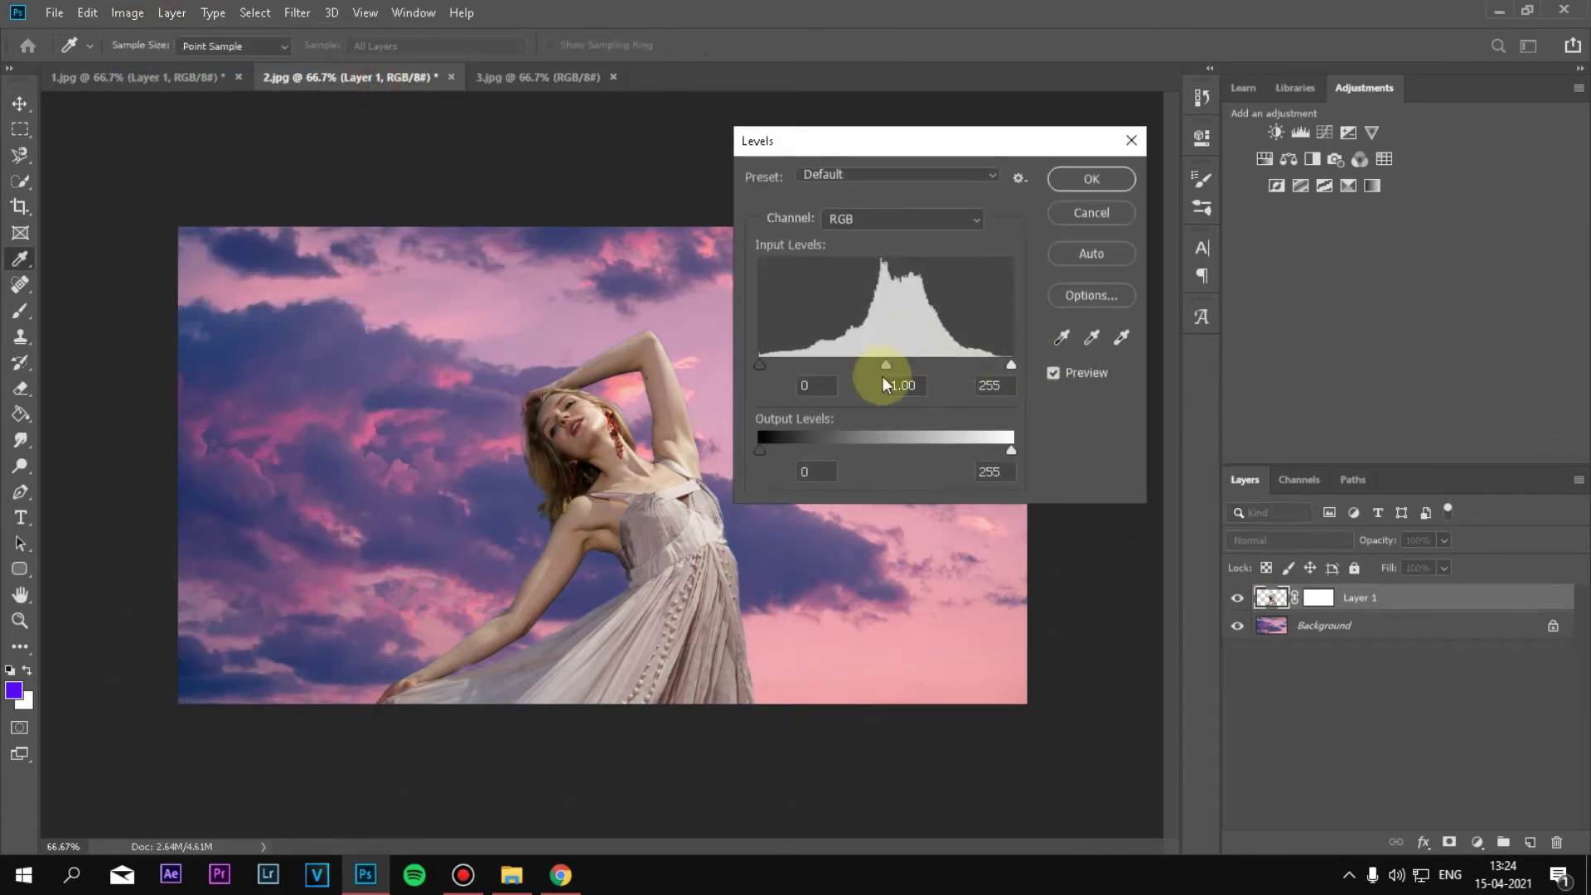
- Darken the woman to black with Levels input 99/0.01/255 and output 10/86
drag(885, 366, 1017, 366)
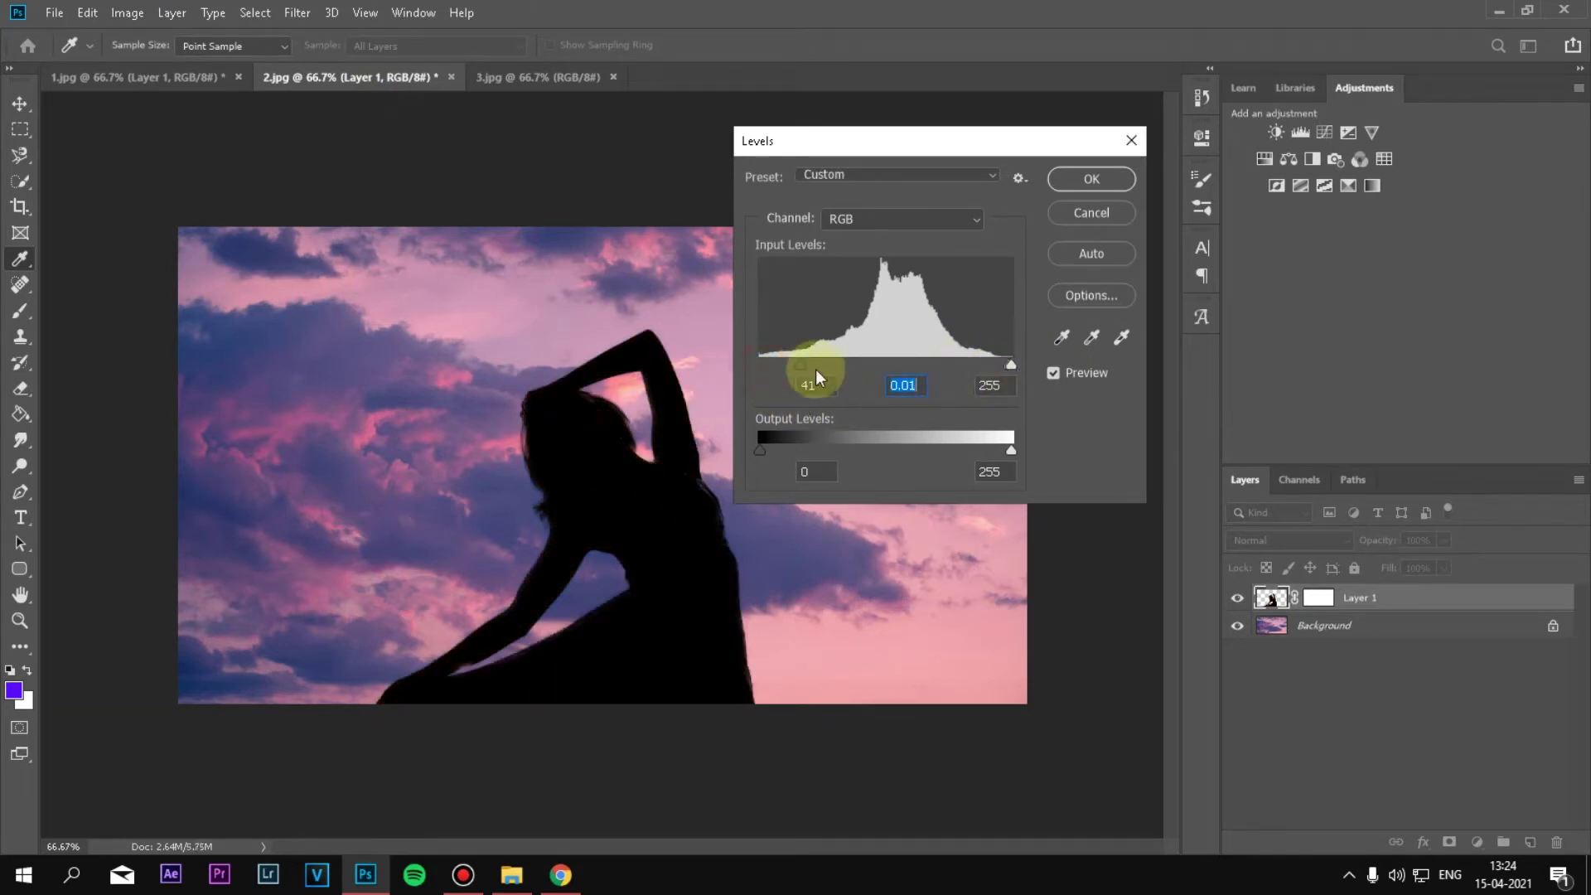
drag(865, 375, 857, 375)
mouse_move(761, 450)
mouse_down()
mouse_move(812, 450)
mouse_move(770, 454)
mouse_up()
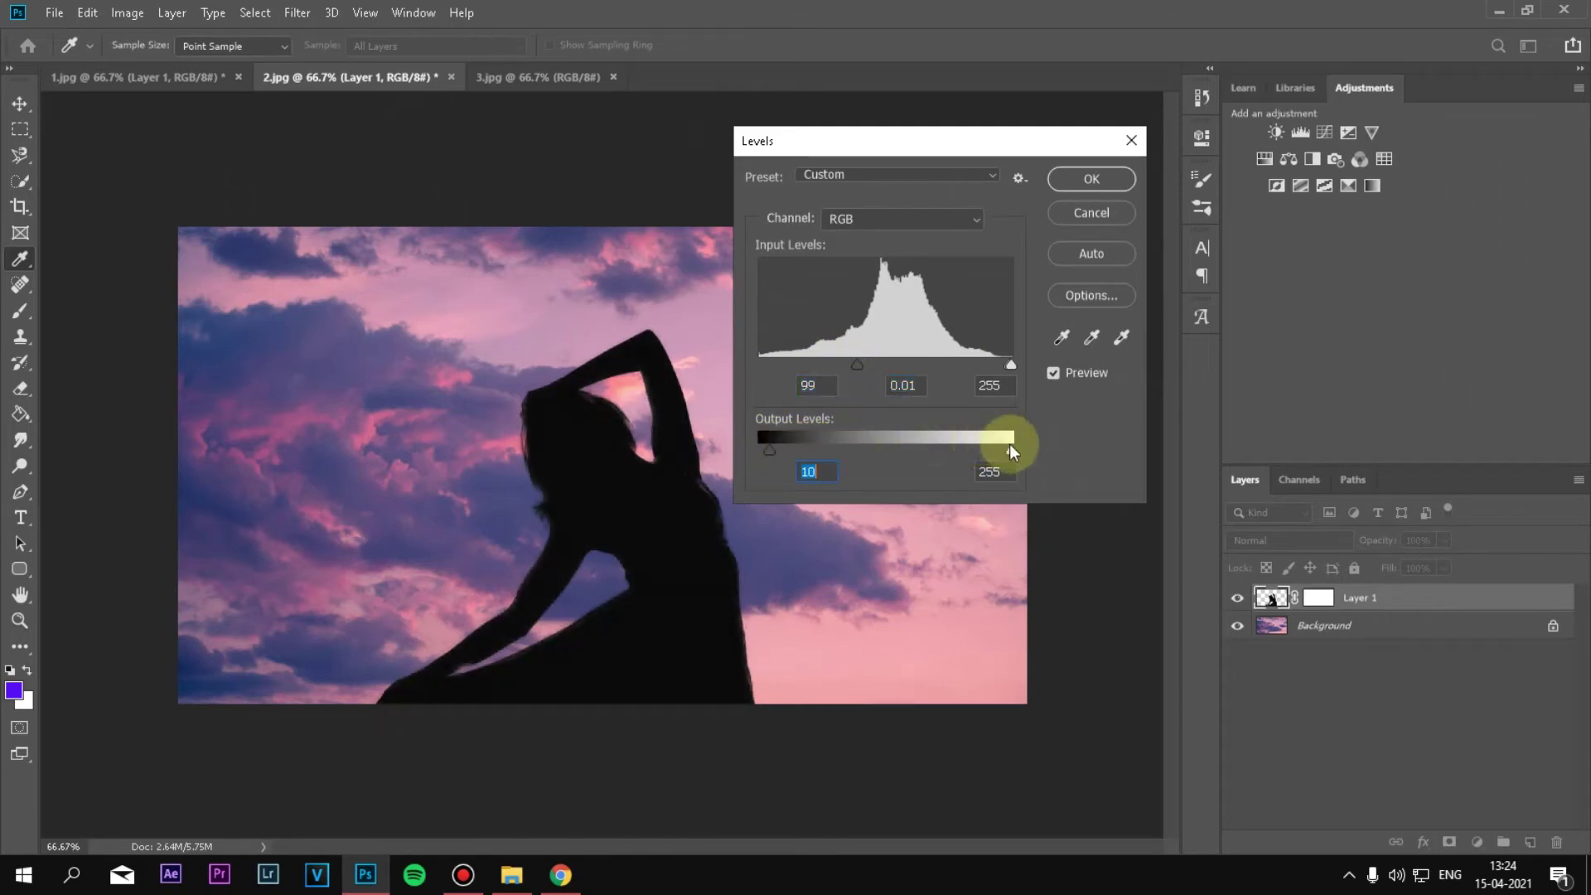
drag(1004, 450, 843, 452)
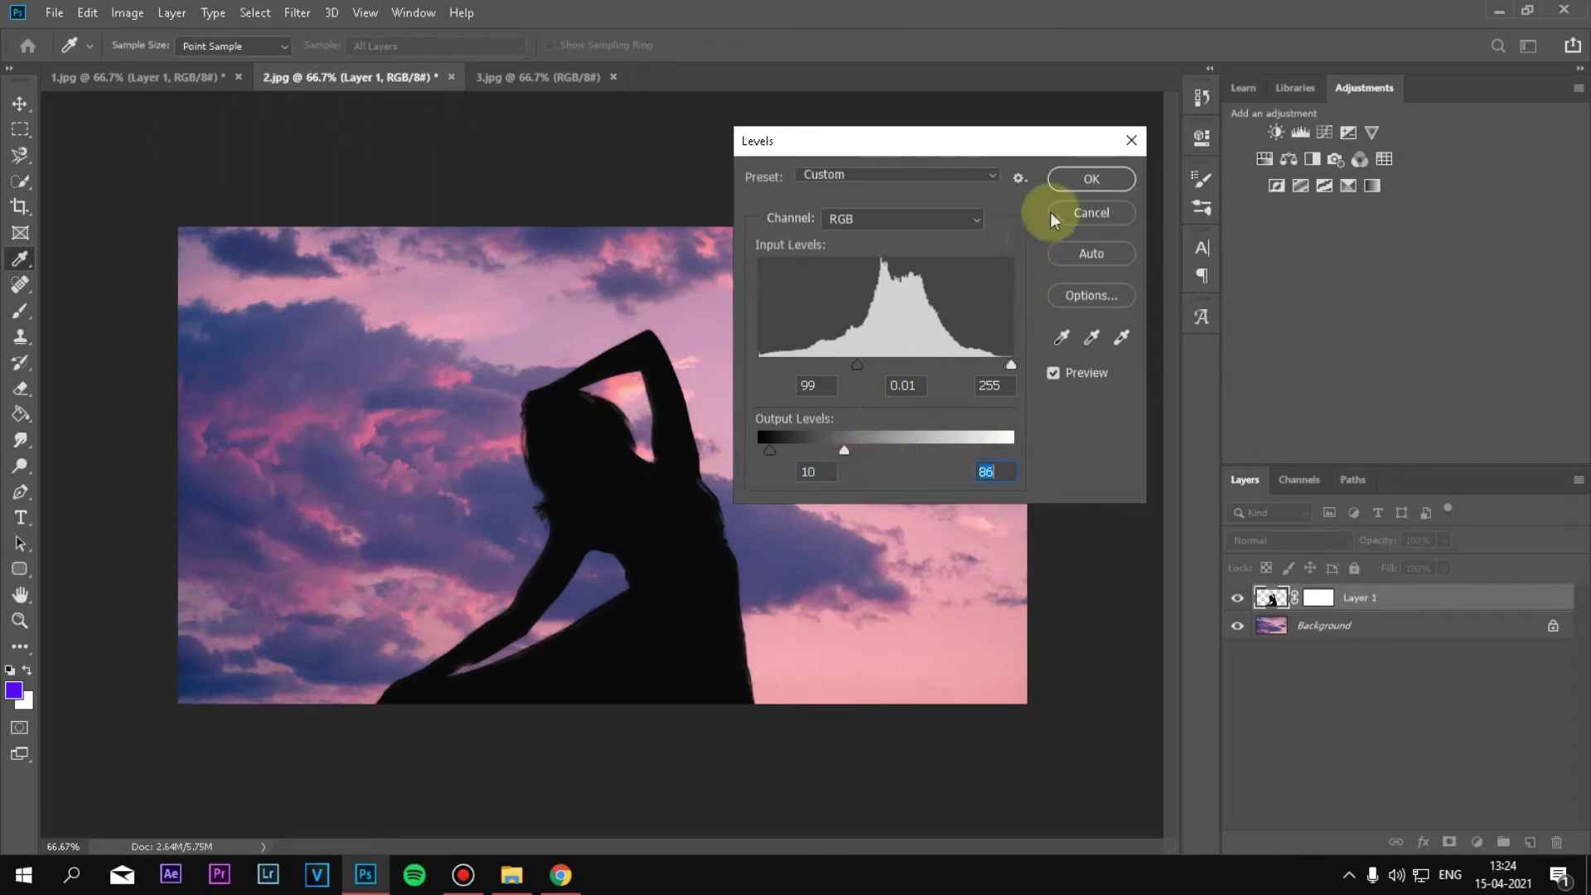
click(1076, 181)
key(v)
click(1323, 634)
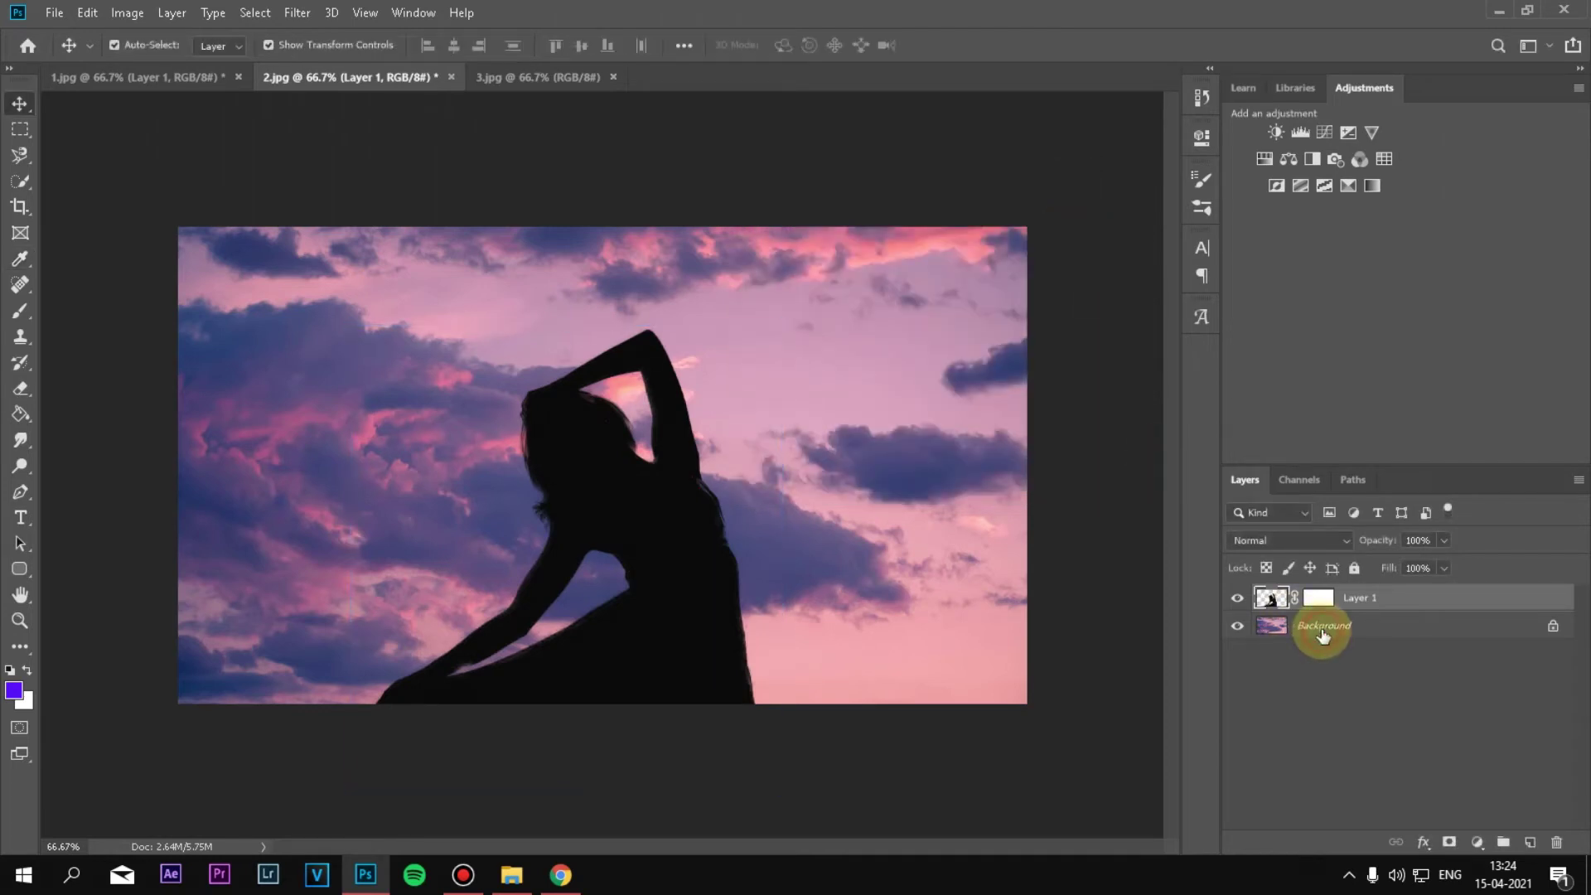
- Apply Brightness/Contrast of -54 brightness and 57 contrast to the Background sky
click(127, 12)
mouse_move(157, 64)
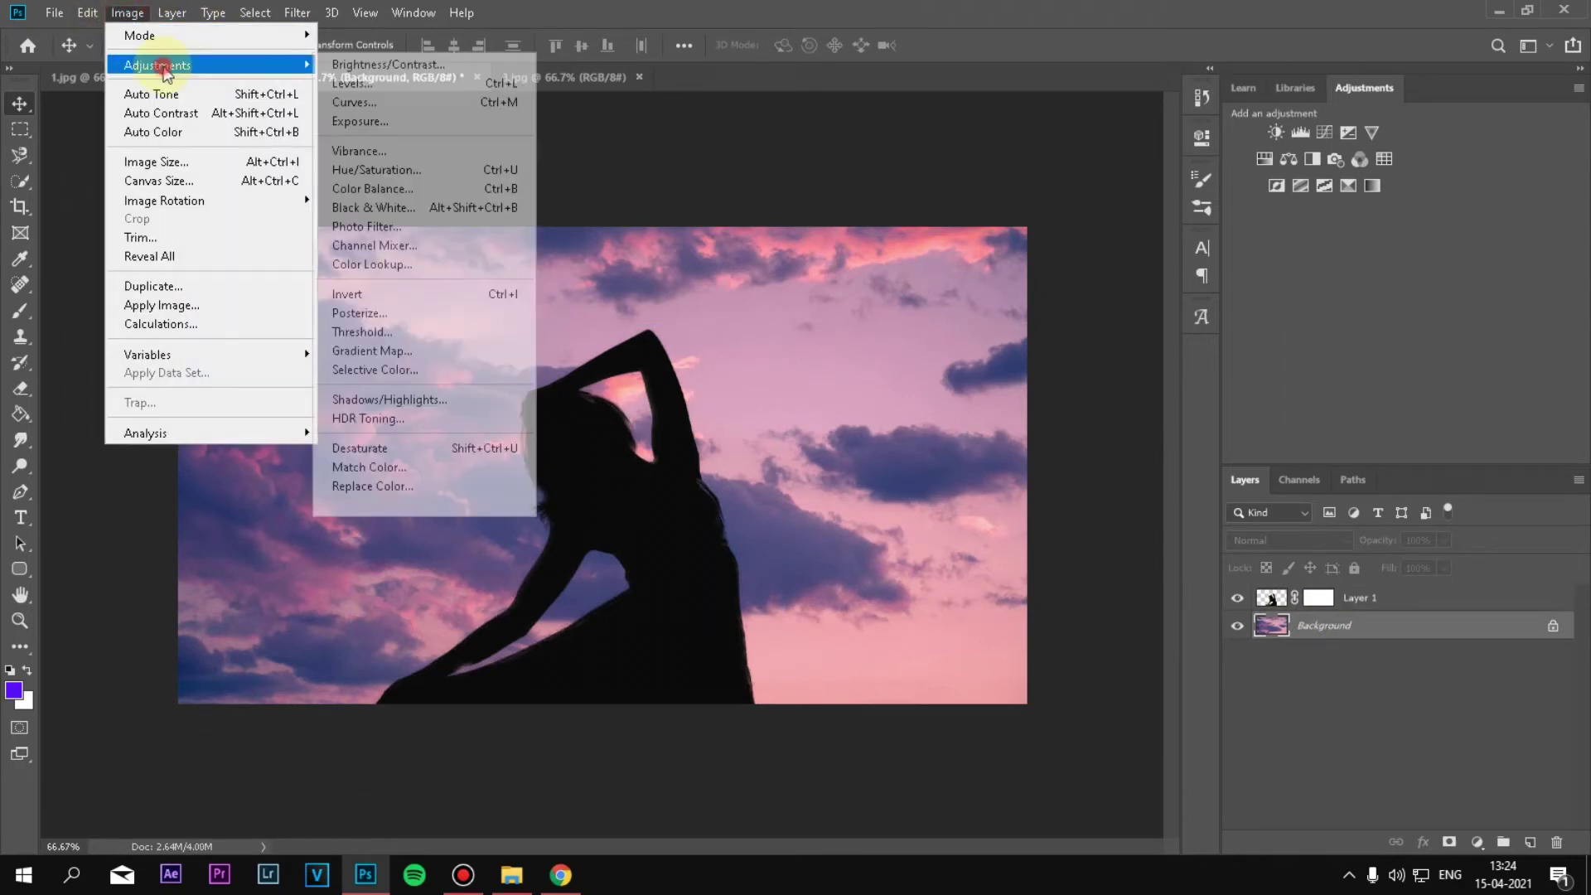
click(440, 64)
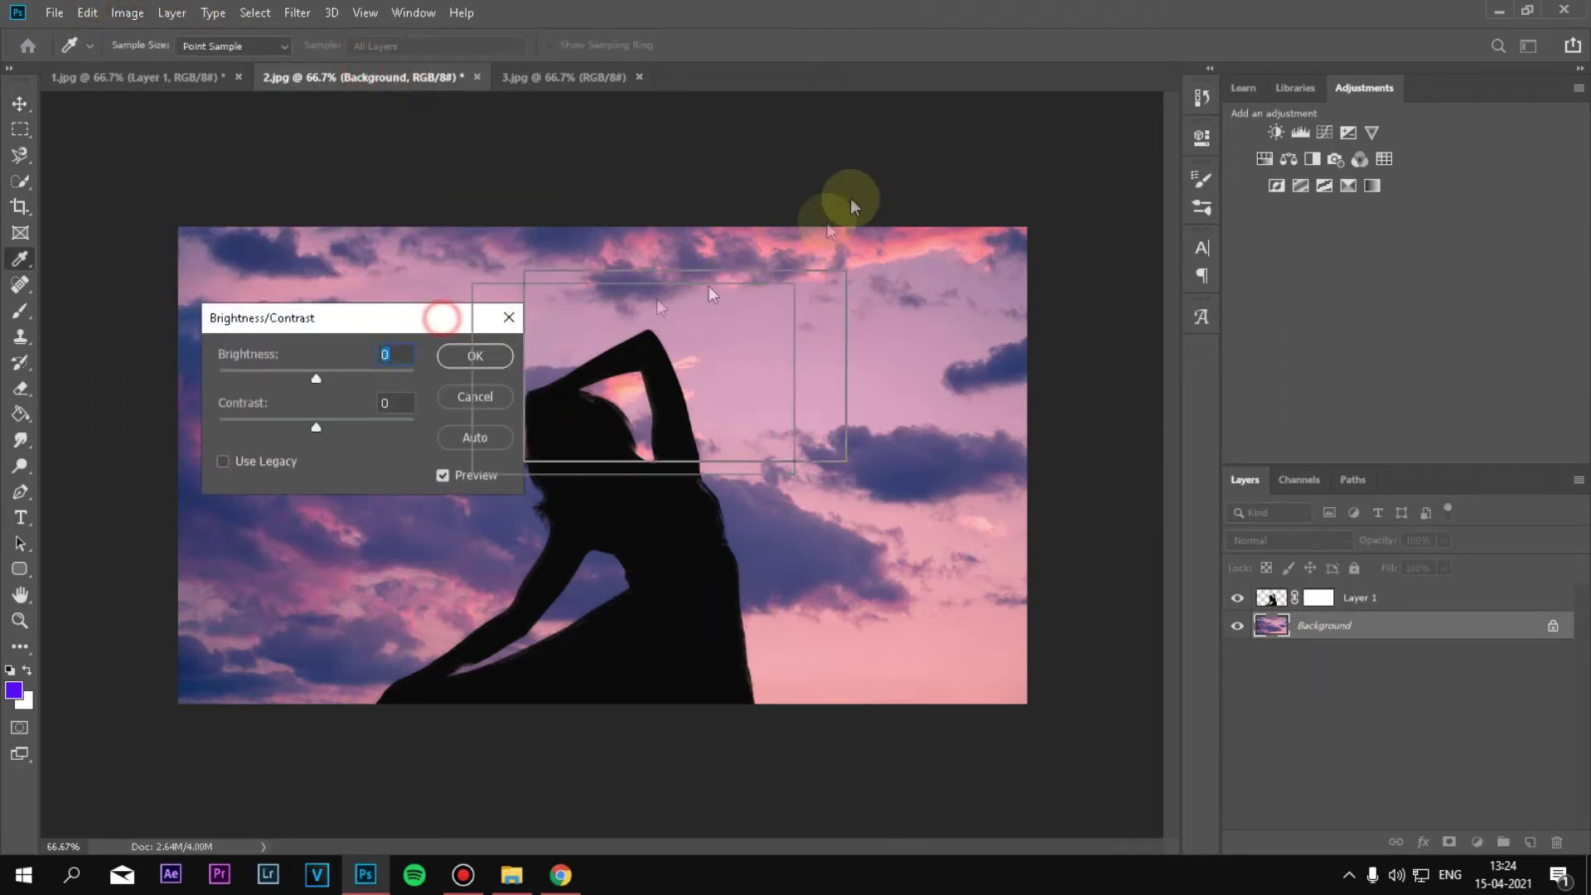
drag(854, 206, 977, 43)
drag(916, 148, 959, 151)
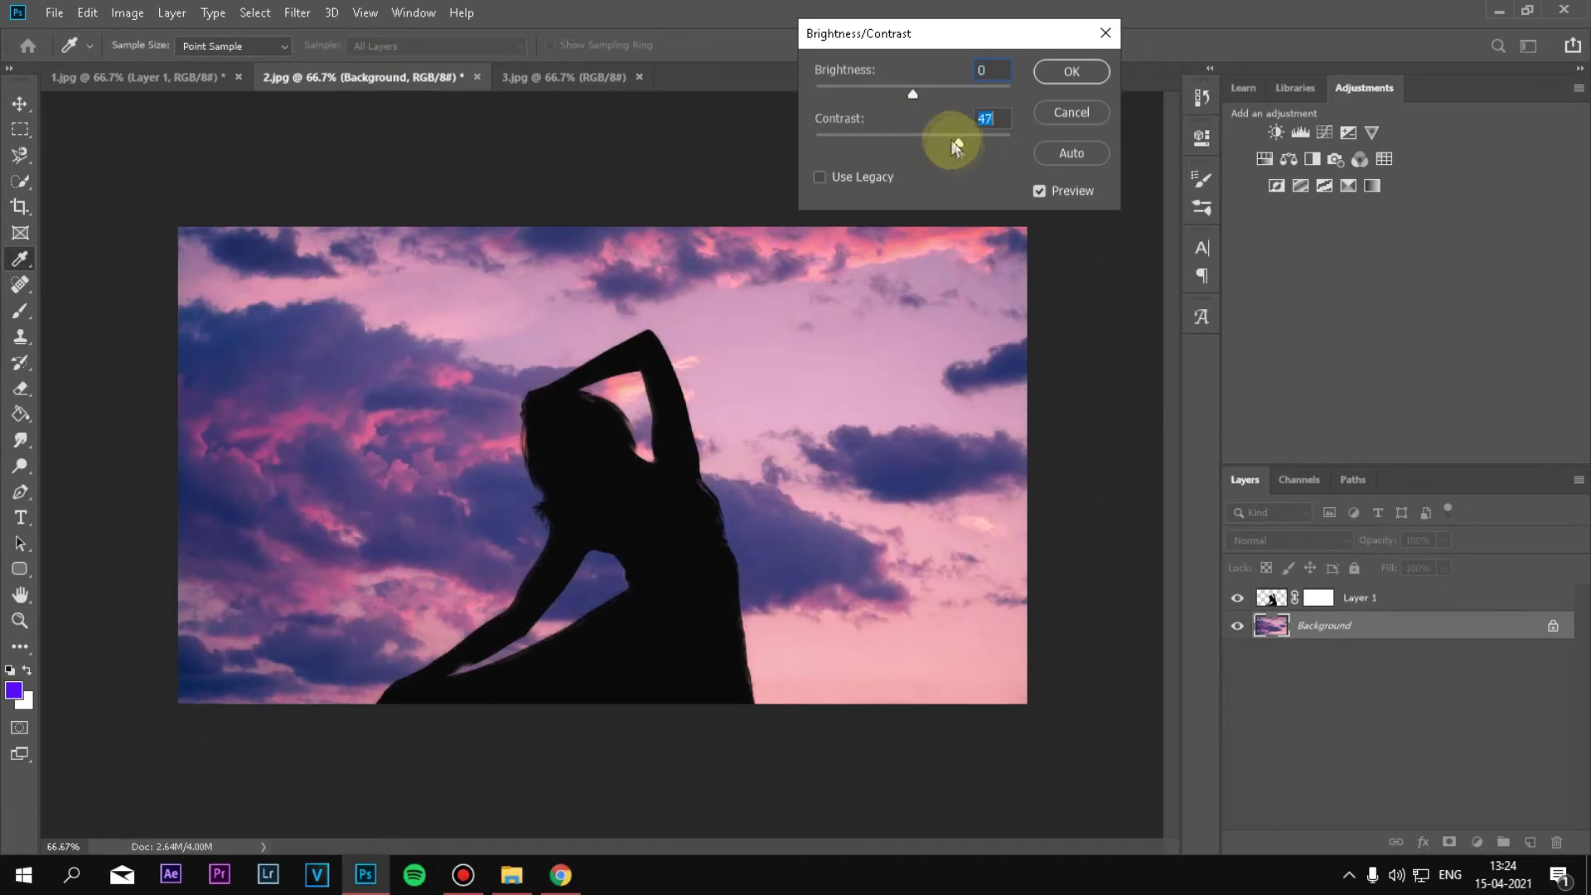
drag(911, 93, 881, 97)
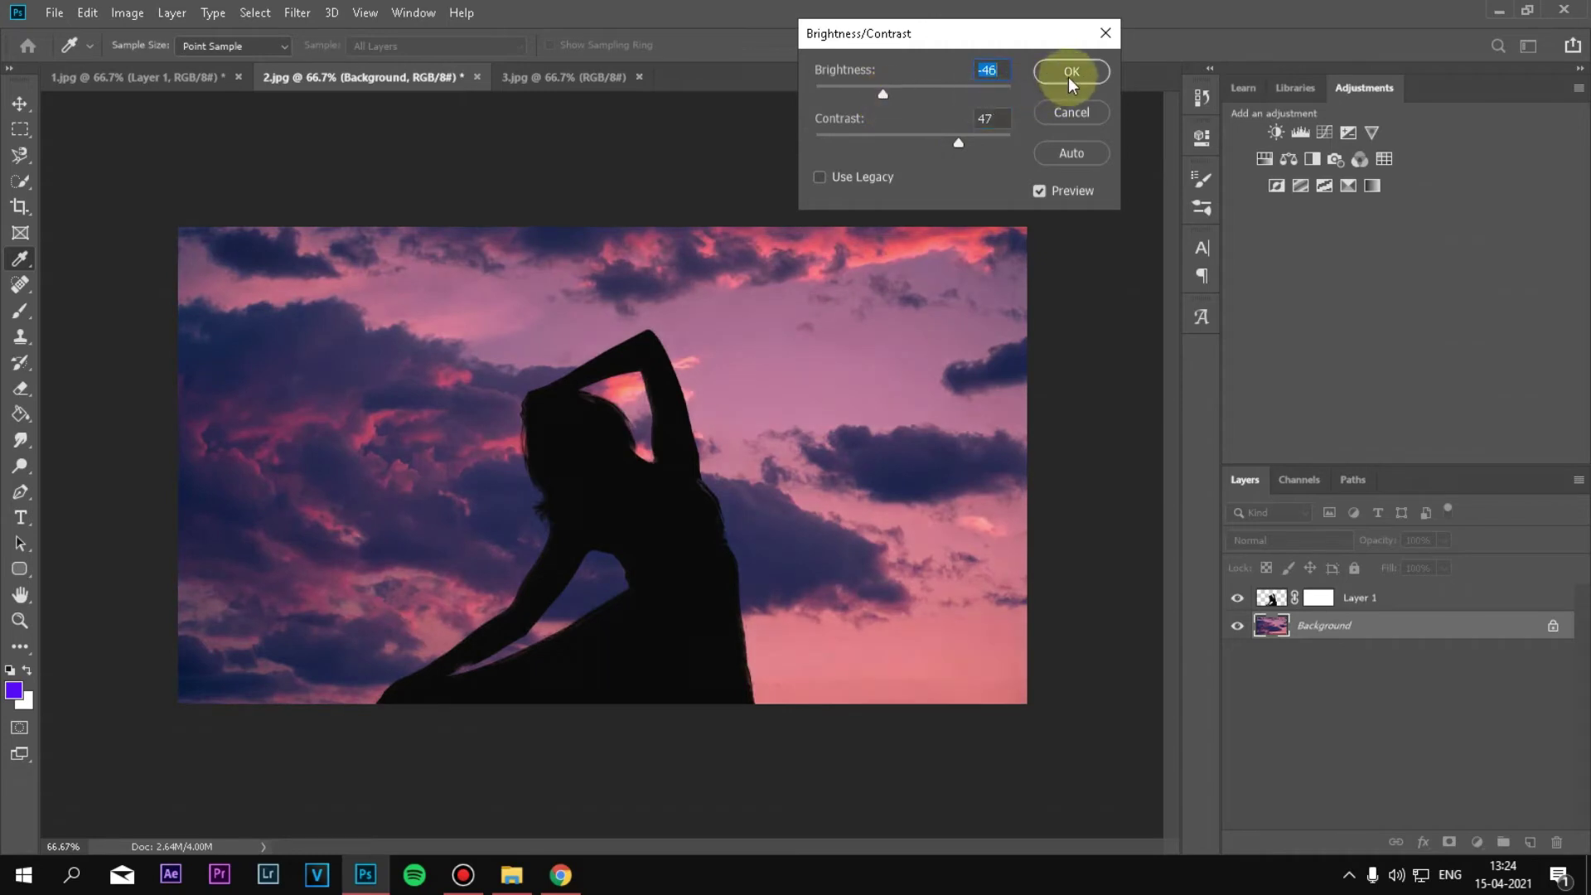
drag(883, 98, 877, 98)
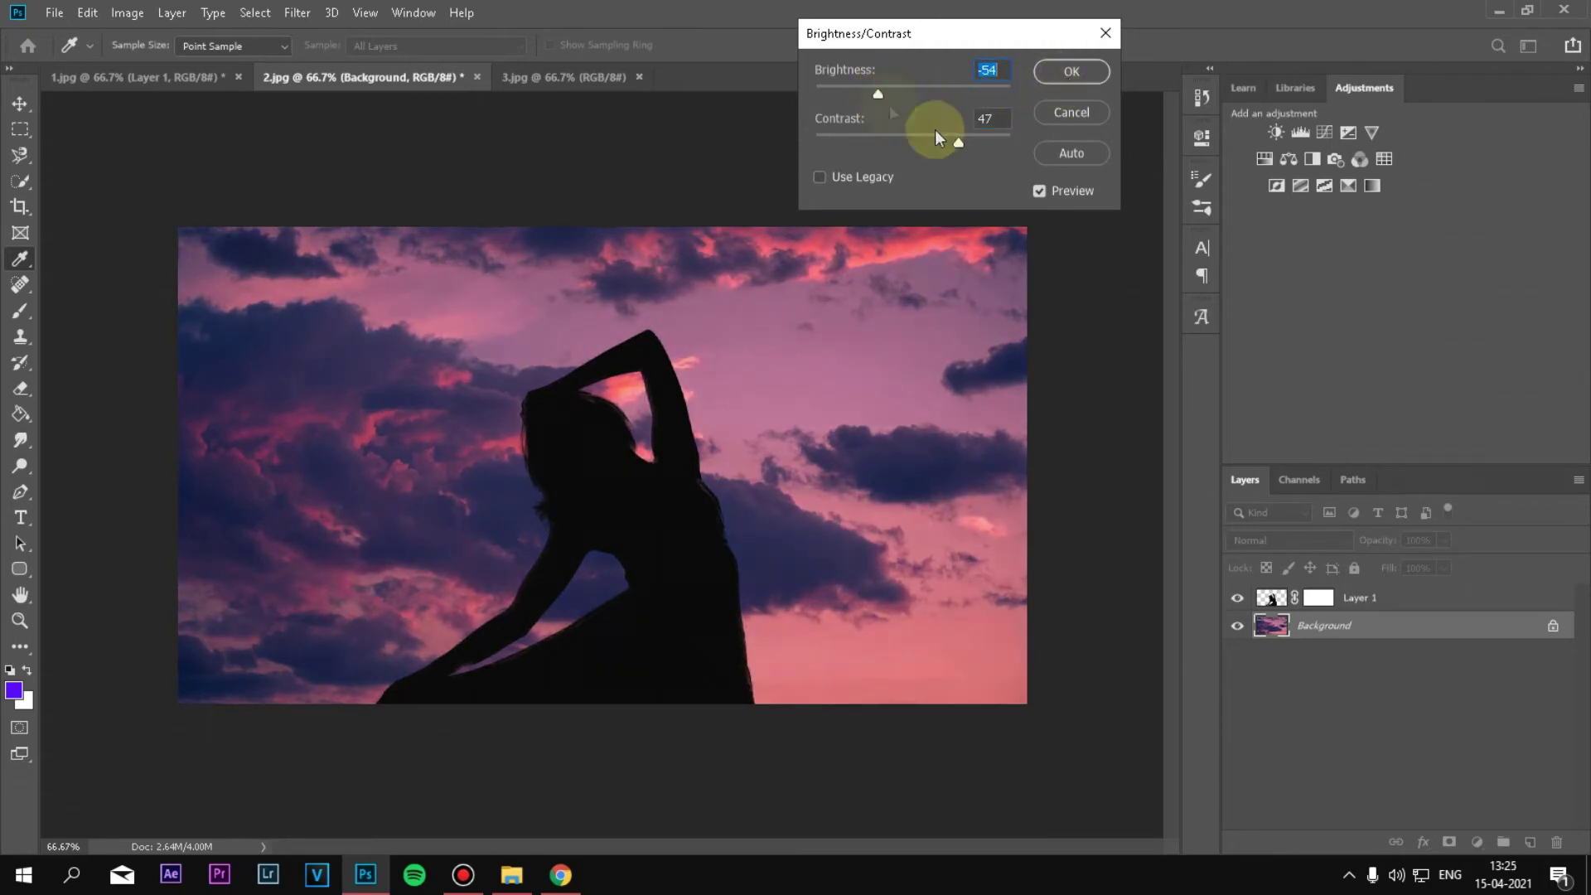
drag(960, 149, 981, 151)
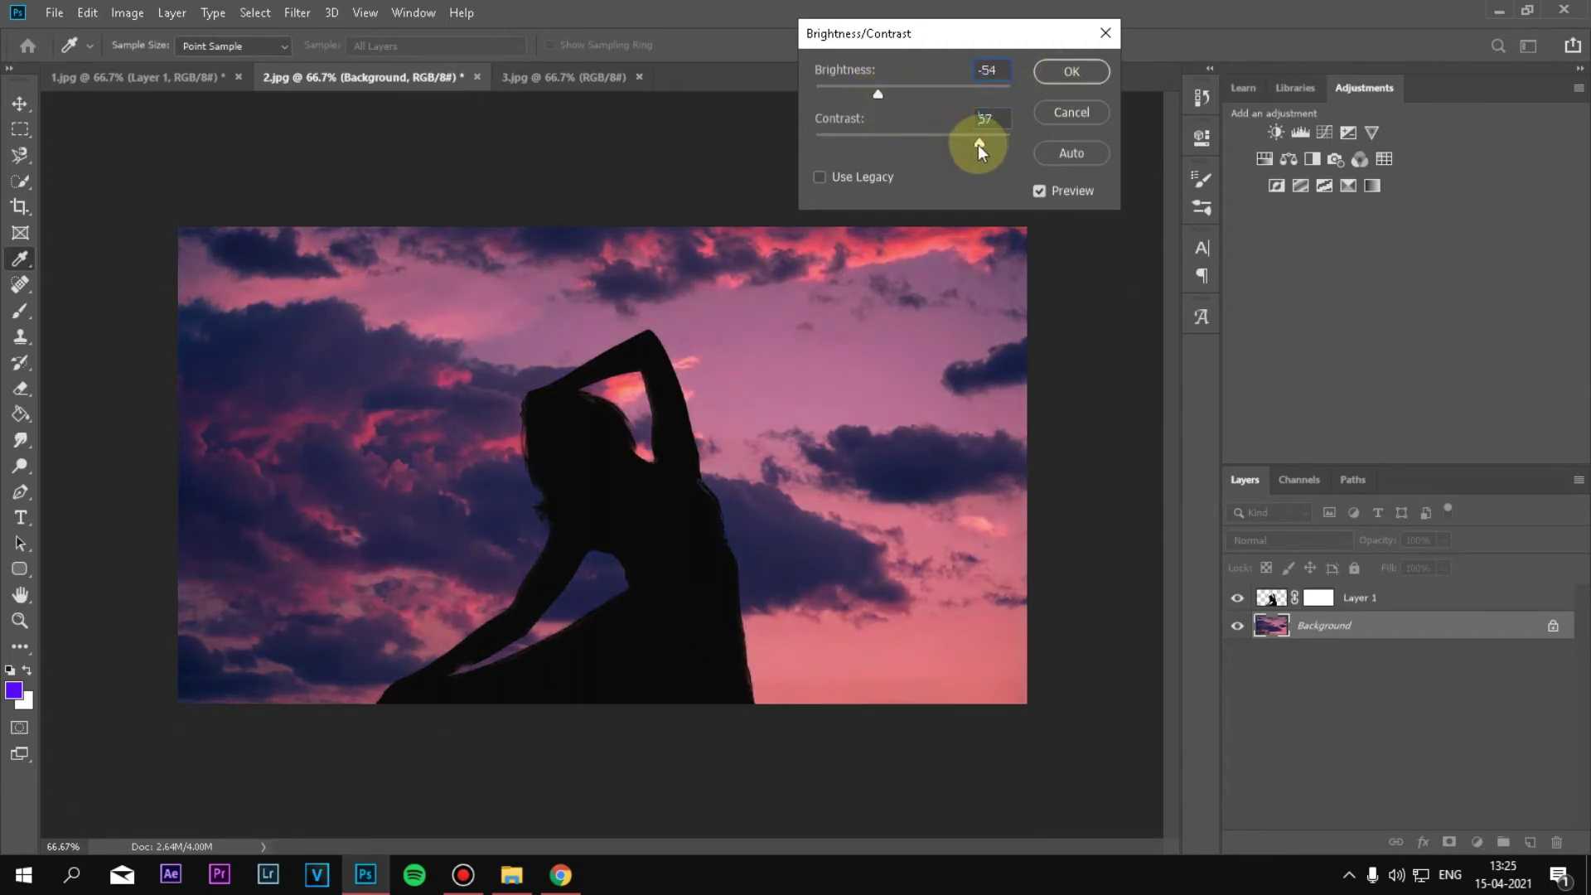
click(1072, 72)
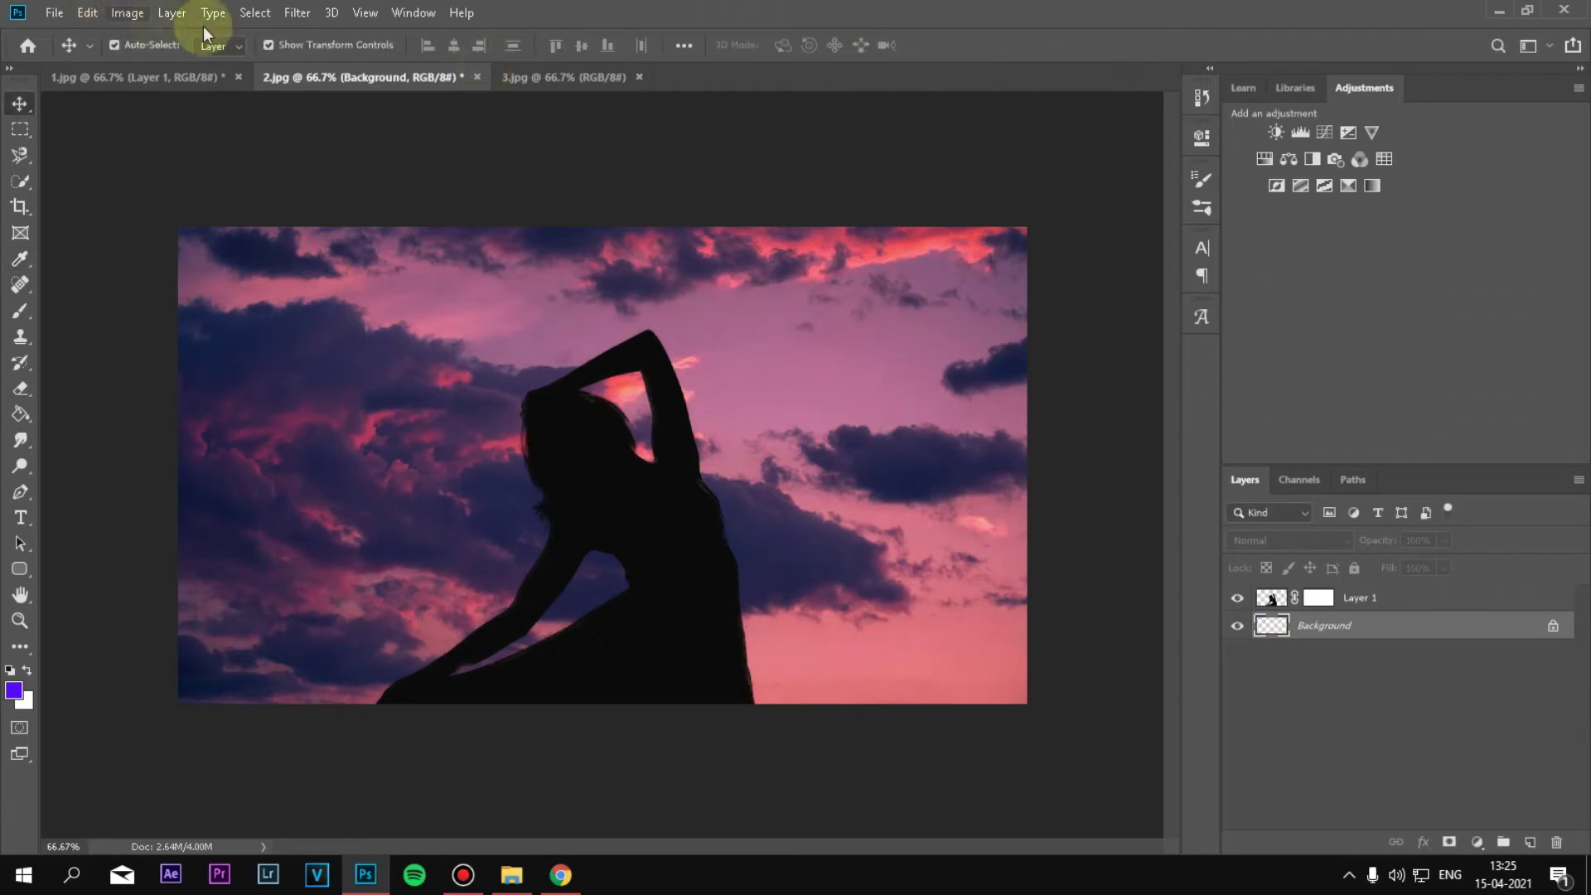
click(127, 13)
mouse_move(157, 65)
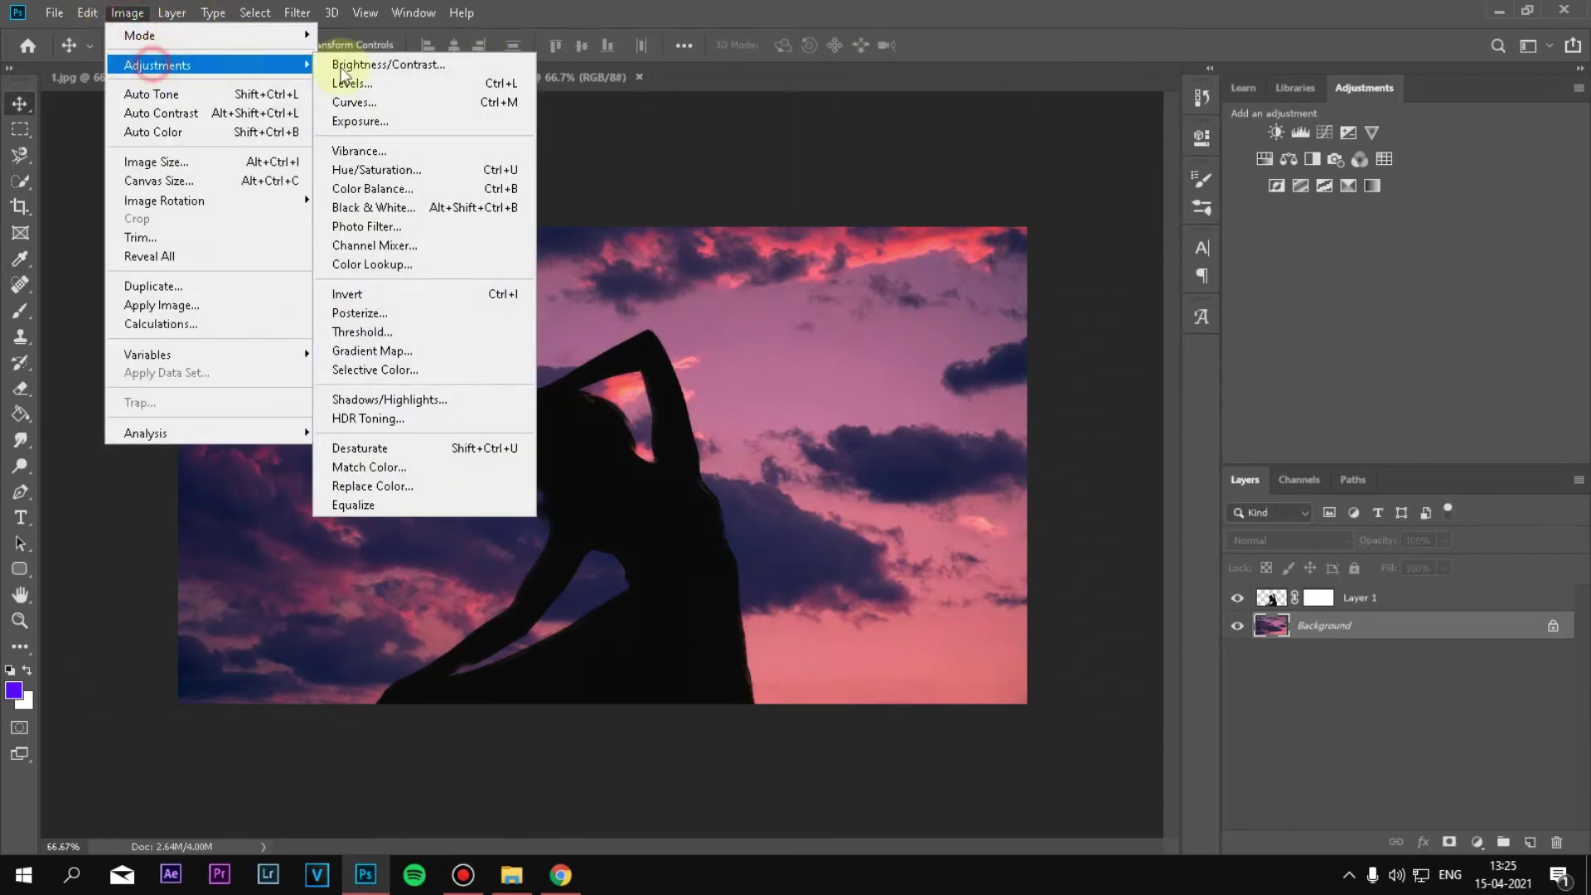
- Apply Exposure +0.18, Offset 0 and Gamma 0.86 to the sky
click(367, 122)
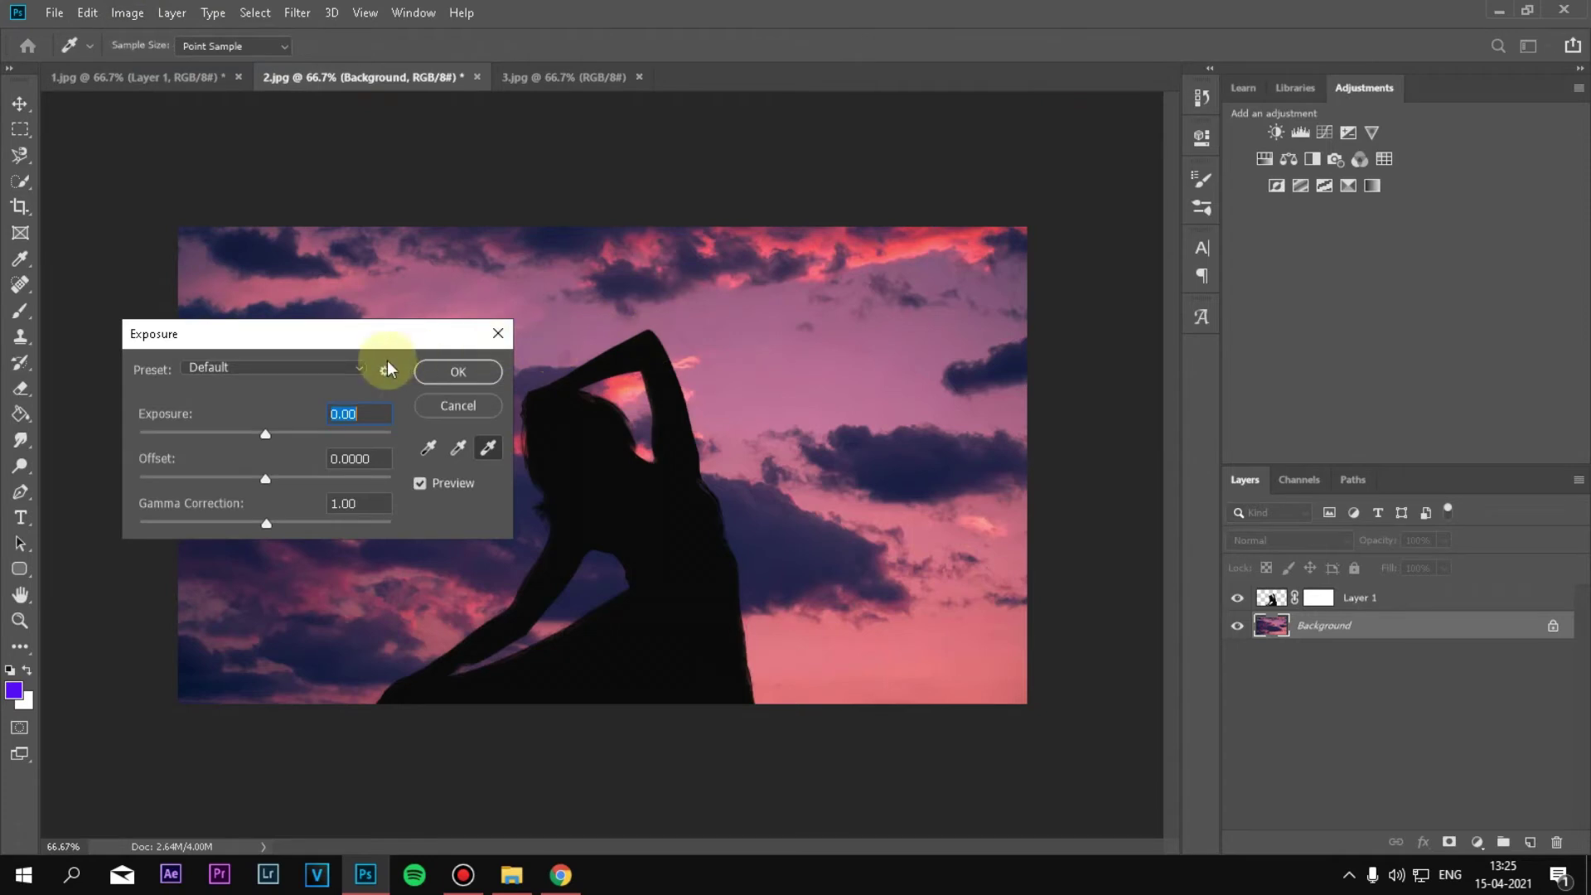
drag(387, 338, 1022, 25)
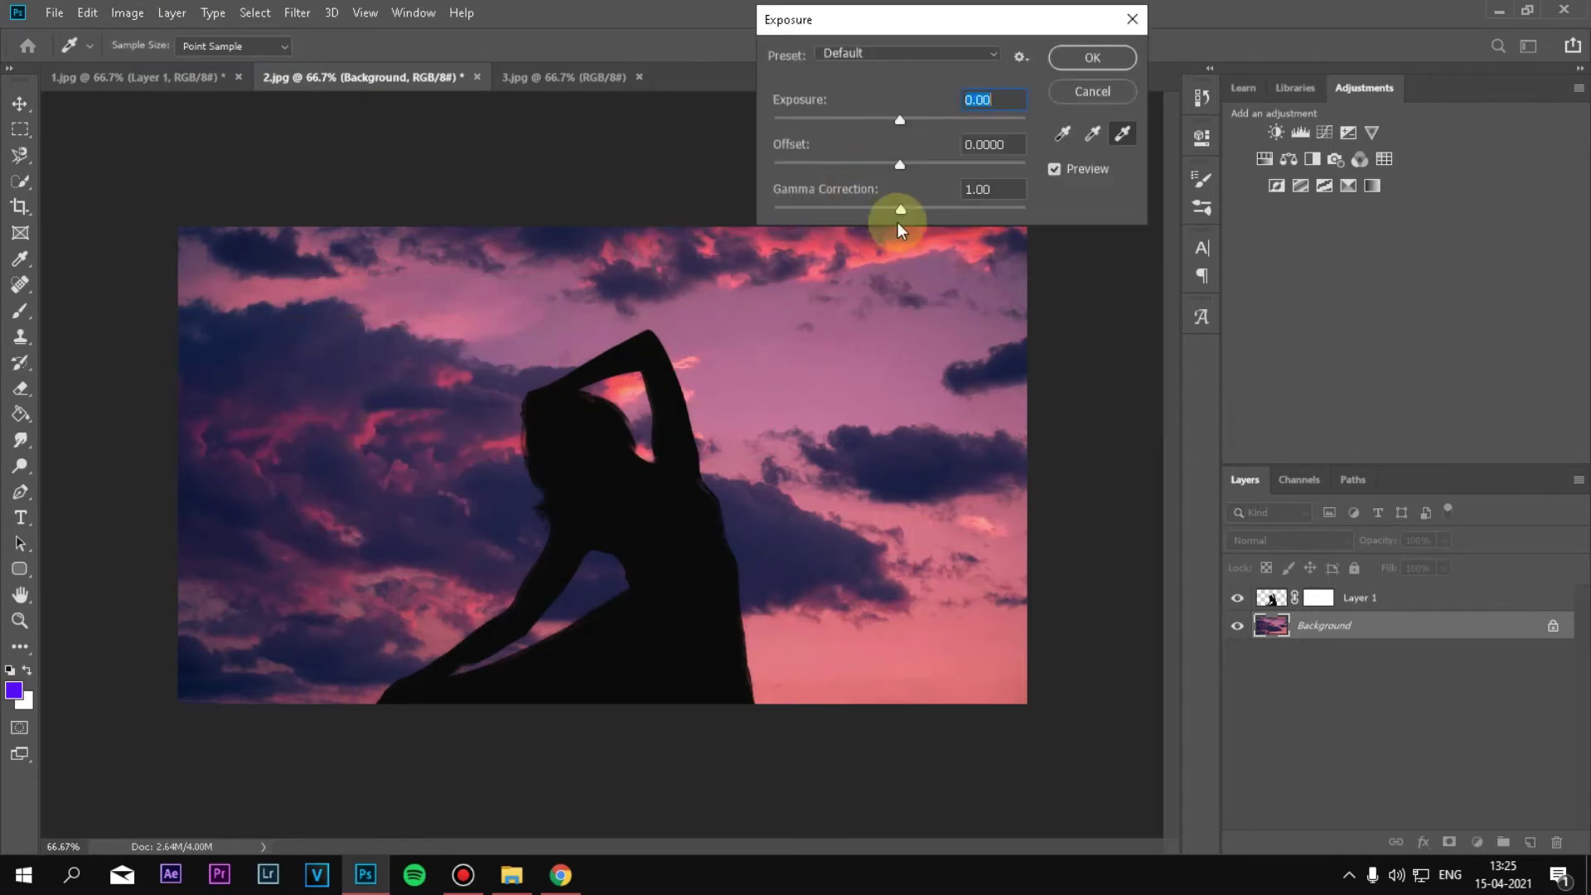
drag(900, 214, 908, 214)
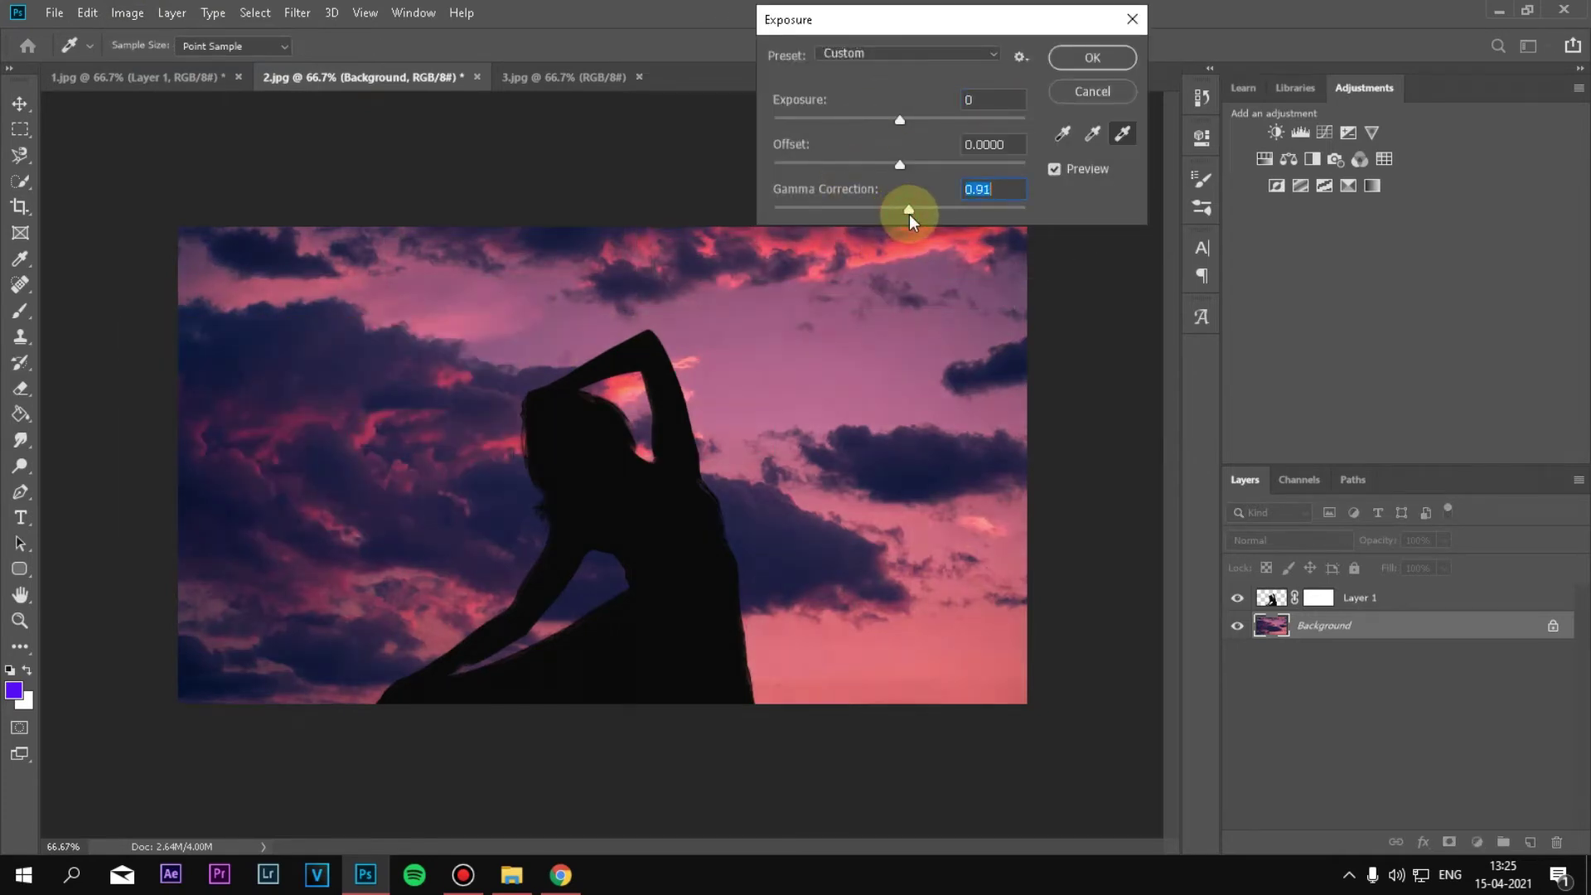
drag(899, 121, 903, 121)
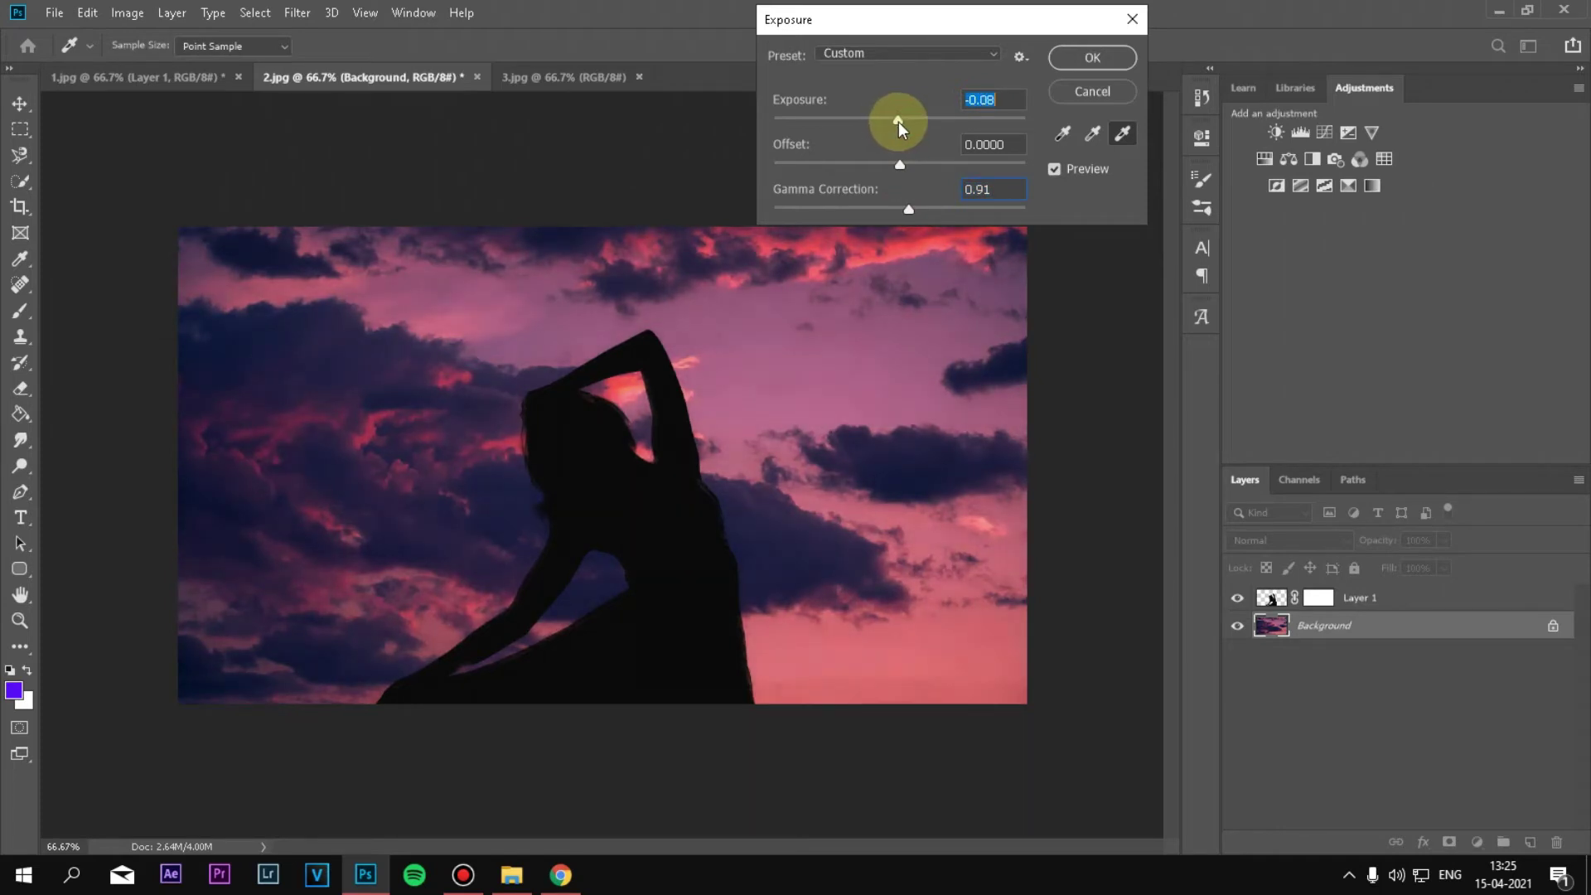
click(901, 166)
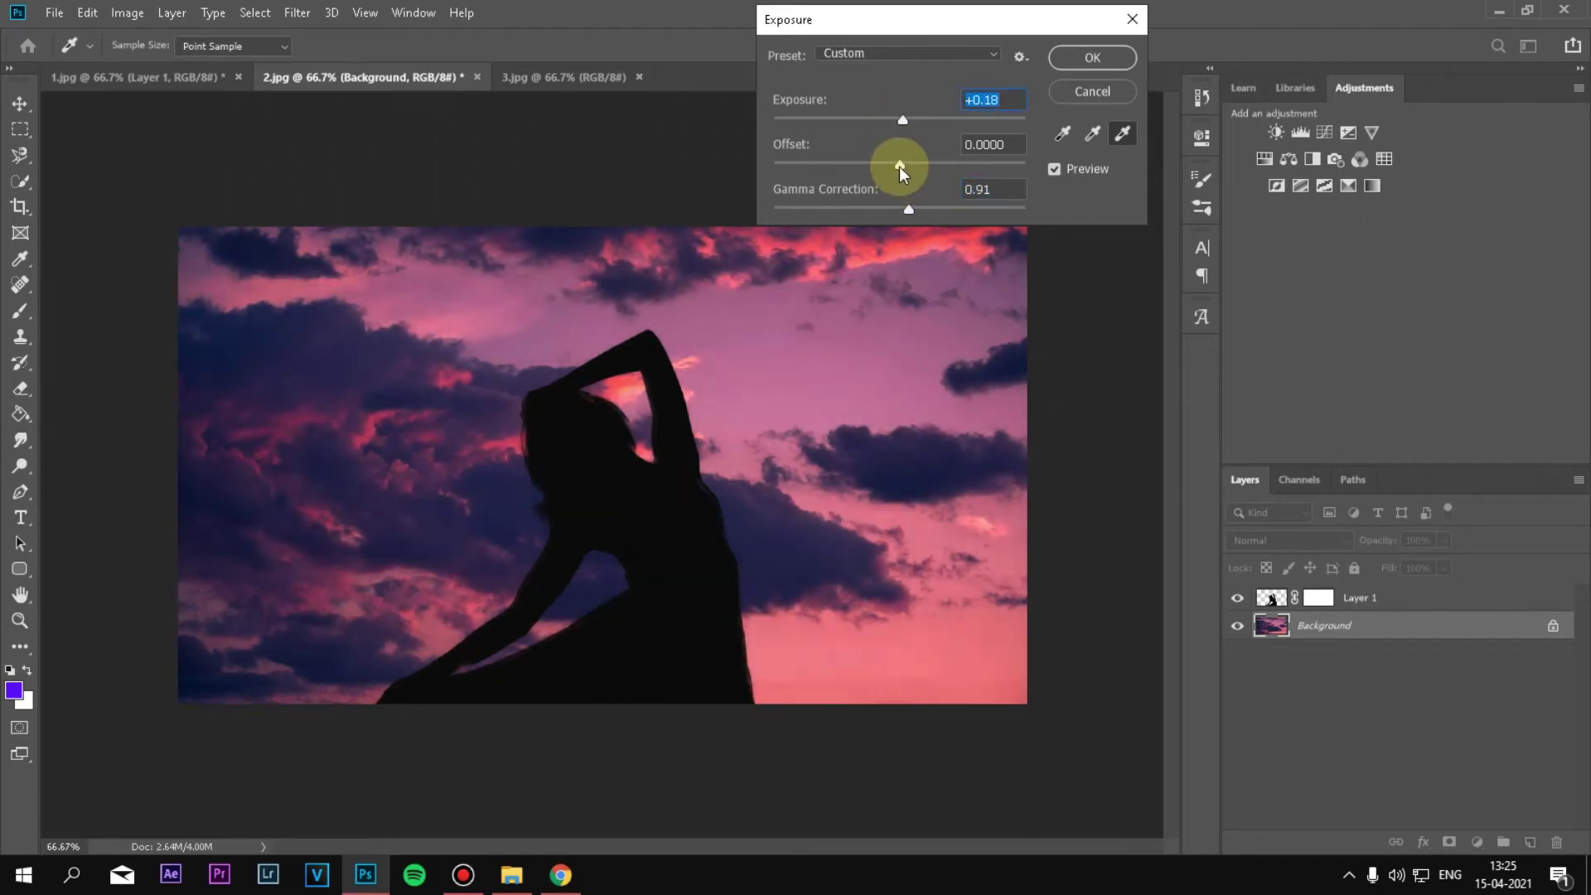
drag(900, 167, 899, 167)
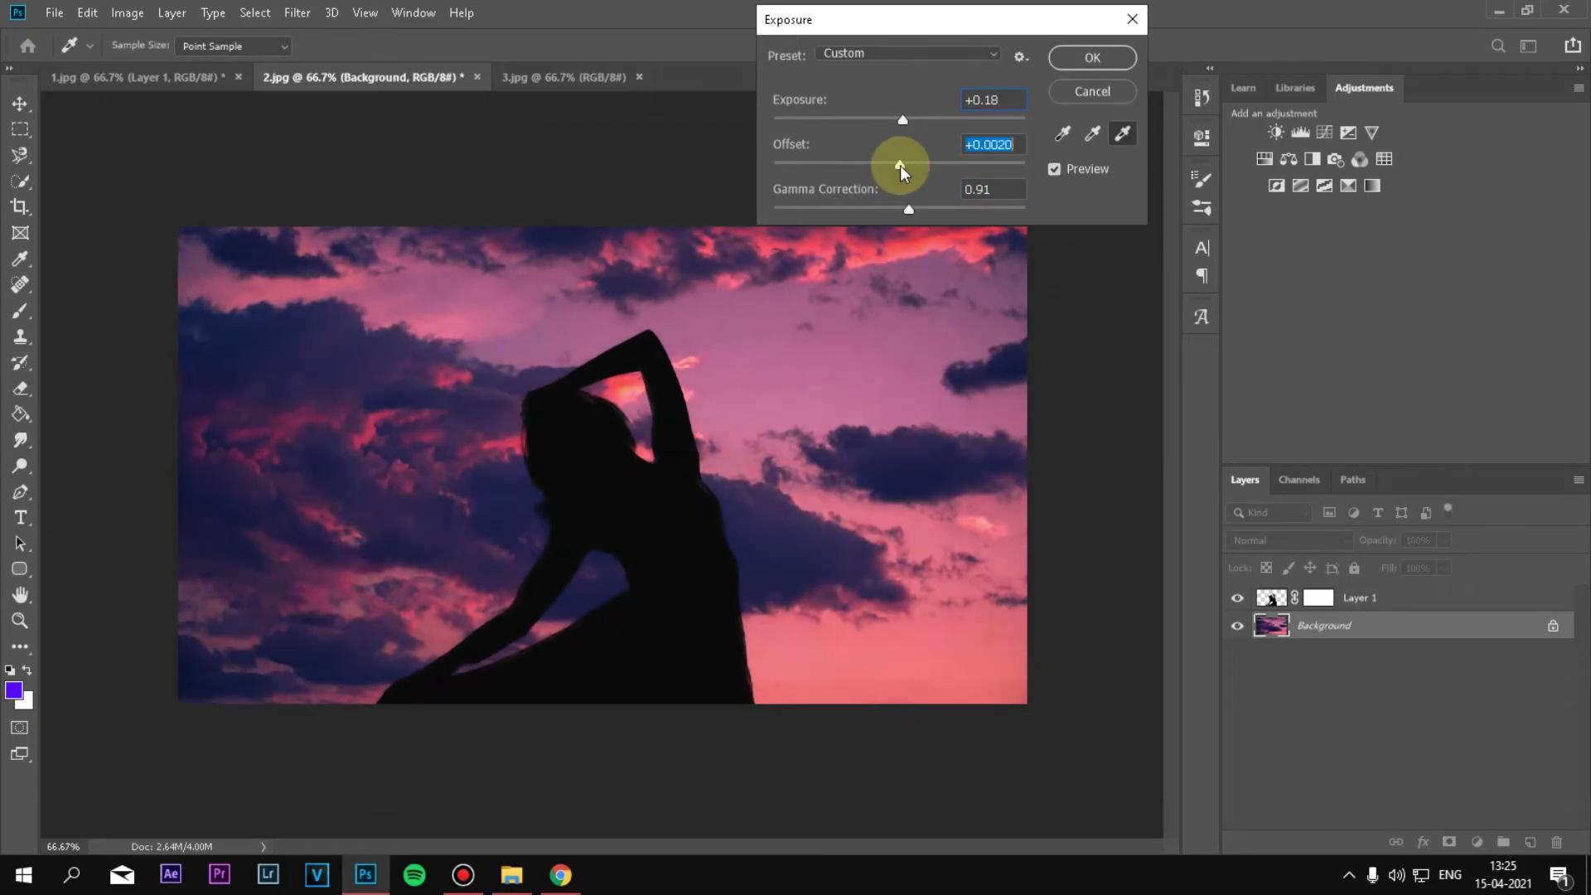
click(992, 189)
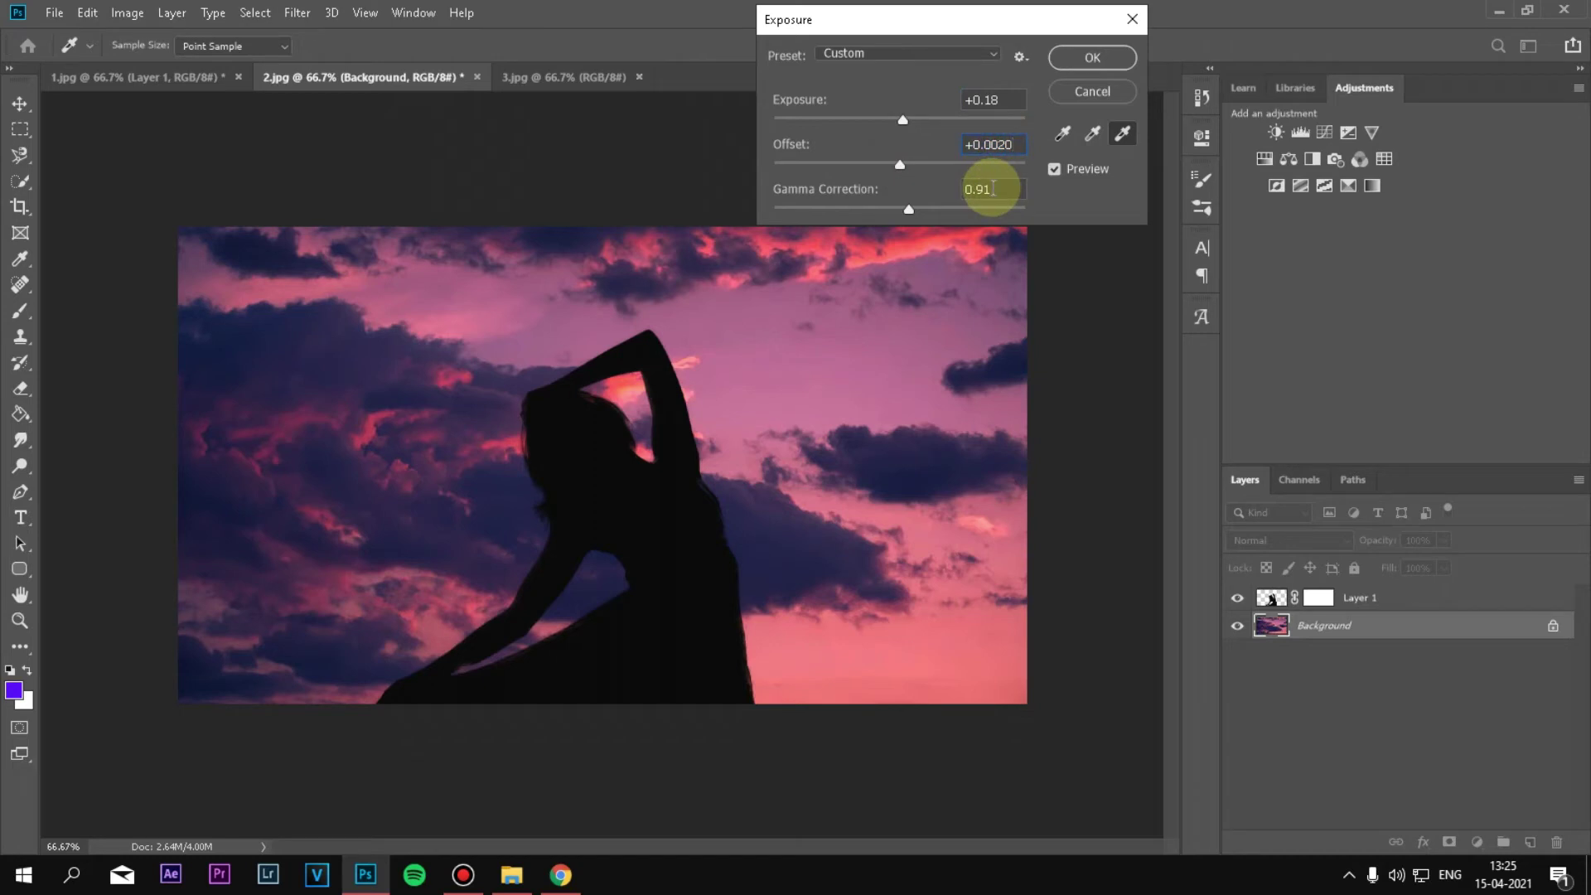
text(0)
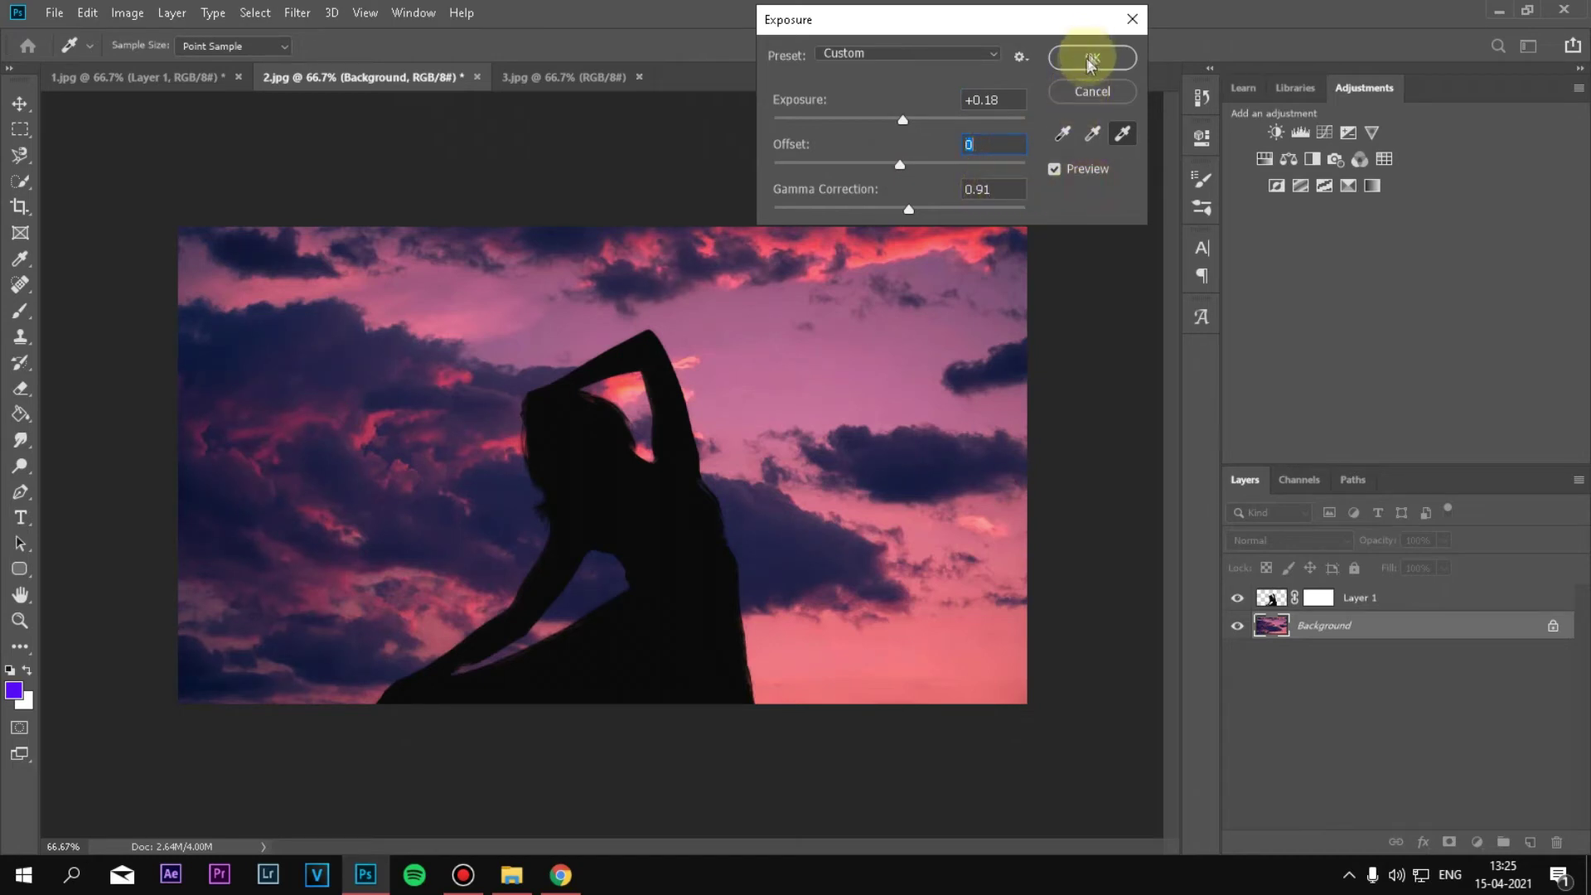
click(910, 212)
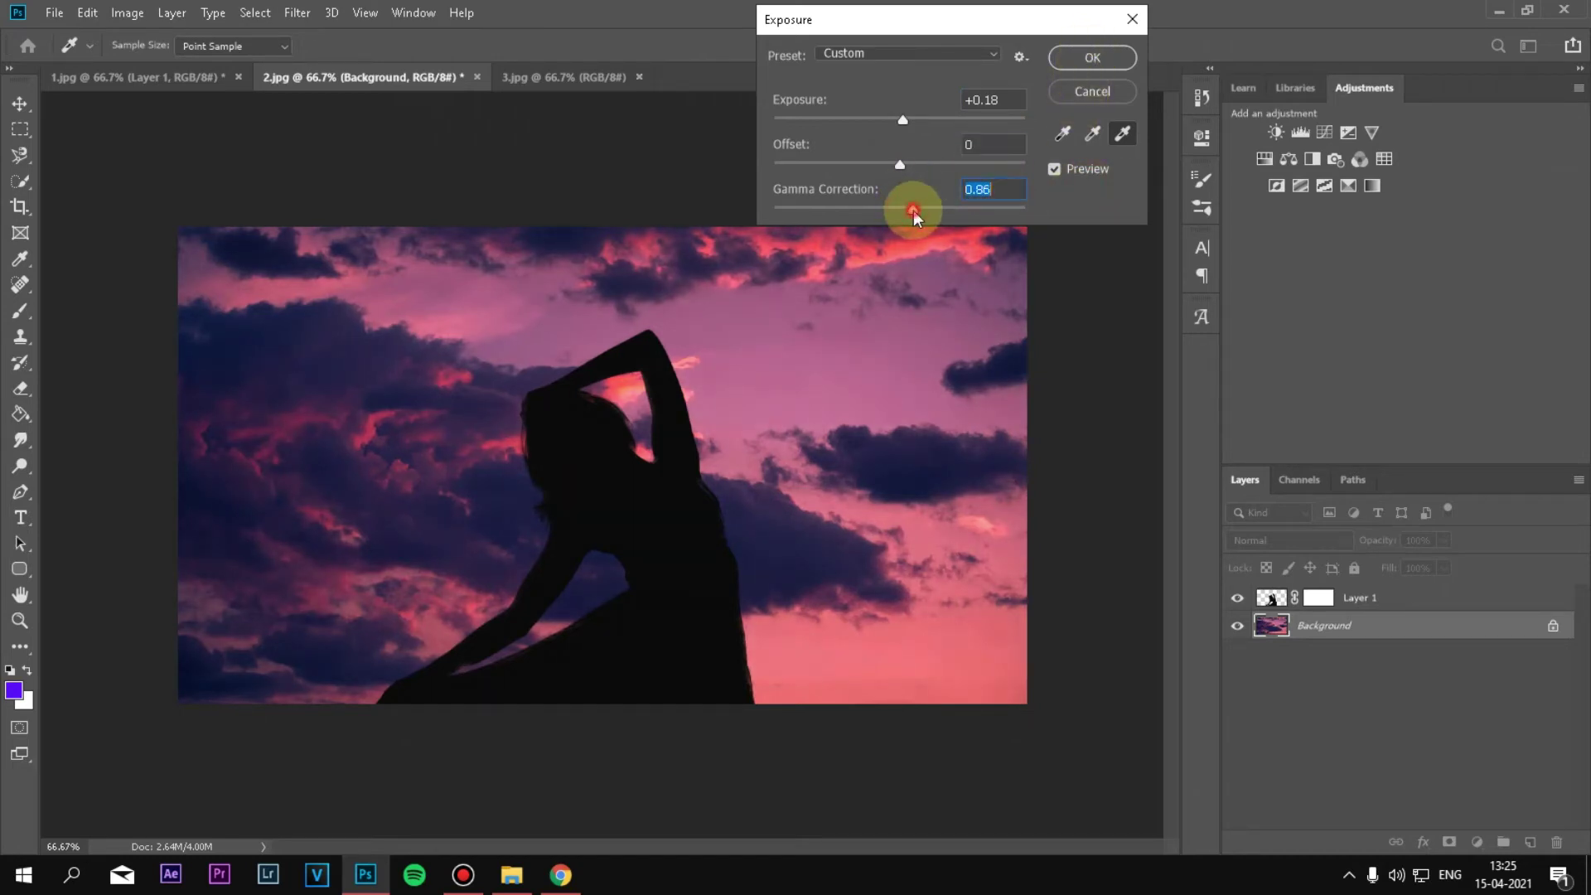
click(1093, 57)
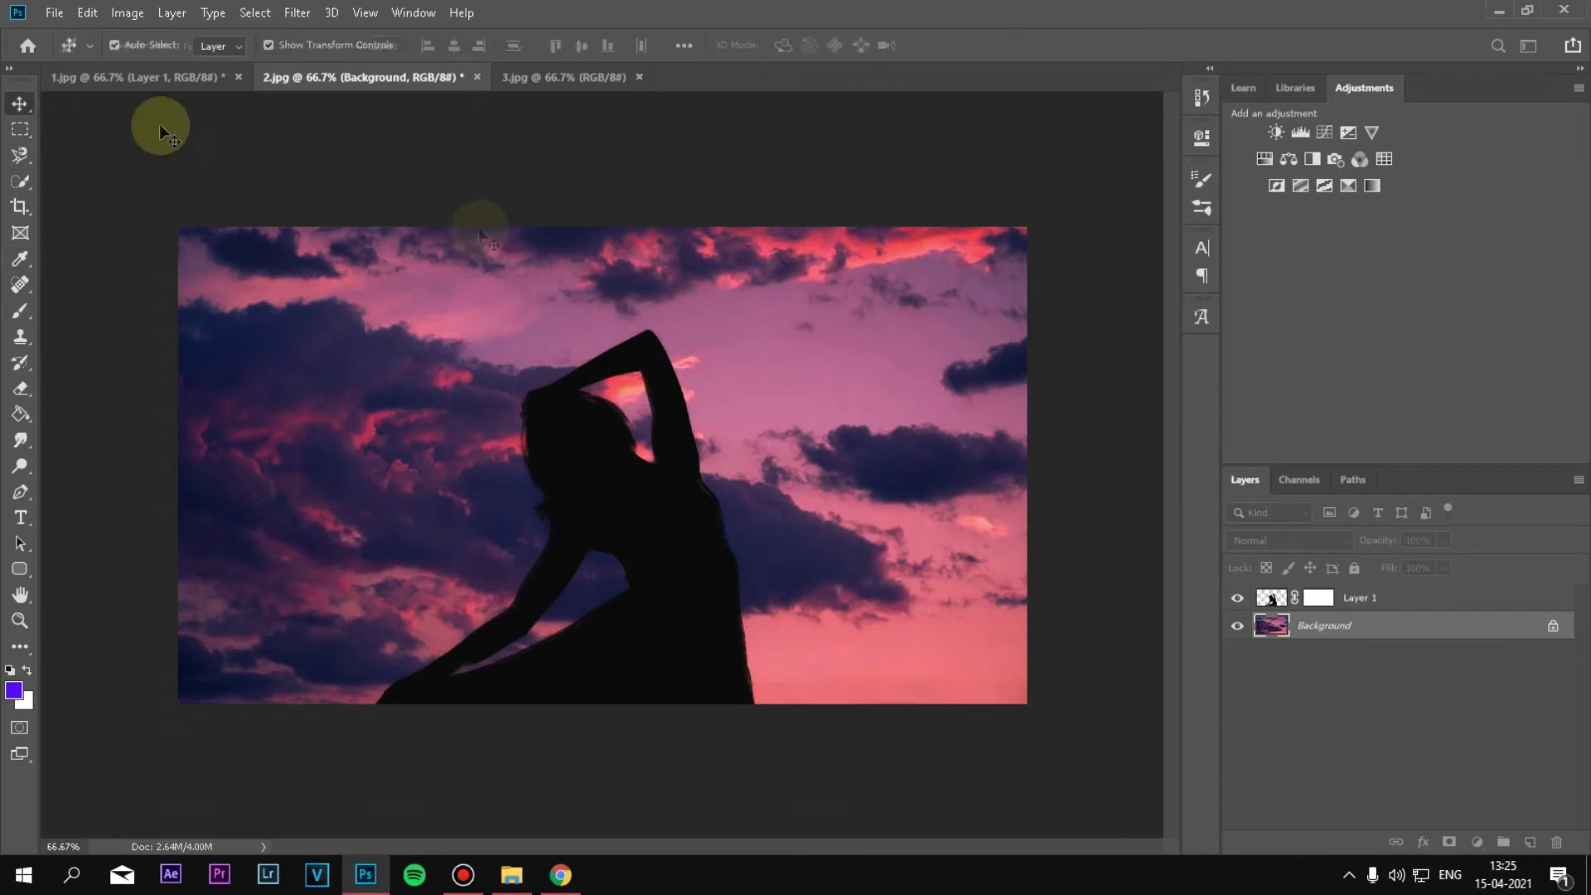
- Apply Hue/Saturation with Saturation +9 and Lightness -9, then select Layer 1
click(124, 11)
mouse_move(158, 64)
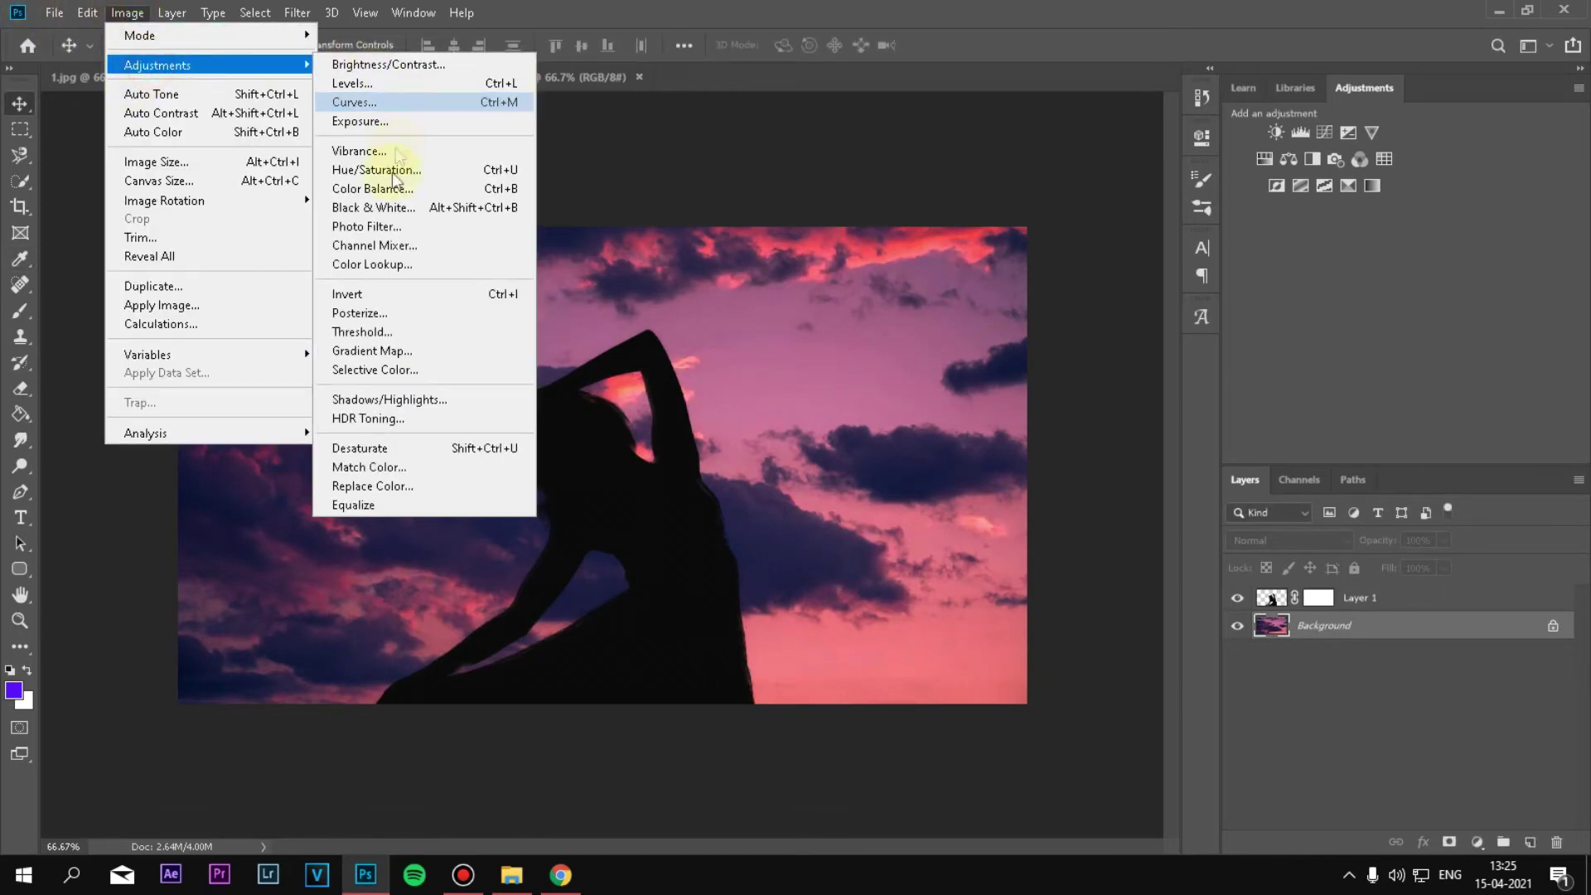
click(398, 177)
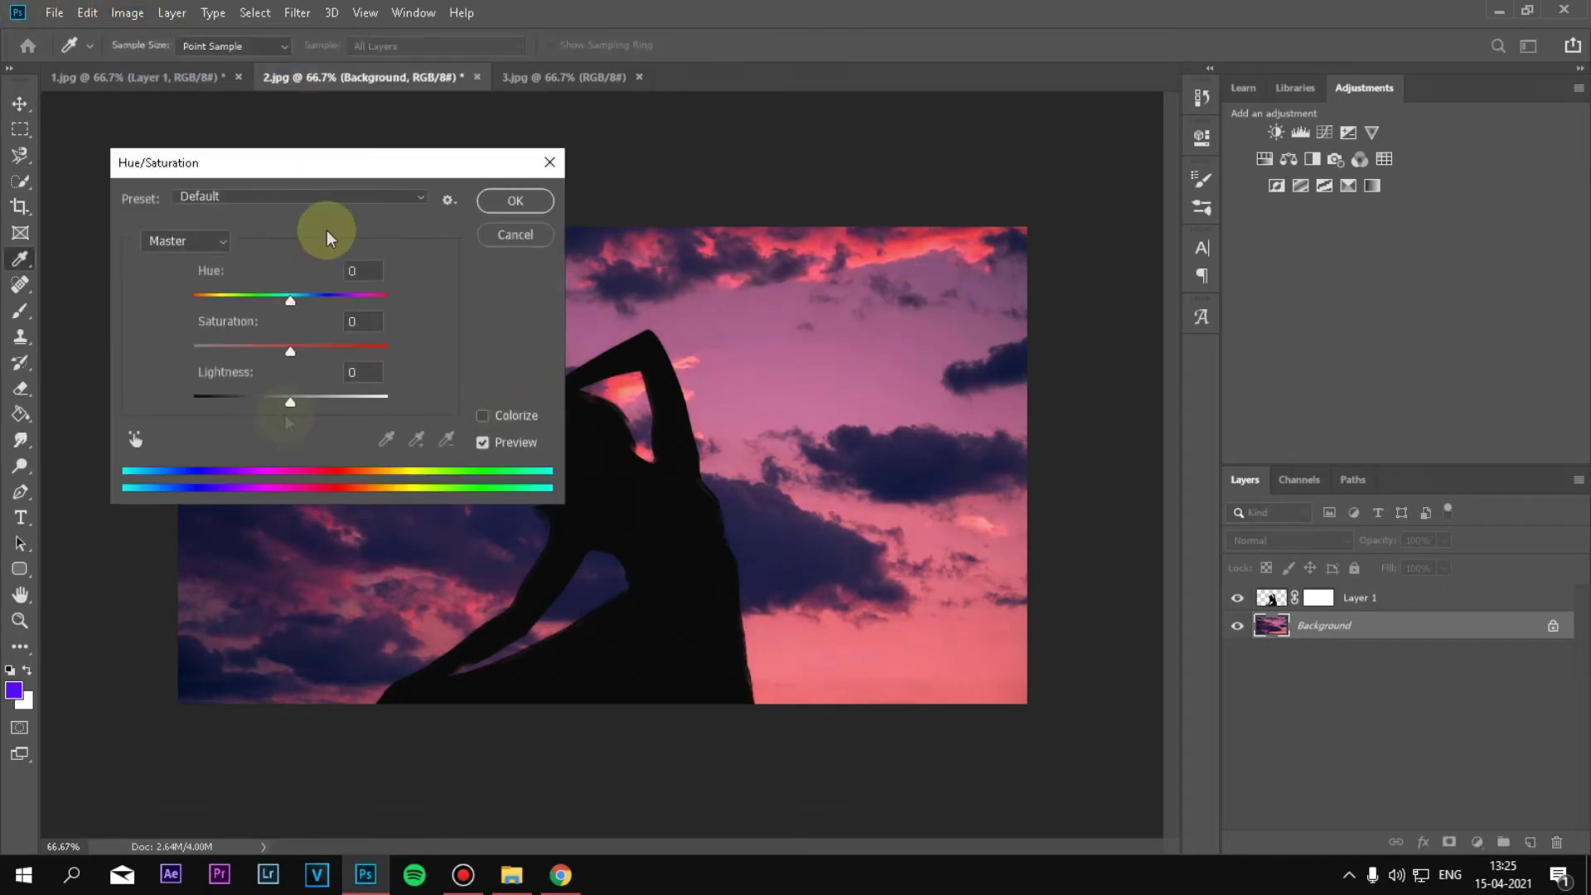
drag(356, 171, 1299, 173)
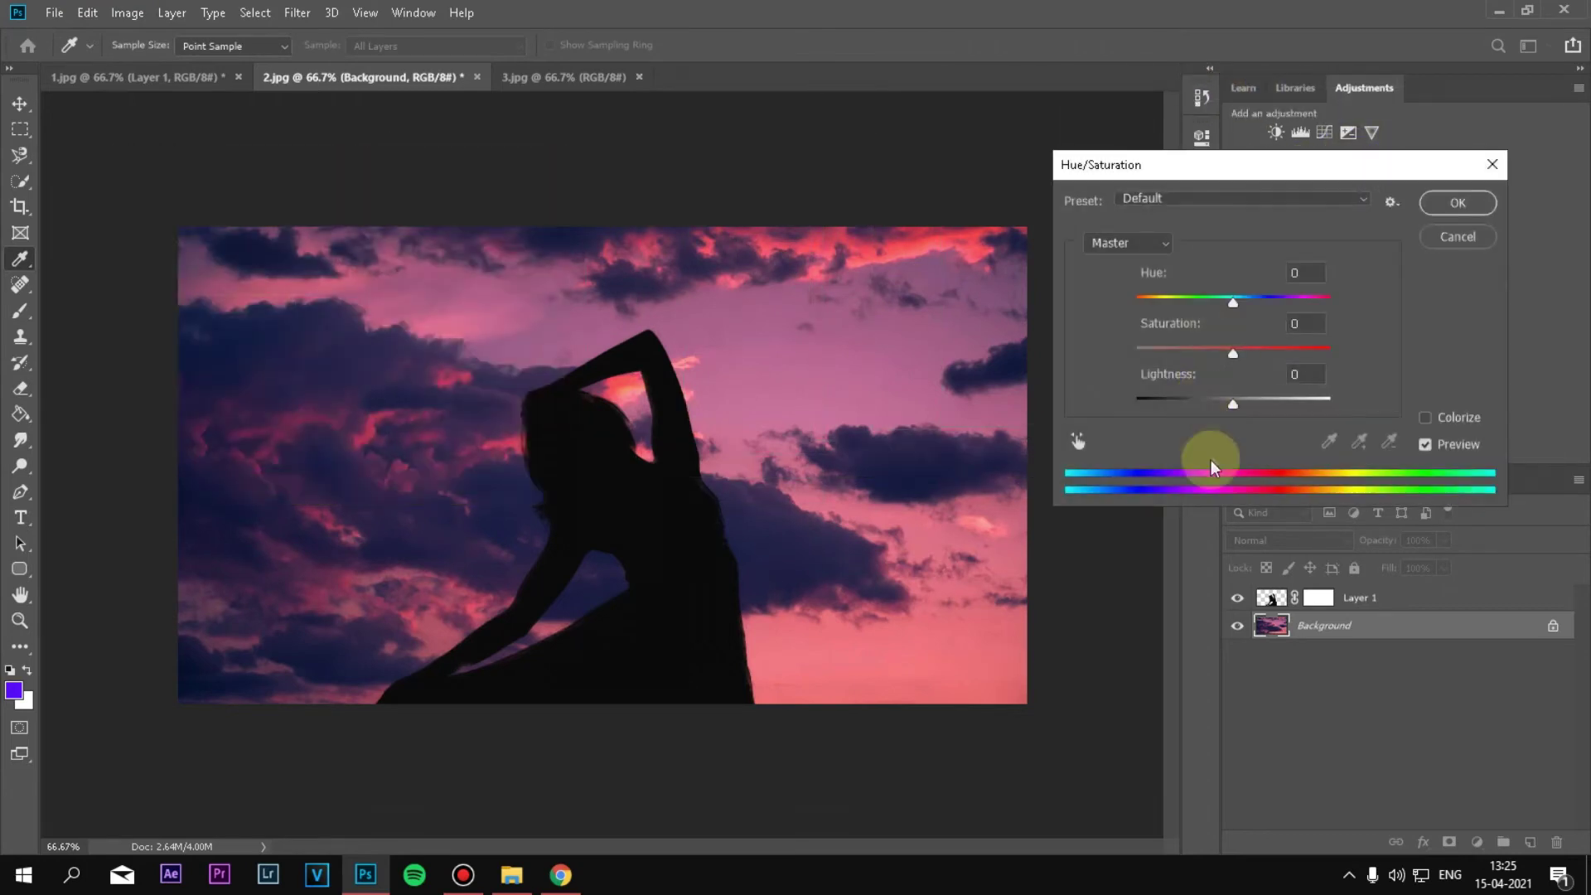
drag(1230, 404, 1222, 408)
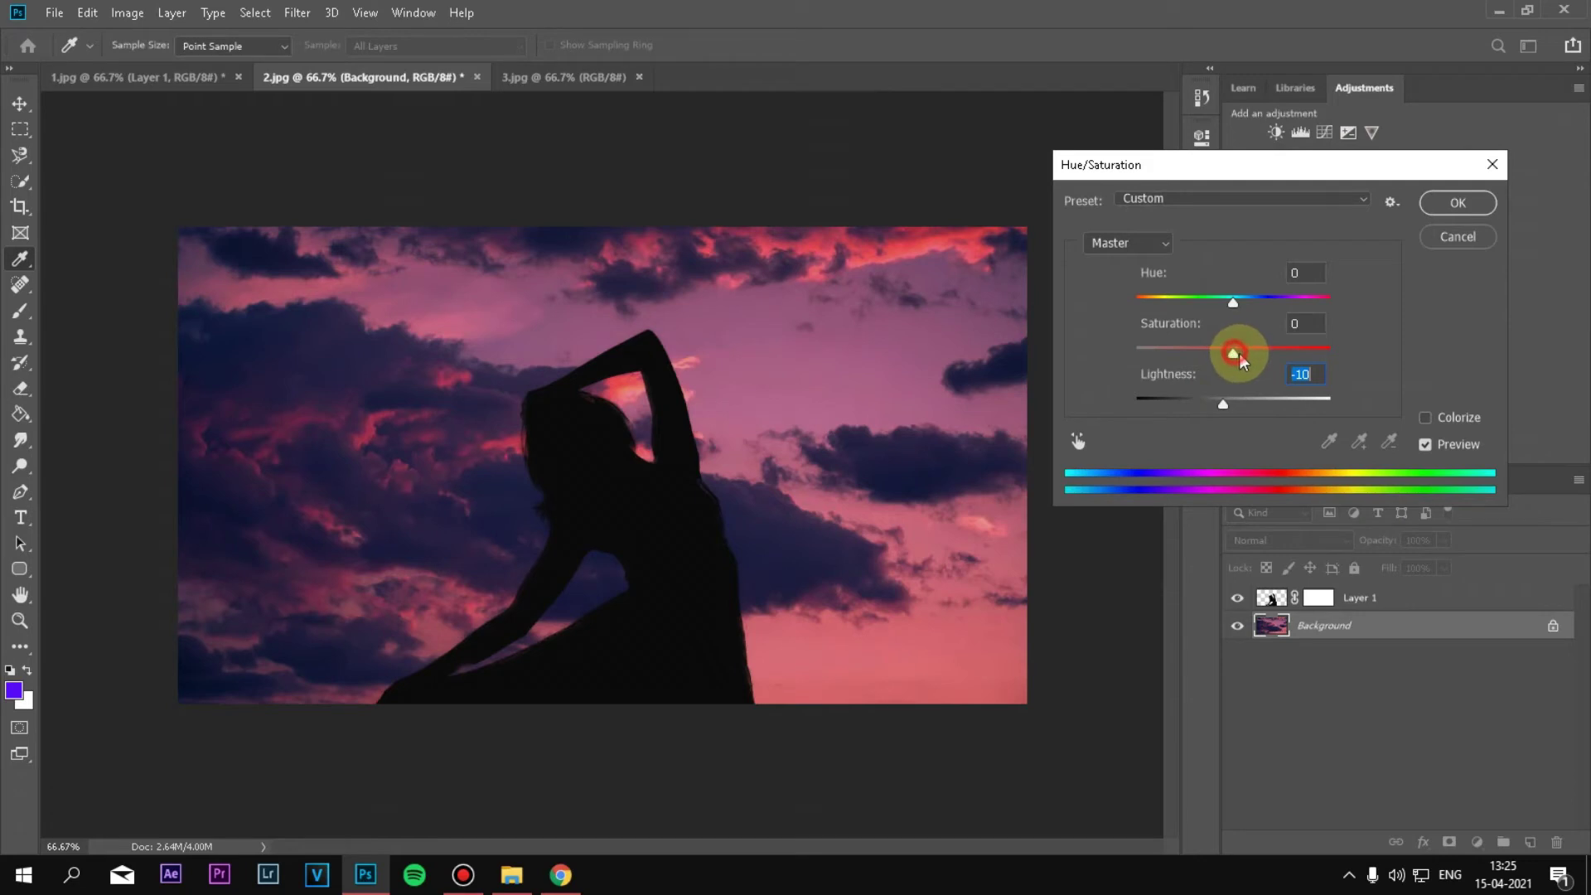
drag(1223, 404, 1230, 404)
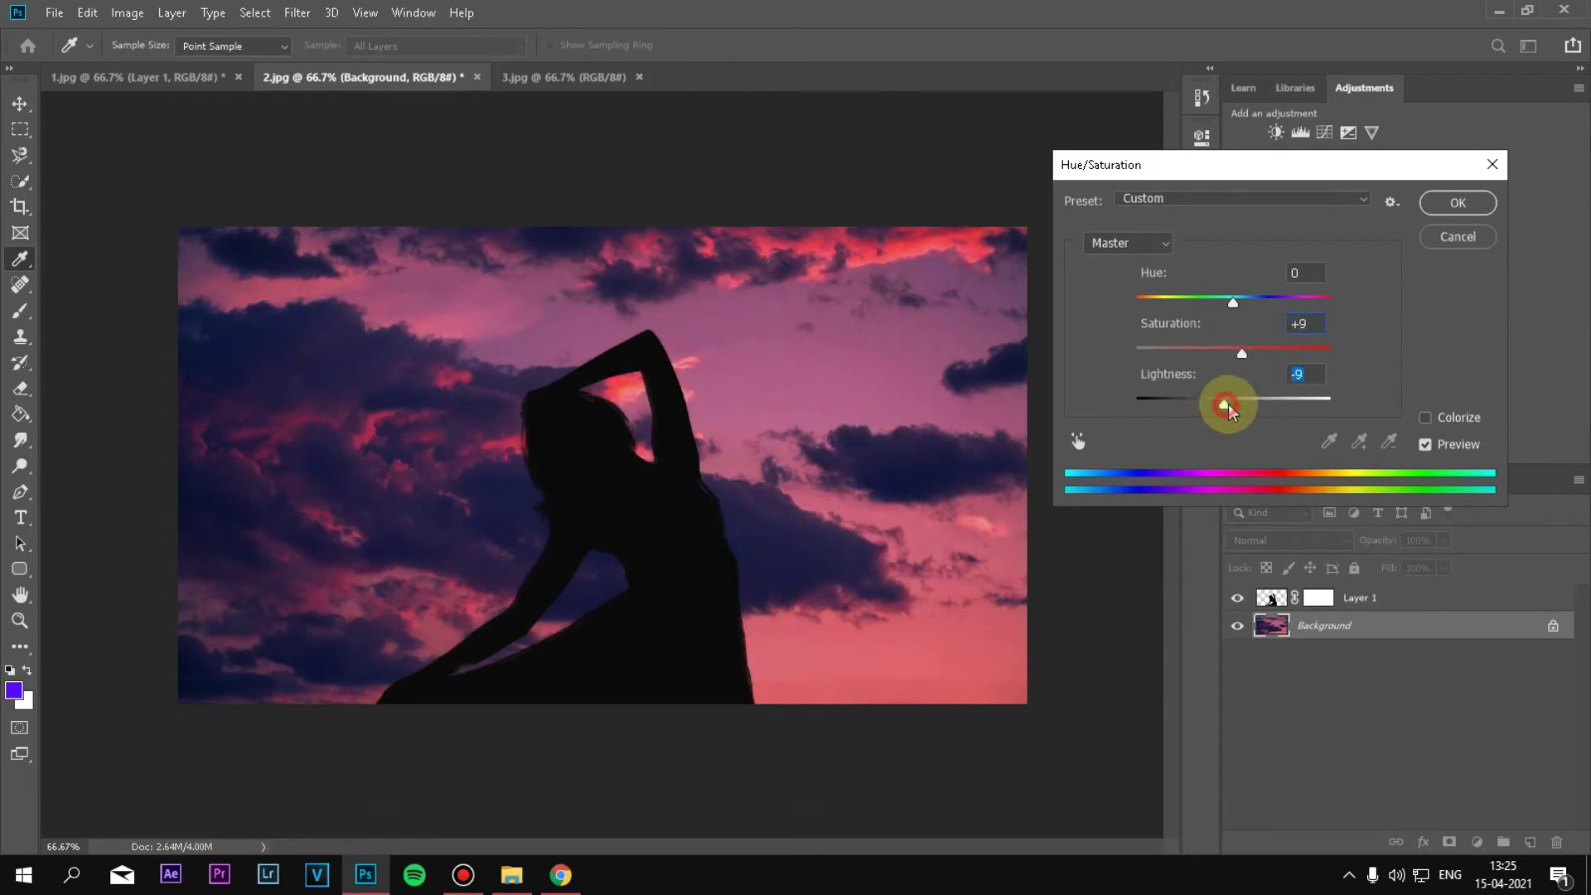
click(1439, 203)
key(v)
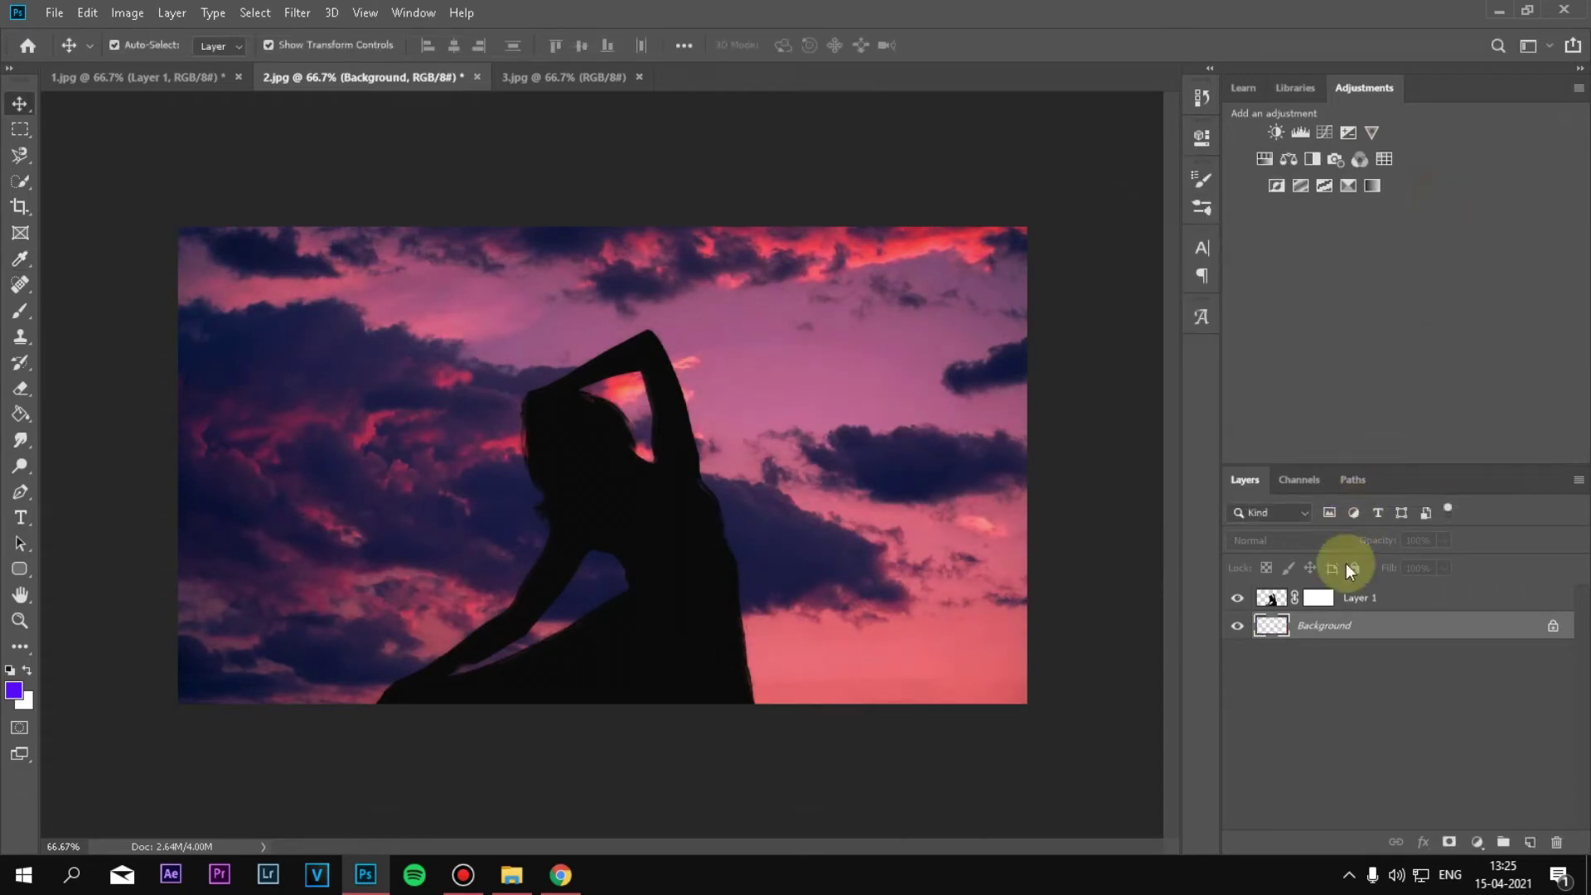
click(1274, 602)
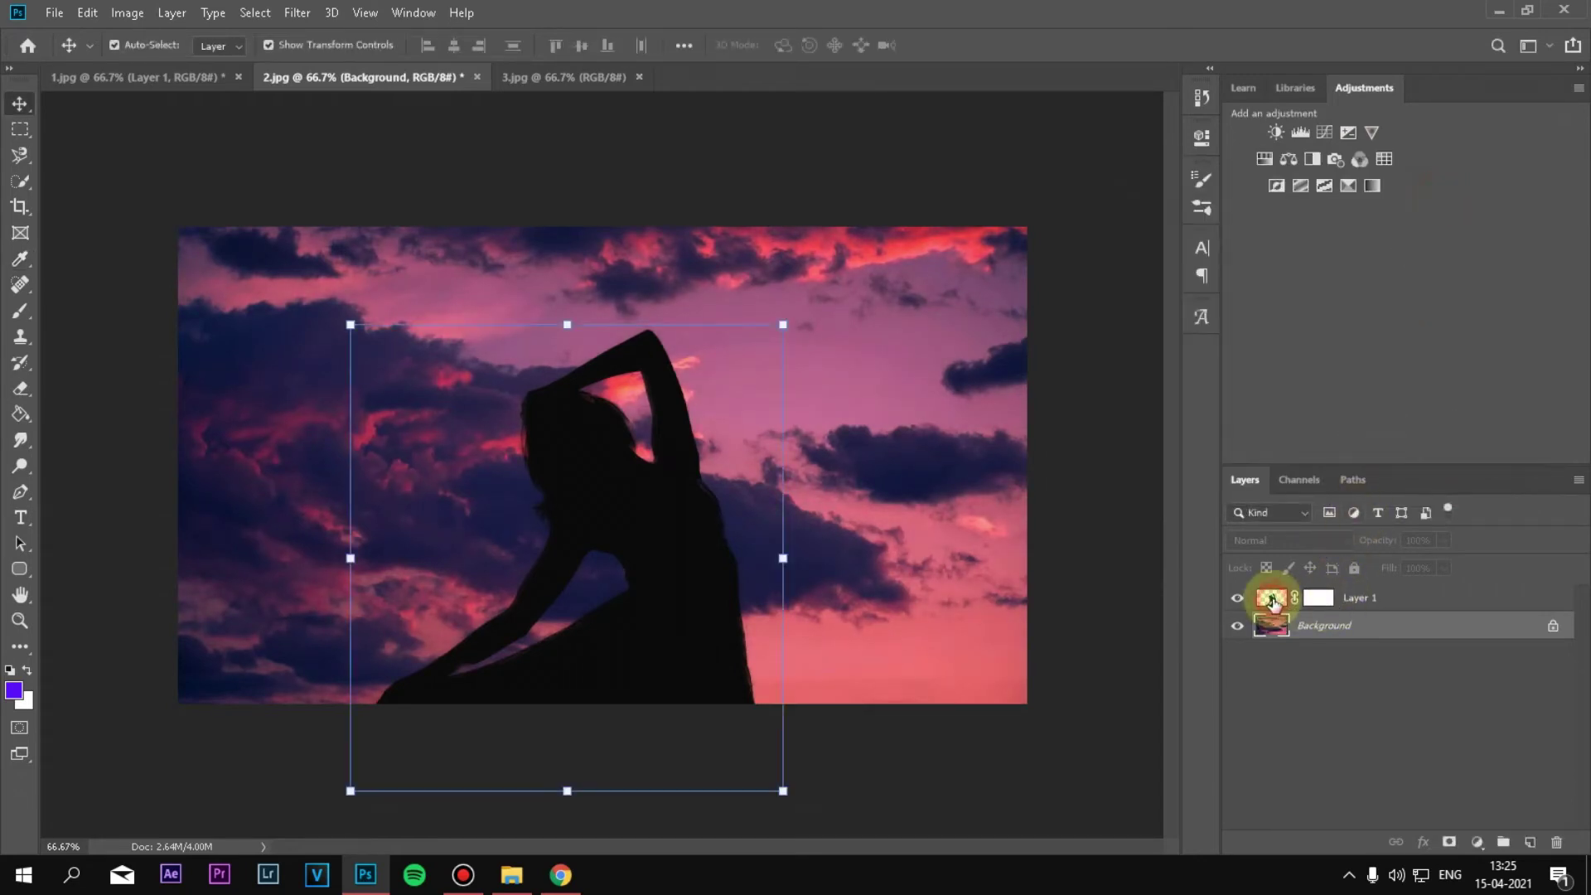
- Adjust the silhouette layer's brightness and contrast with Brightness/Contrast
click(124, 13)
click(157, 65)
click(397, 64)
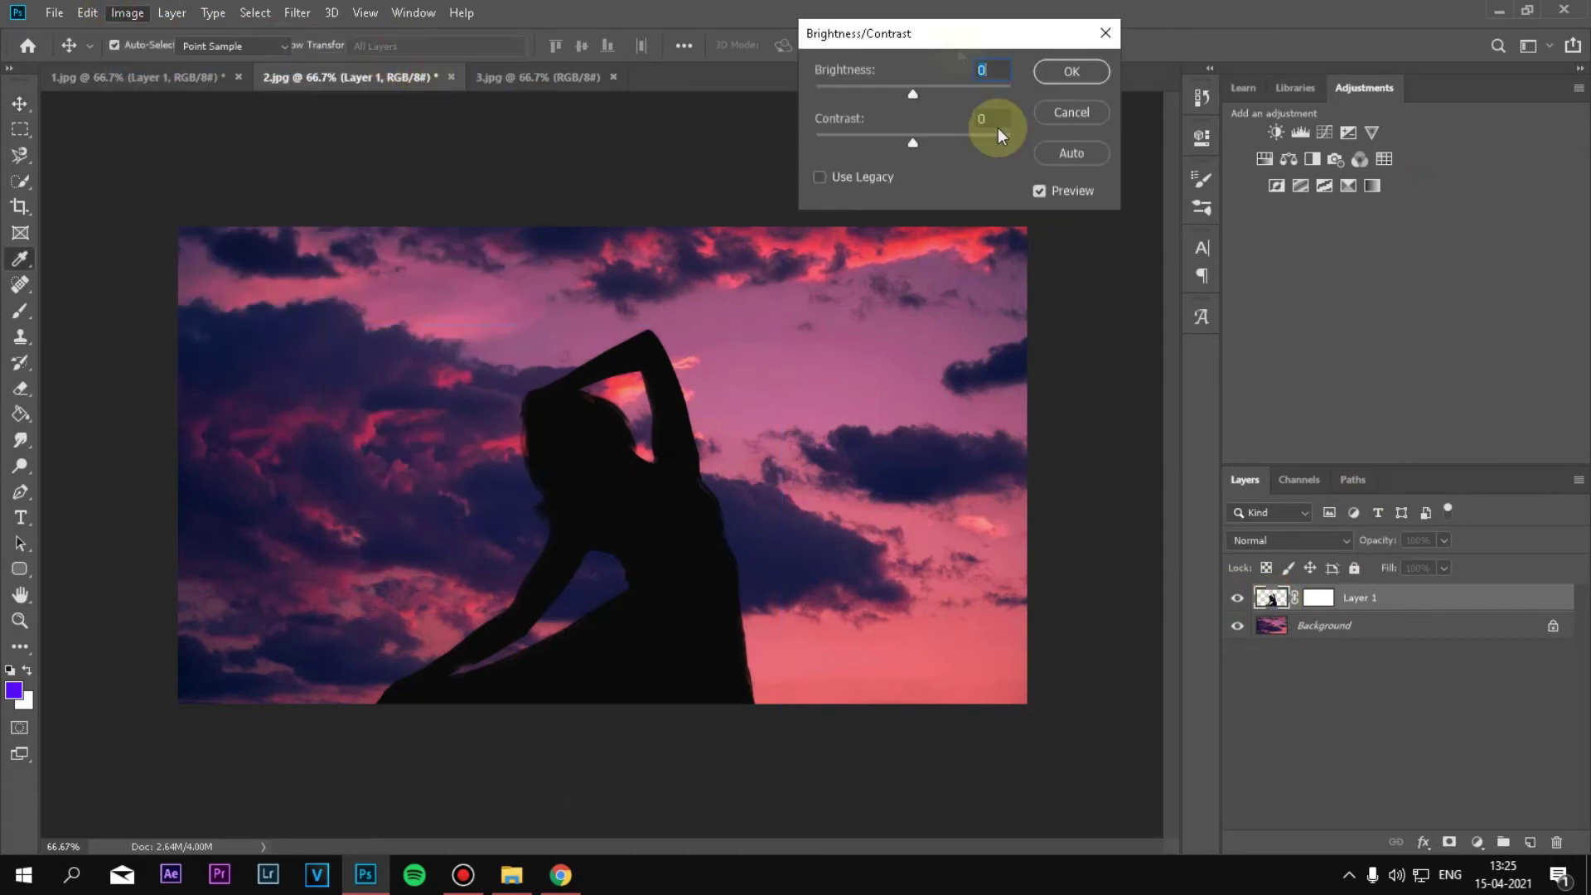
drag(953, 28, 1250, 101)
drag(1210, 210, 1253, 212)
drag(1209, 161, 1180, 171)
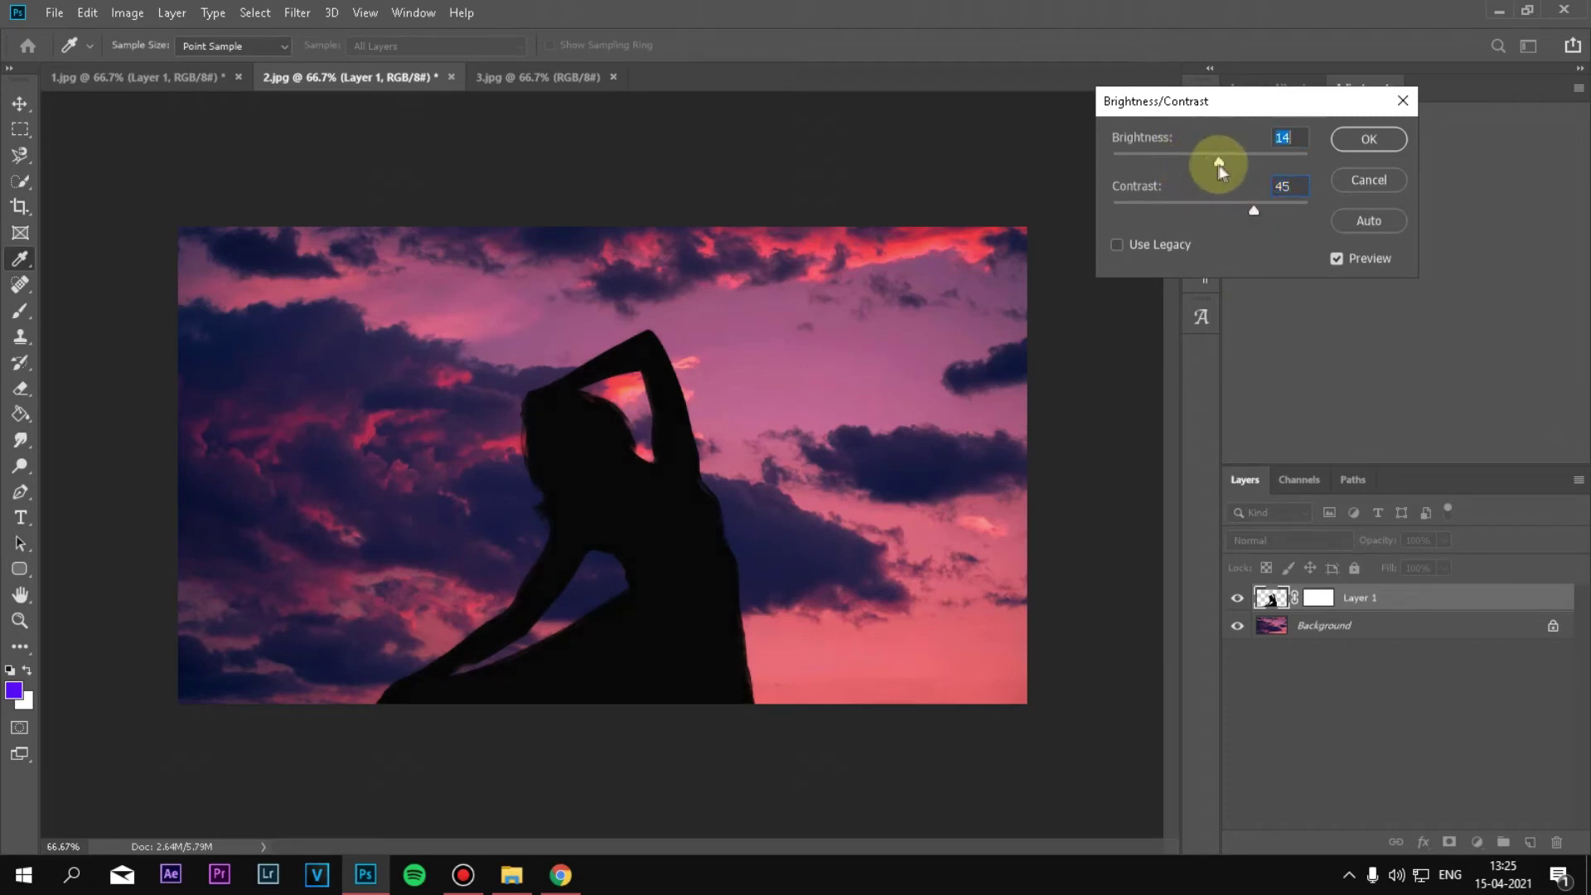
drag(1178, 168, 1216, 172)
drag(1271, 222, 1272, 217)
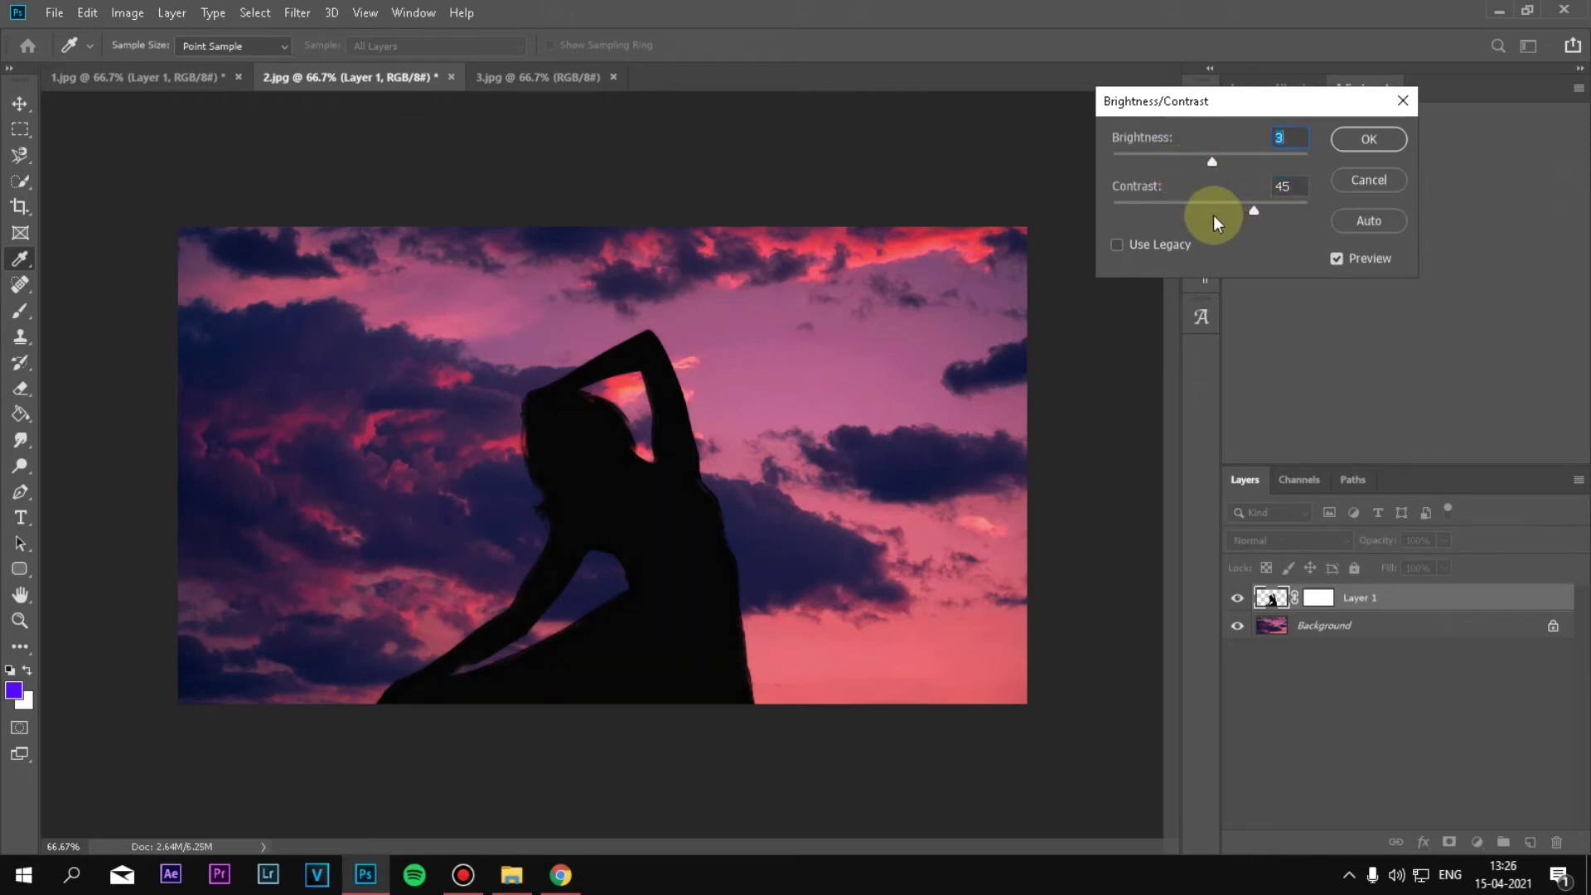
drag(1203, 207, 1231, 214)
click(1368, 139)
key(v)
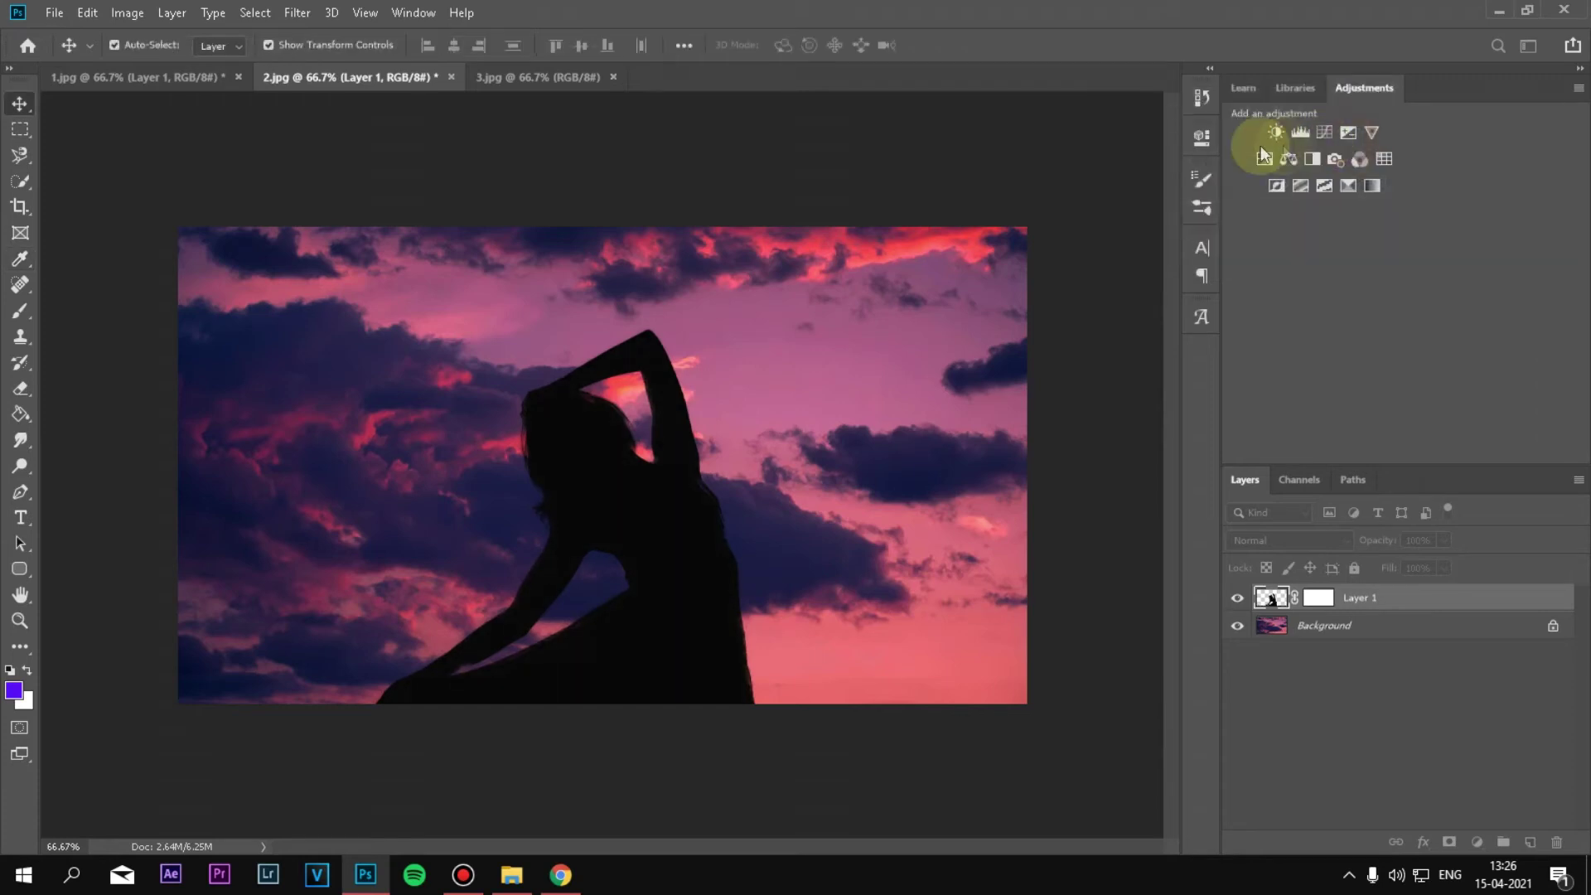
- Darken the silhouette with Exposure -0.61 and Gamma 0.81
click(128, 12)
mouse_move(157, 65)
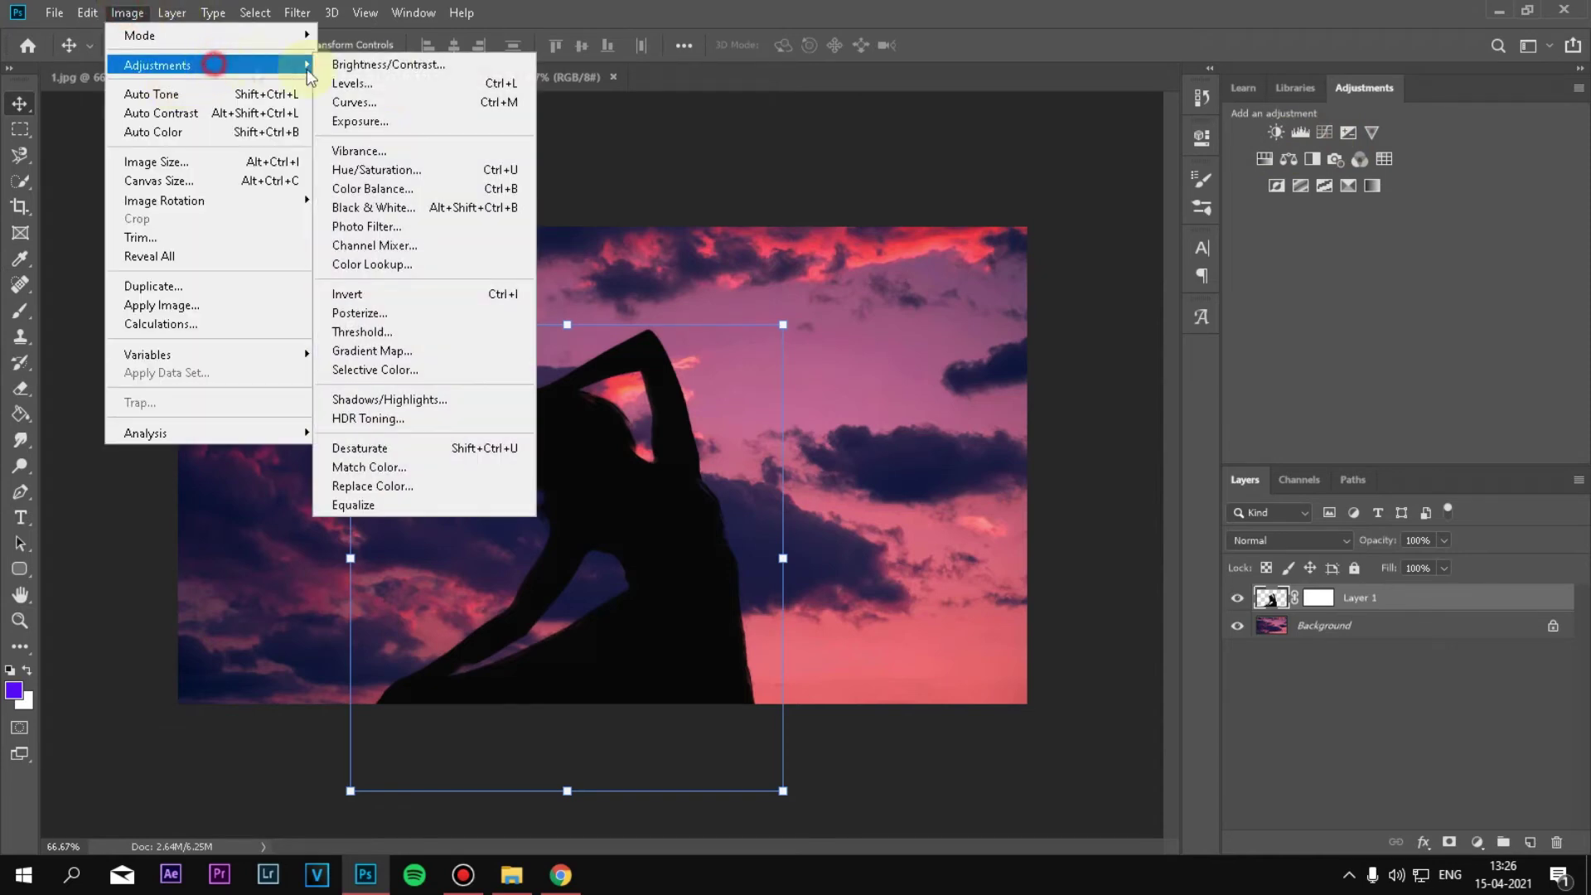
click(389, 124)
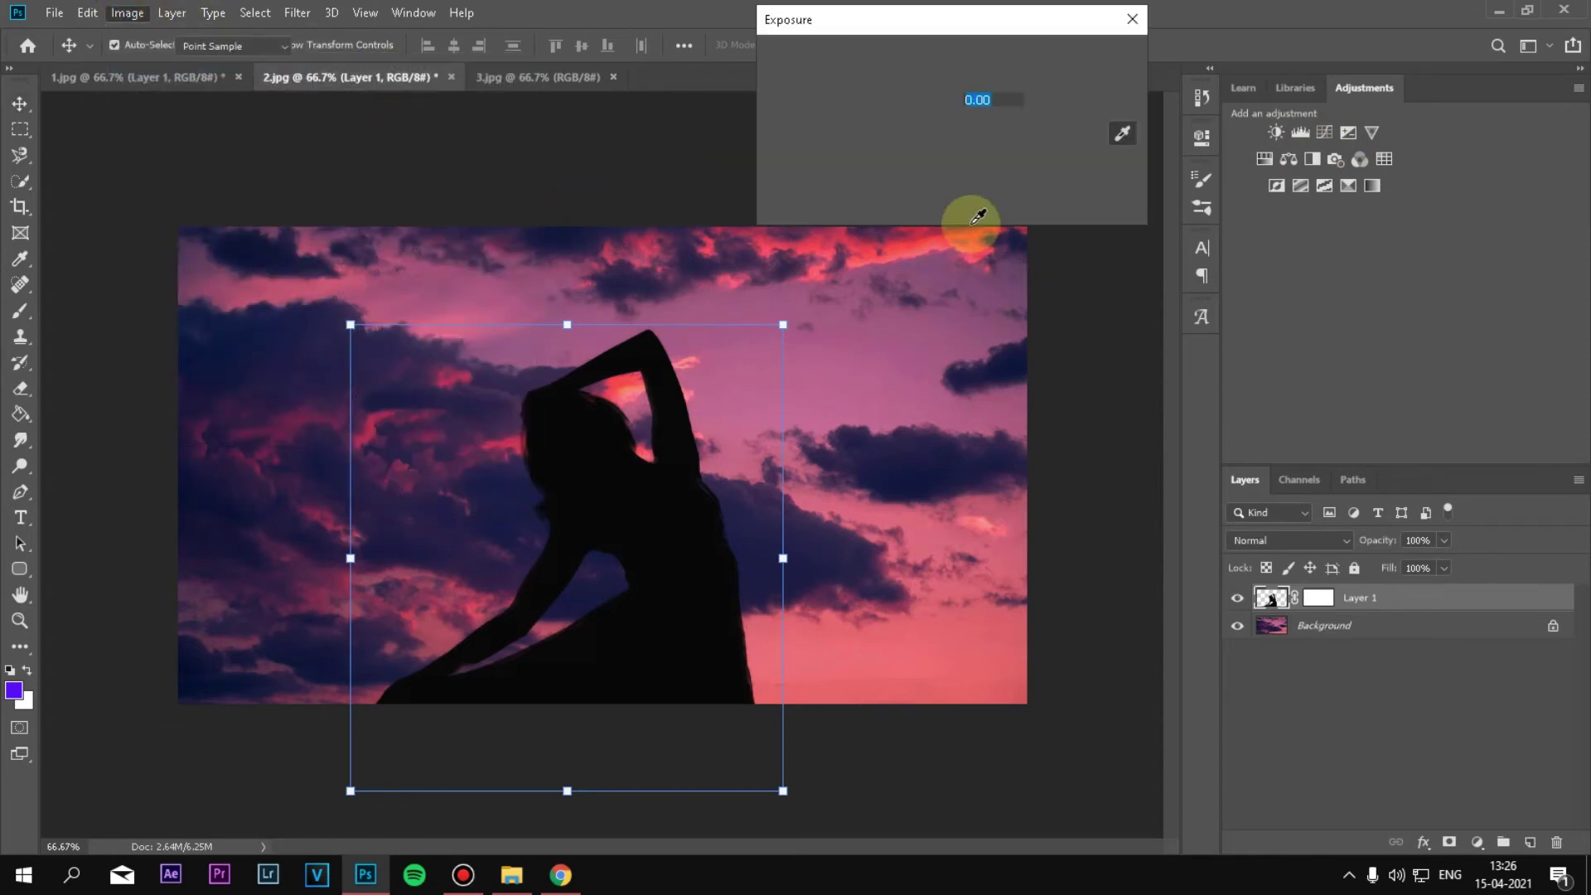
drag(900, 209, 922, 218)
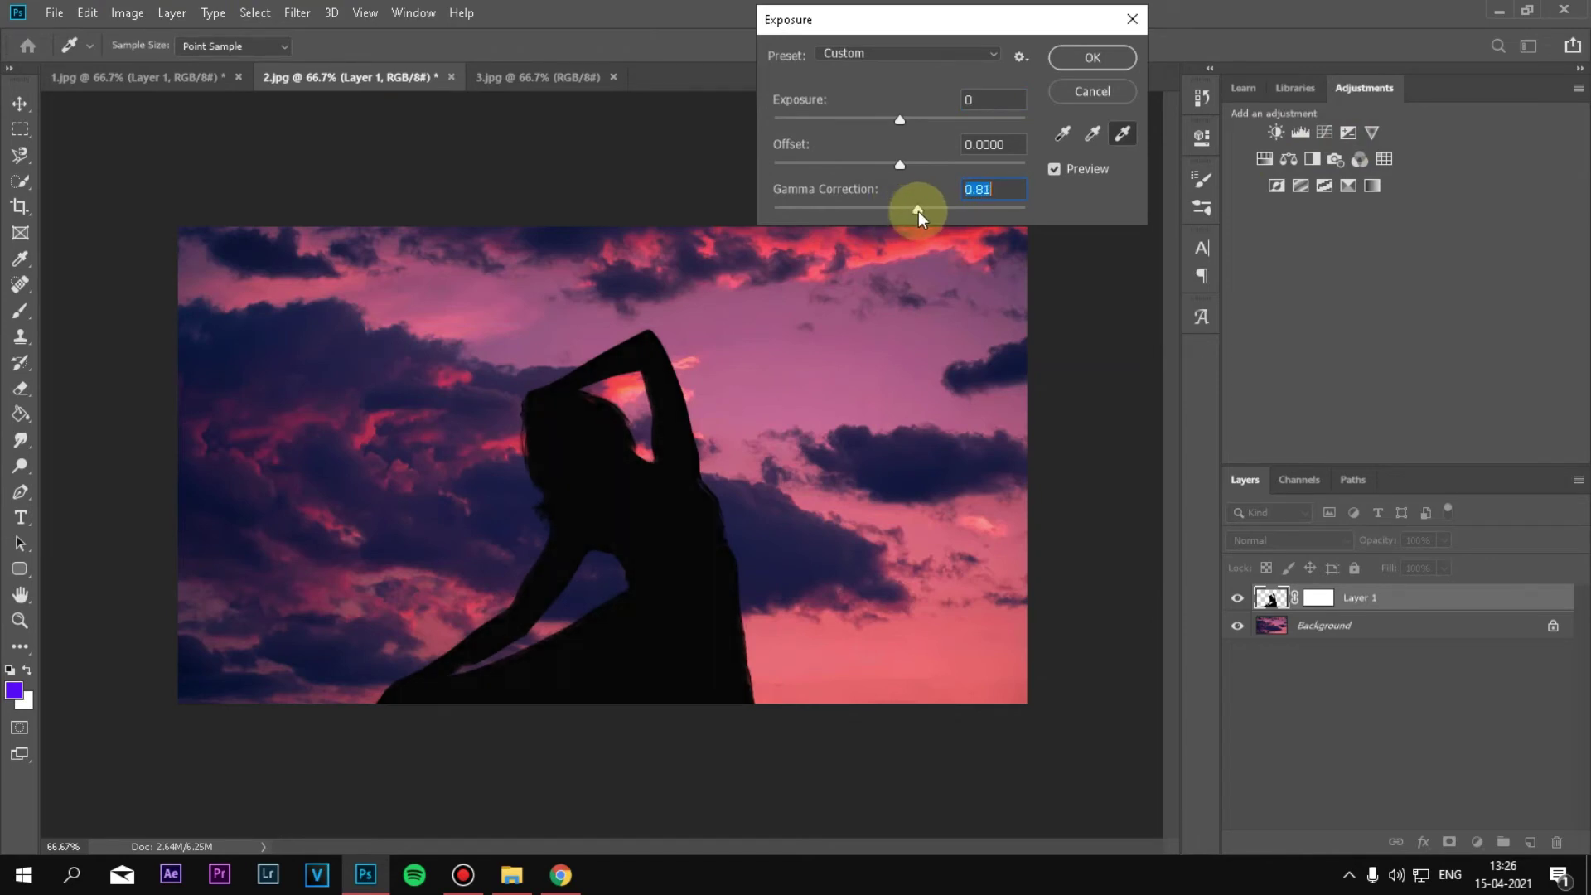
click(895, 129)
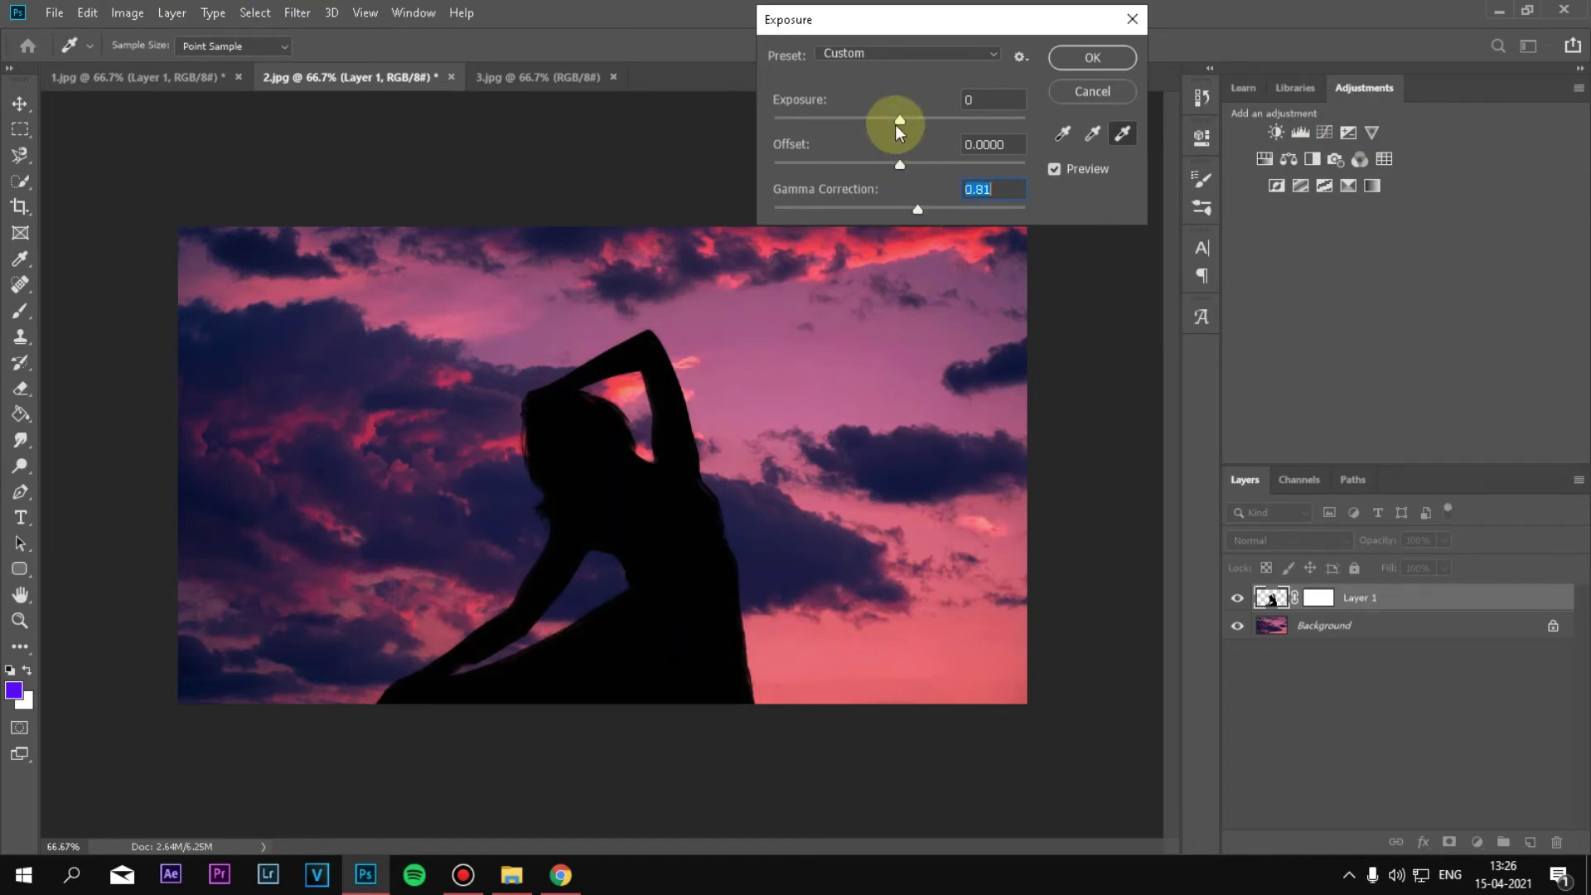
drag(913, 121, 889, 121)
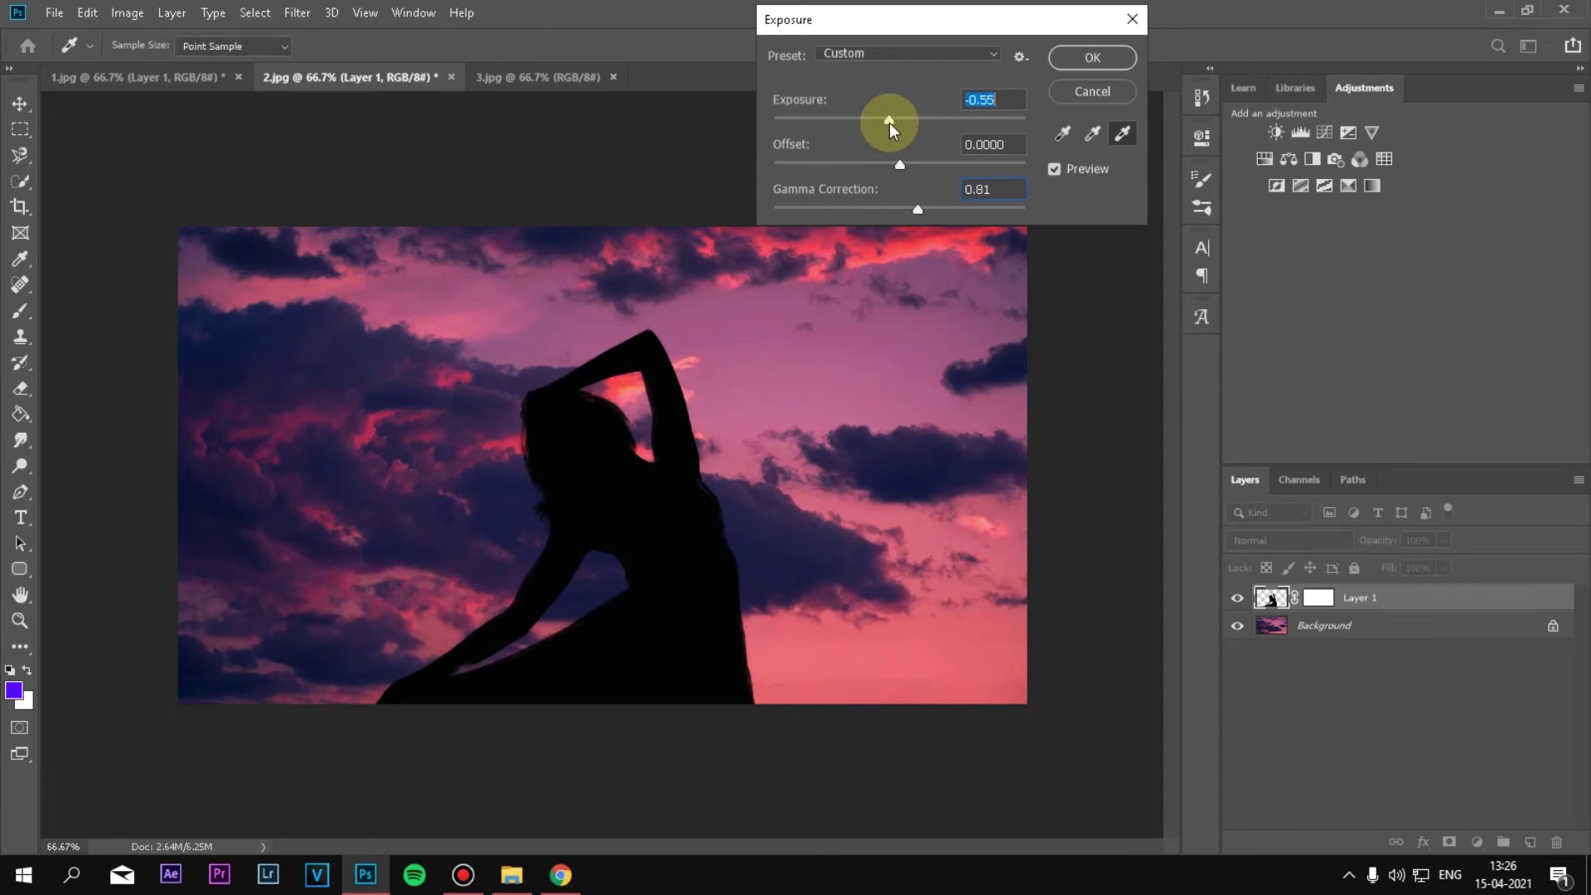
click(1022, 100)
click(1092, 58)
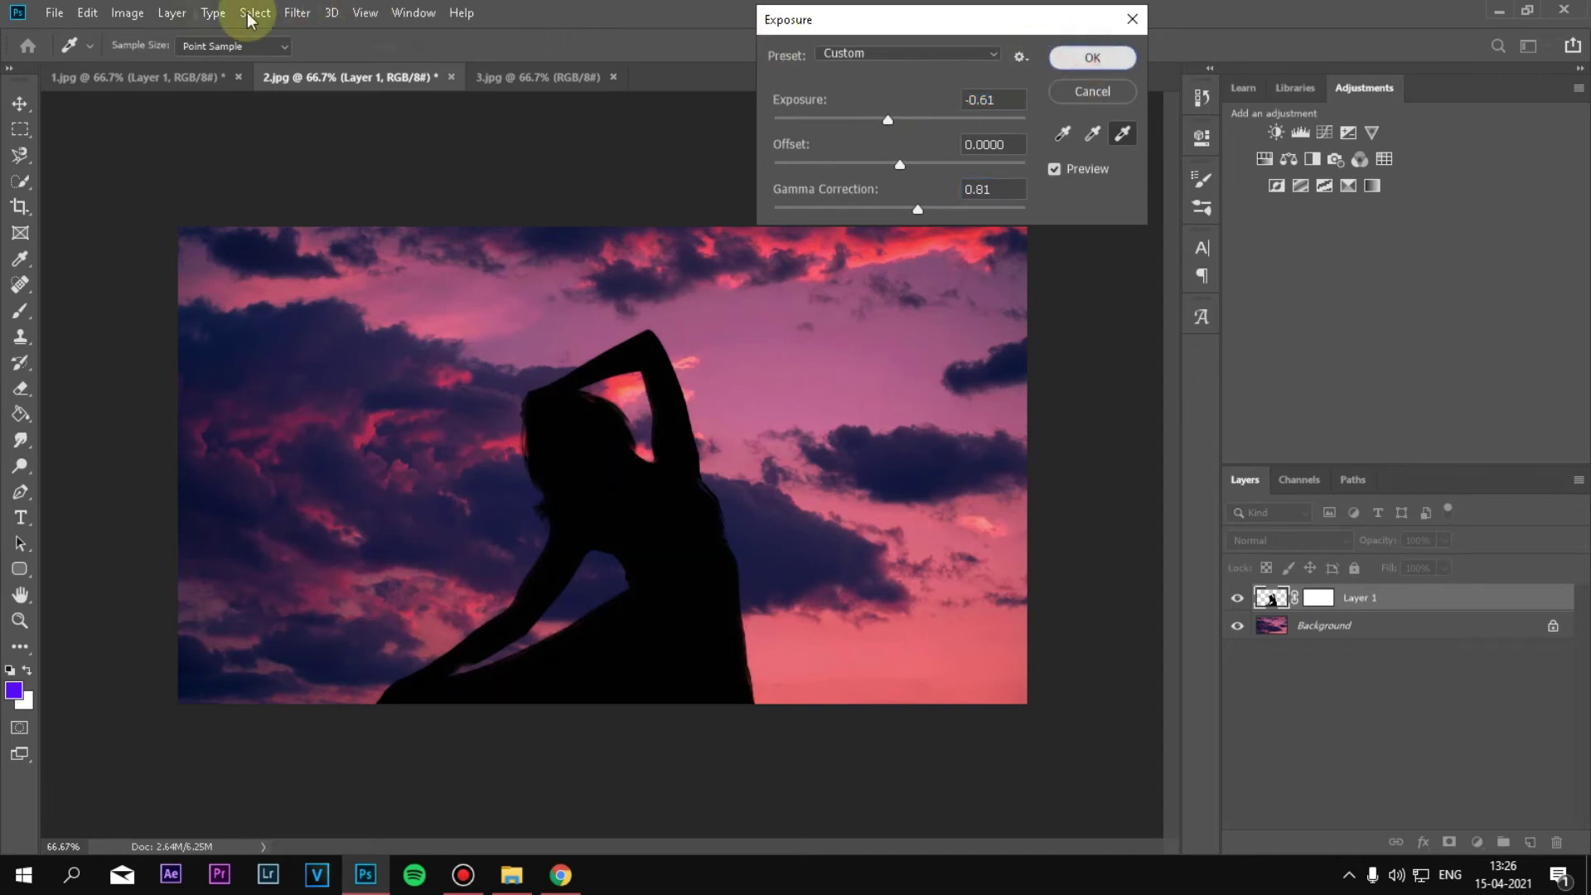
key(v)
- Open Curves and close it without changing the image
click(127, 13)
mouse_move(158, 65)
click(406, 103)
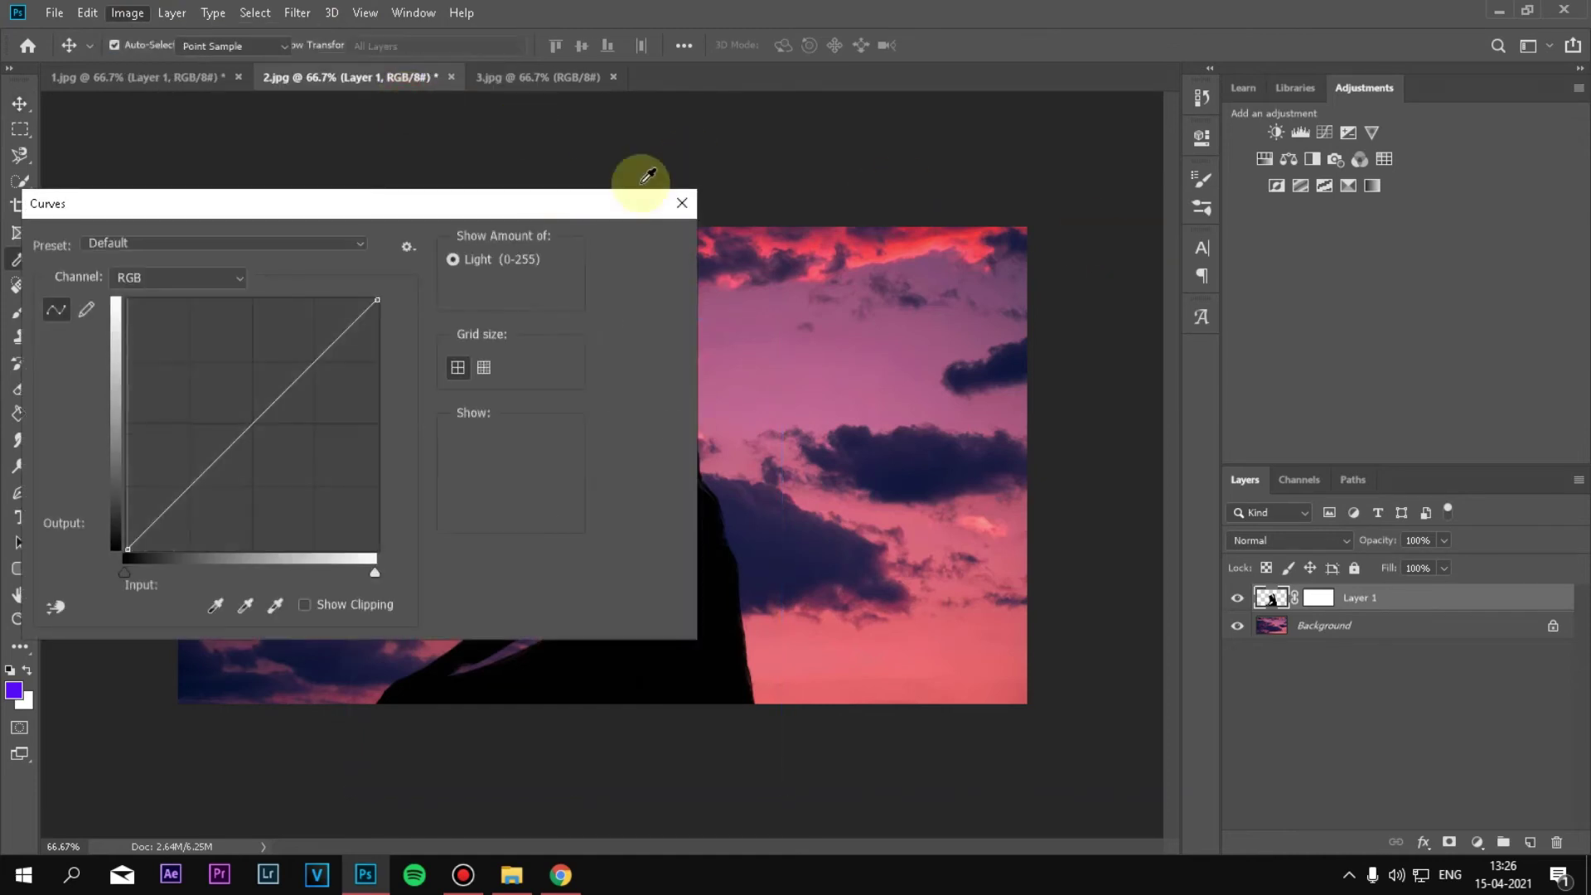
drag(432, 209, 793, 207)
drag(1069, 149, 1326, 116)
click(1331, 163)
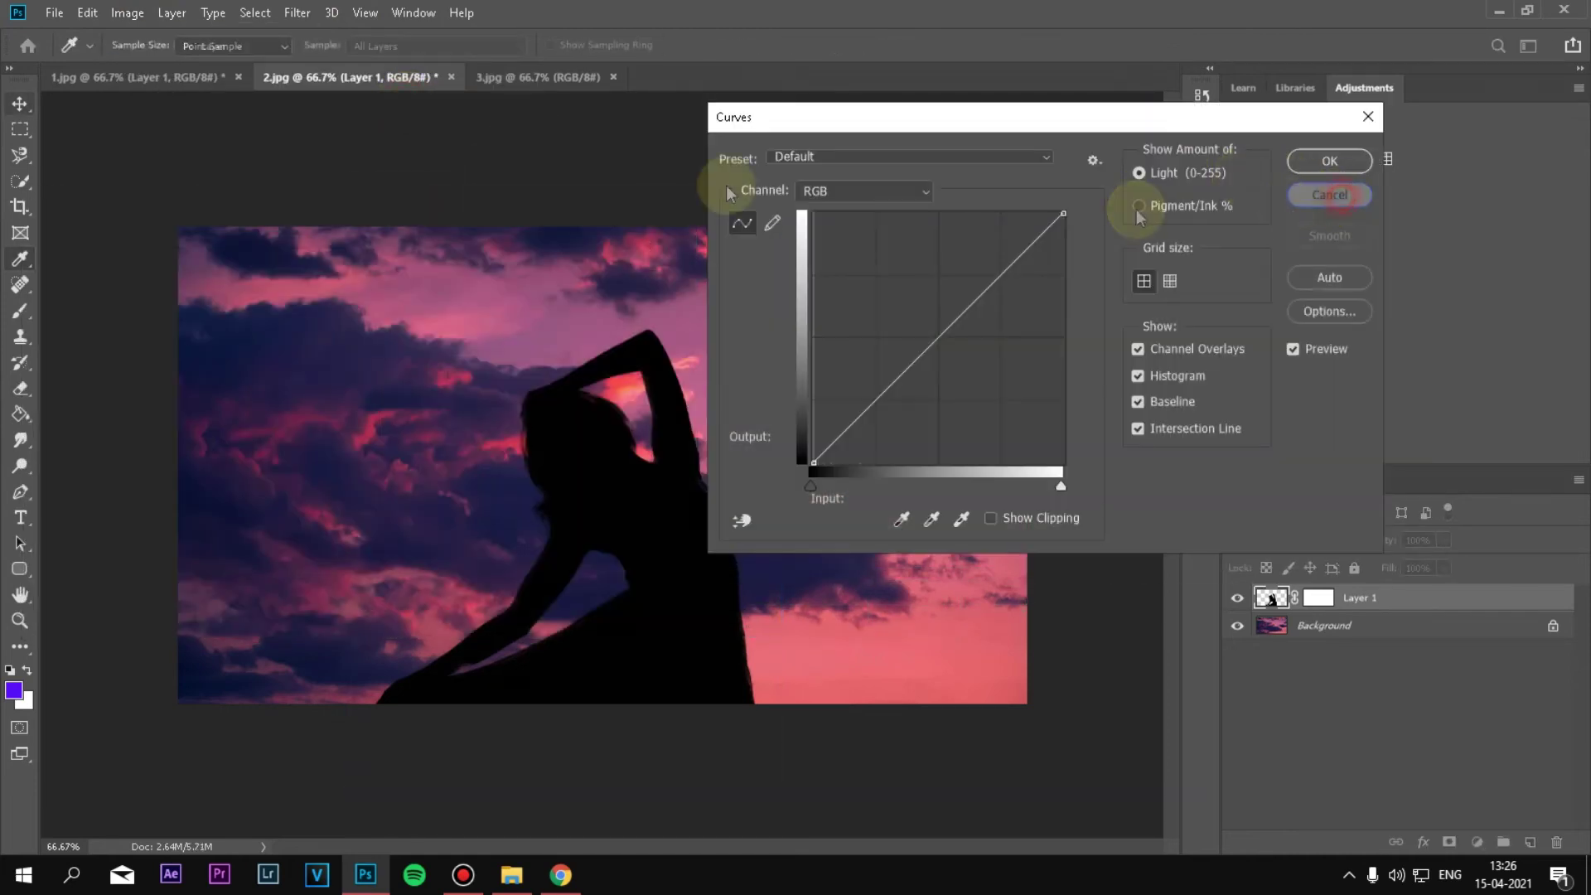
- Apply Vibrance -36 and Saturation -5, merge the layers, and view 3.jpg
click(129, 12)
mouse_move(158, 64)
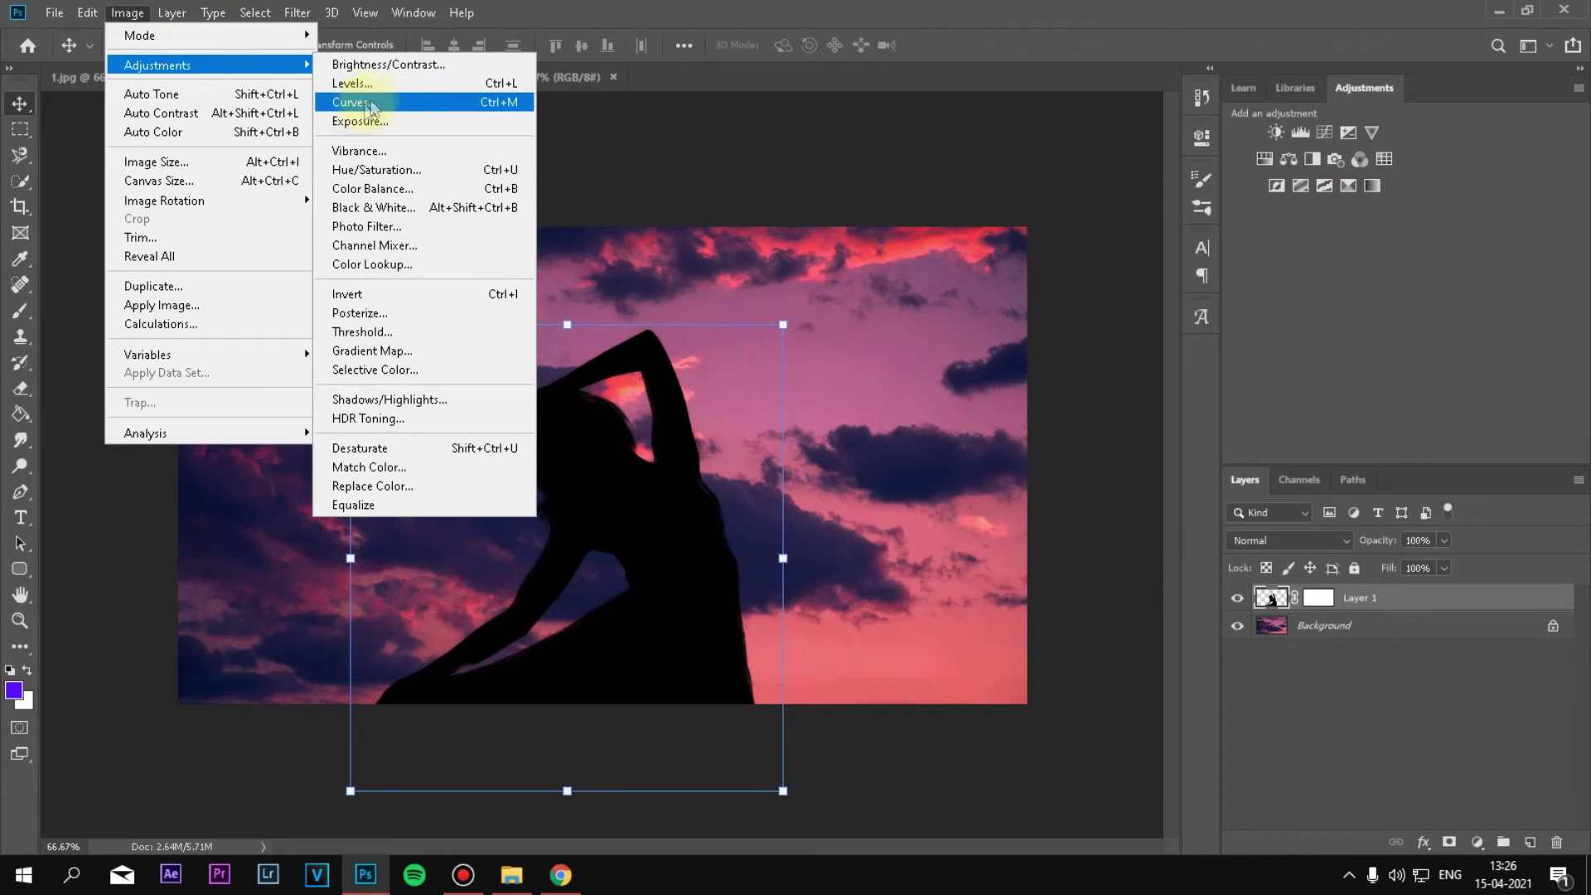
click(396, 137)
drag(315, 238, 1281, 72)
mouse_move(1205, 201)
mouse_down()
mouse_move(1247, 203)
mouse_move(1158, 202)
mouse_move(1199, 205)
mouse_up()
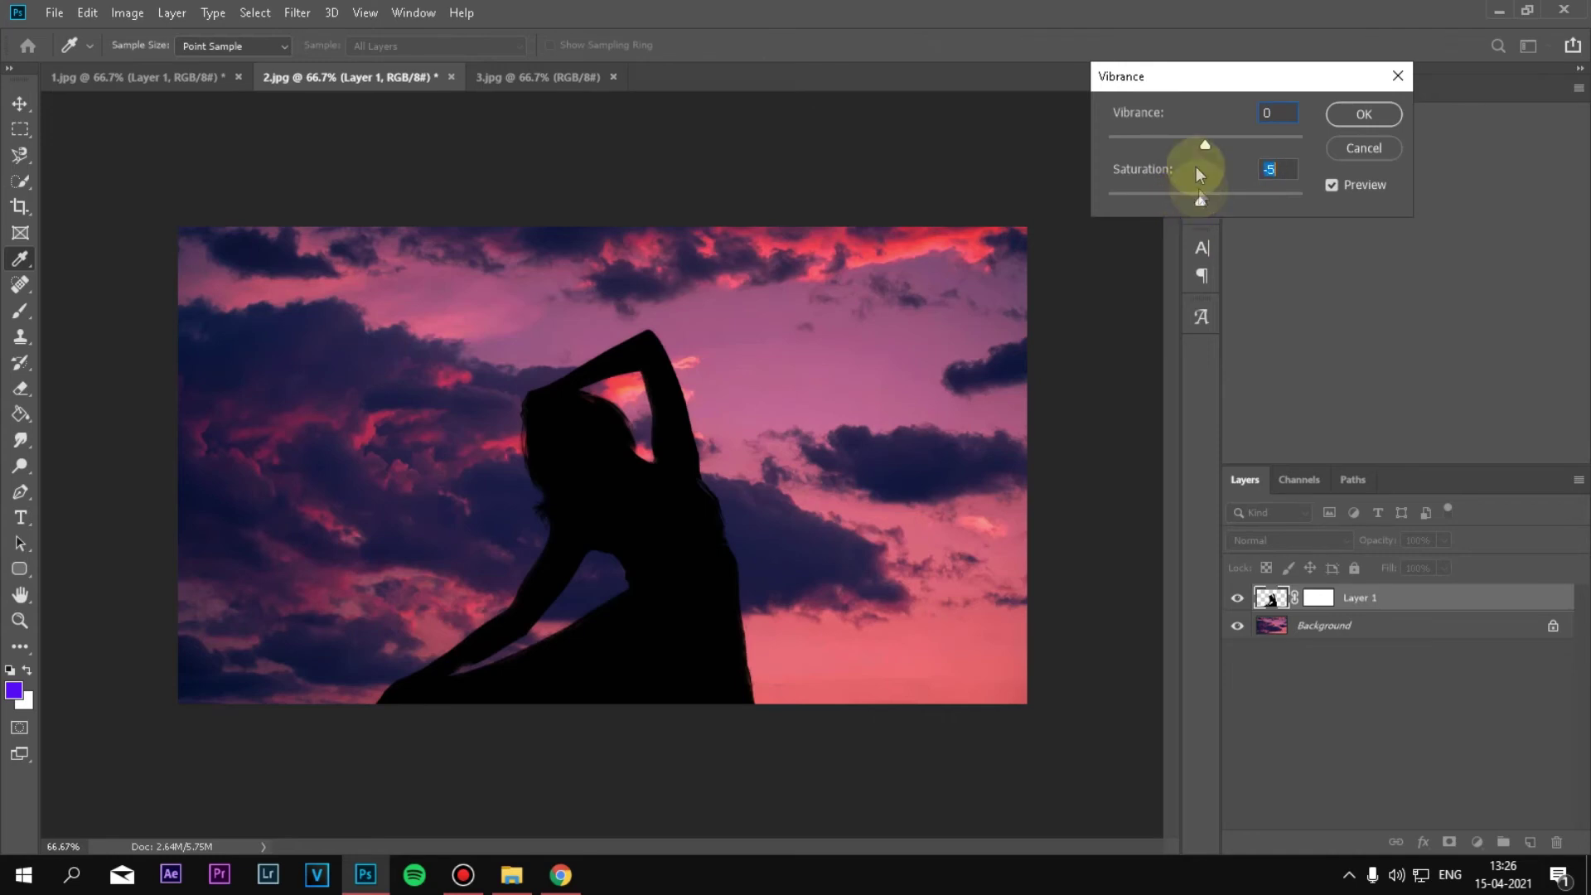
drag(1217, 146, 1222, 153)
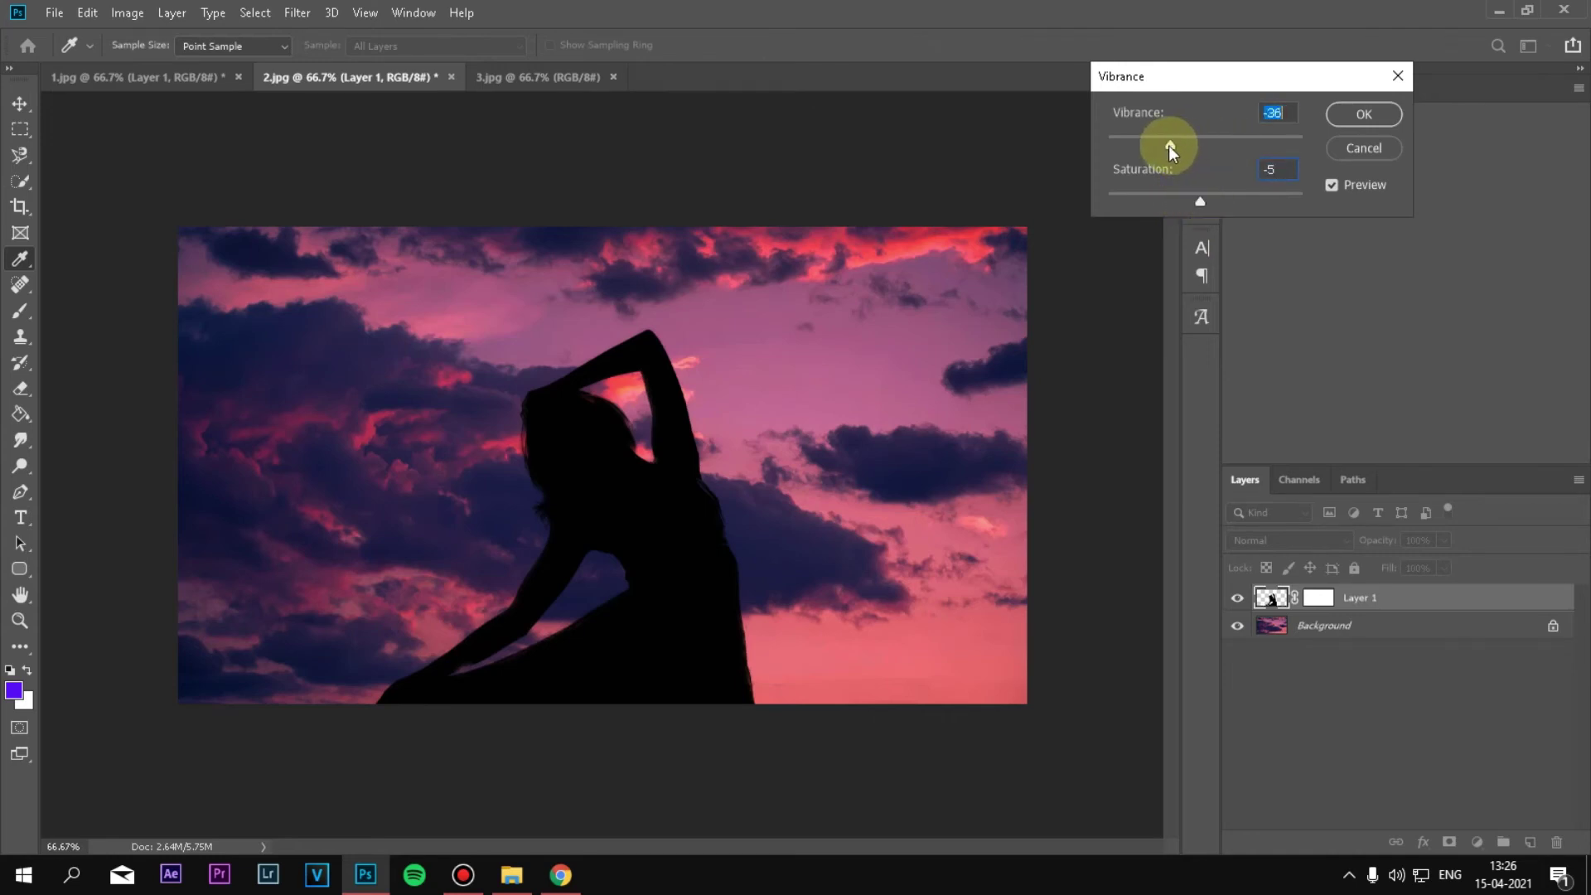
click(1338, 114)
key(v)
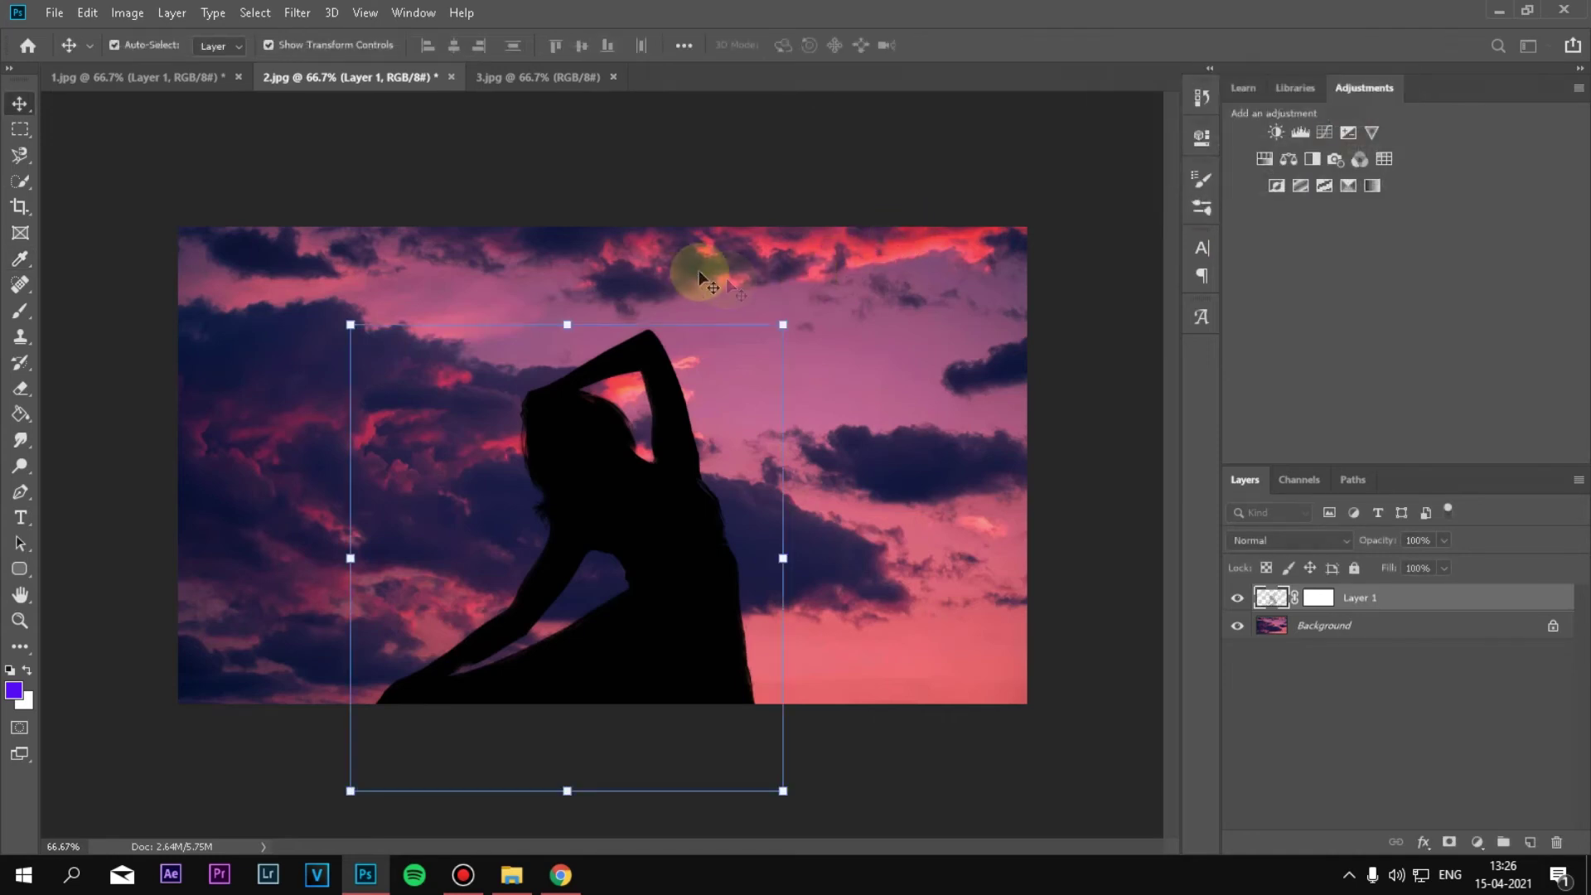
key(ctrl+e)
click(530, 77)
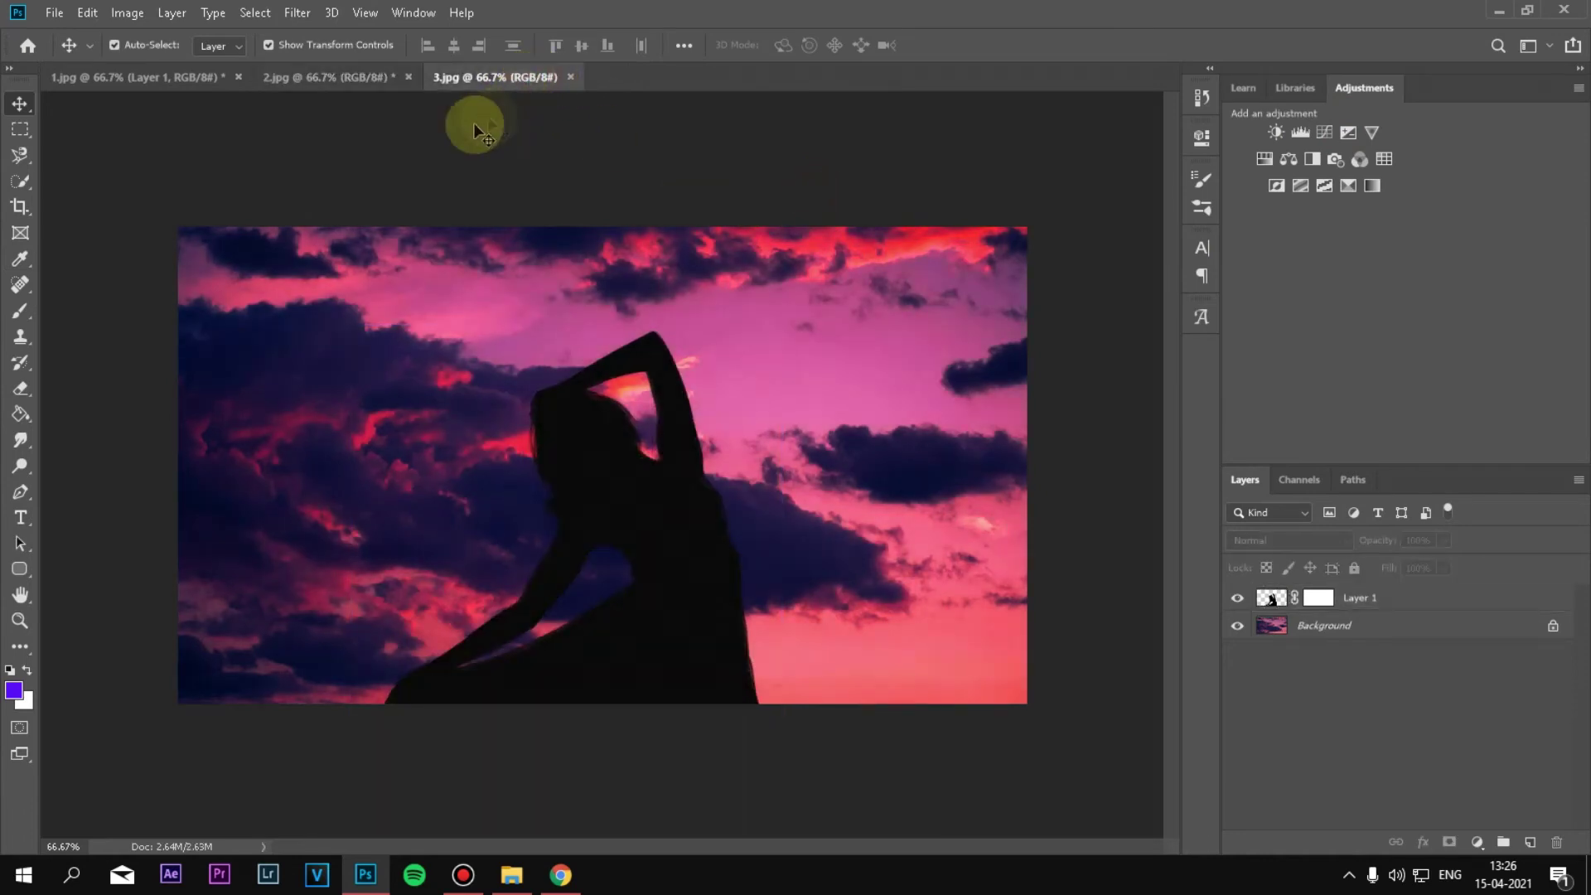
- In 2.jpg, give the Background sky Hue/Saturation +21 saturation and -11 lightness
click(345, 77)
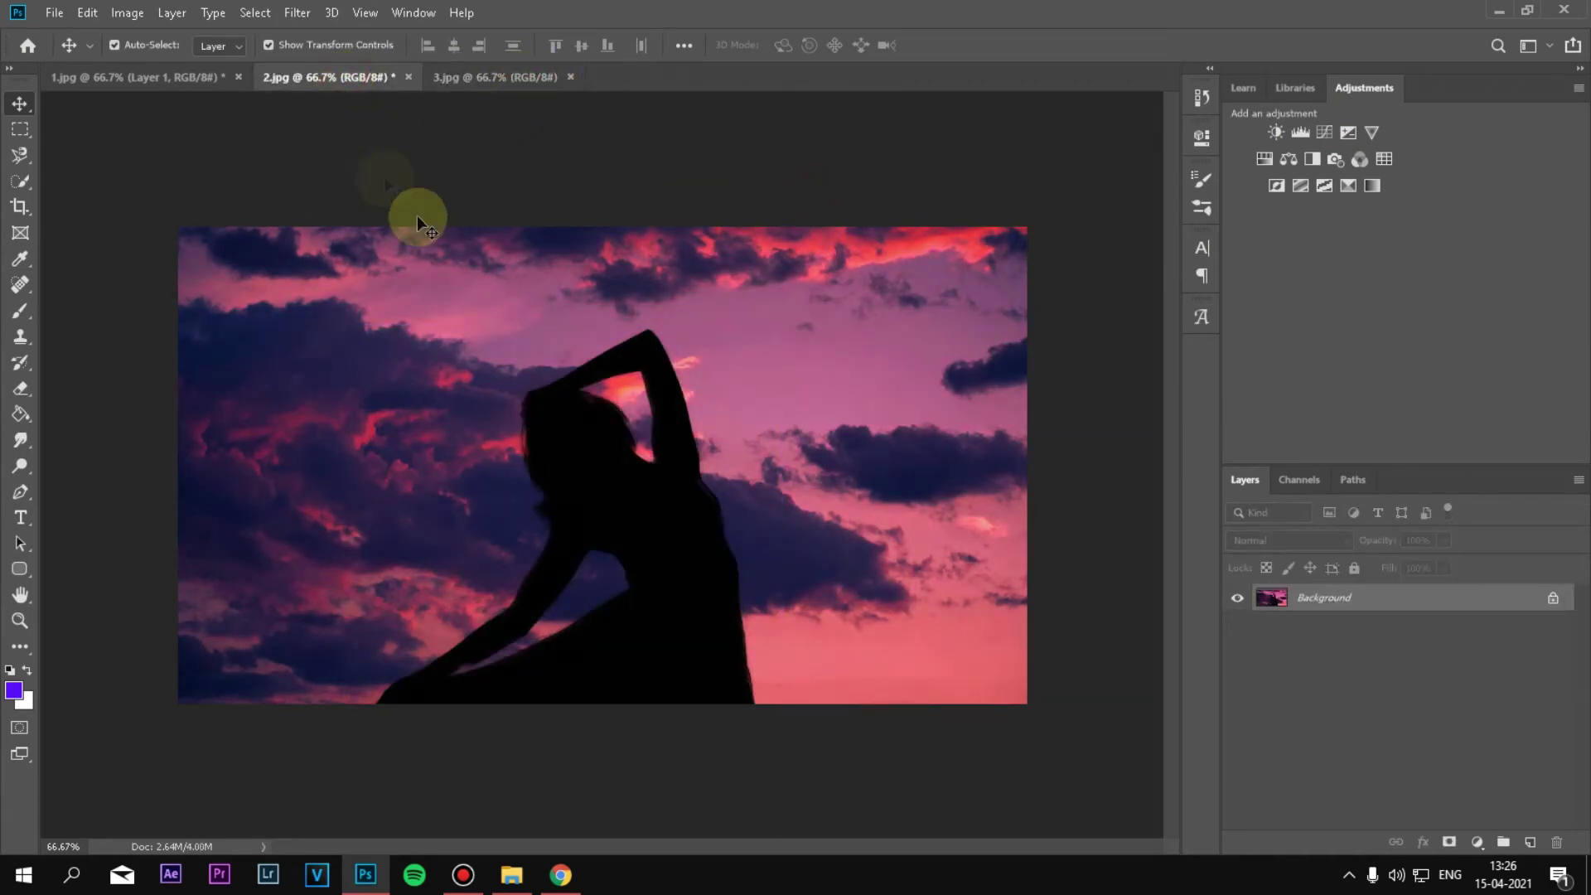
click(127, 12)
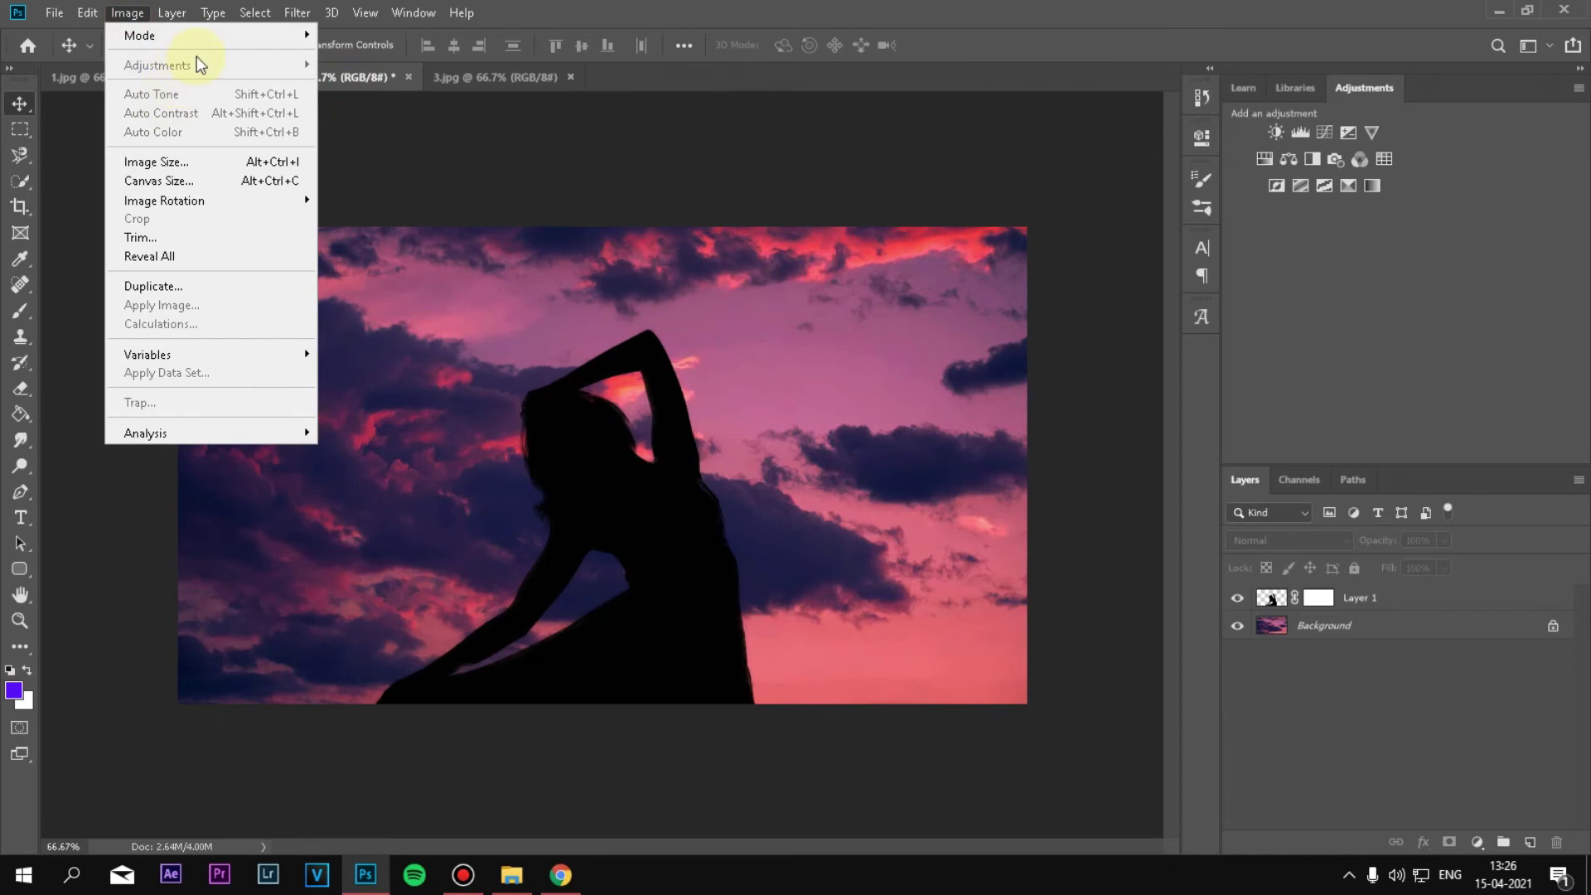
click(1317, 626)
click(127, 13)
mouse_move(158, 65)
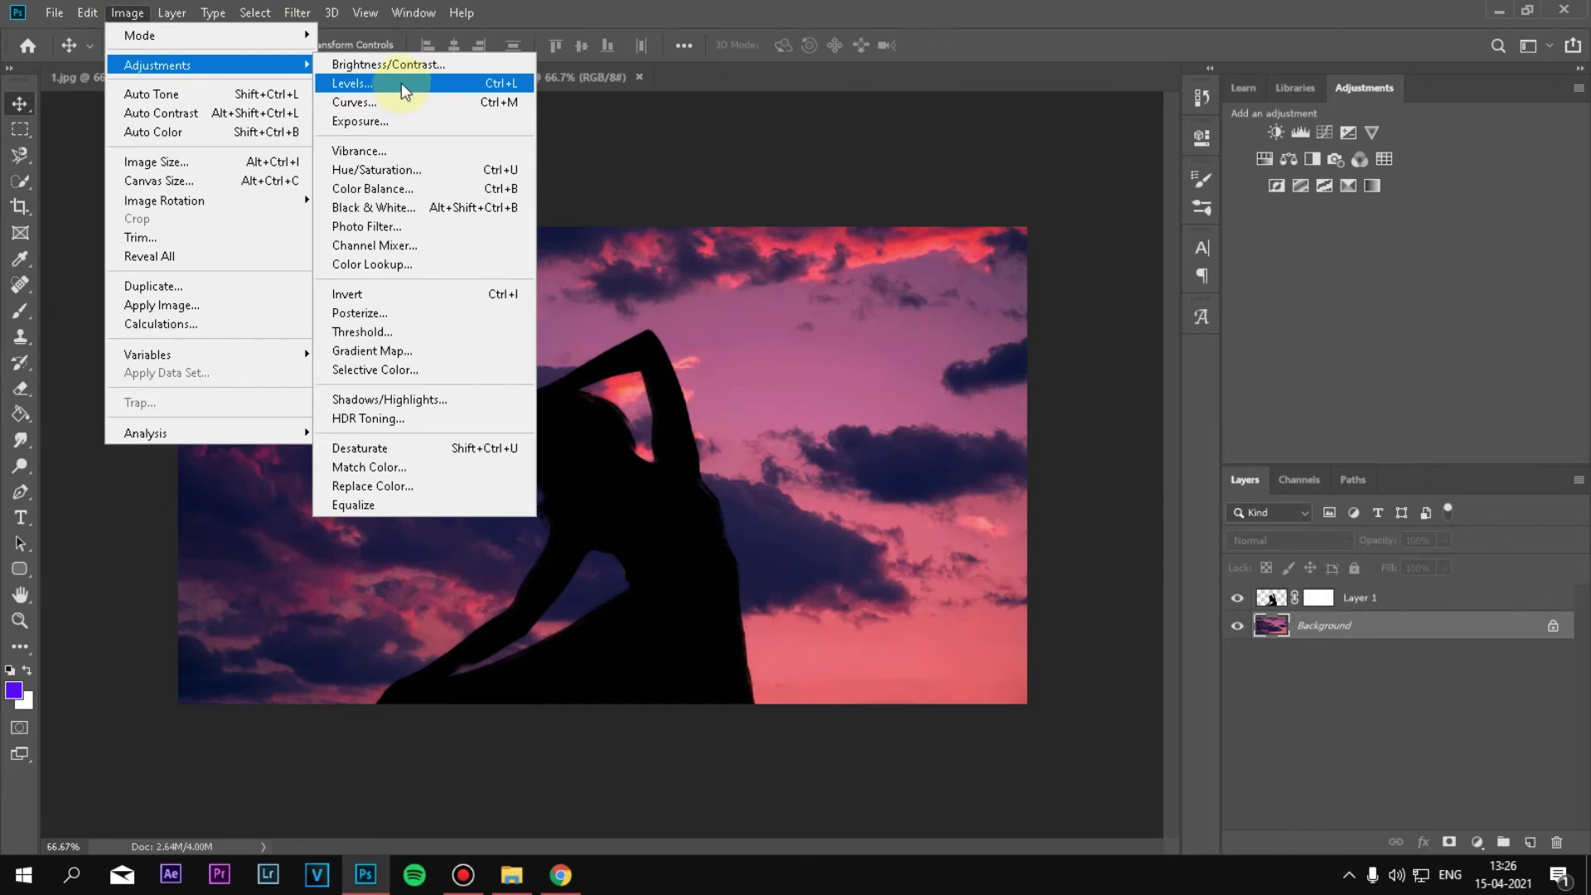
click(380, 170)
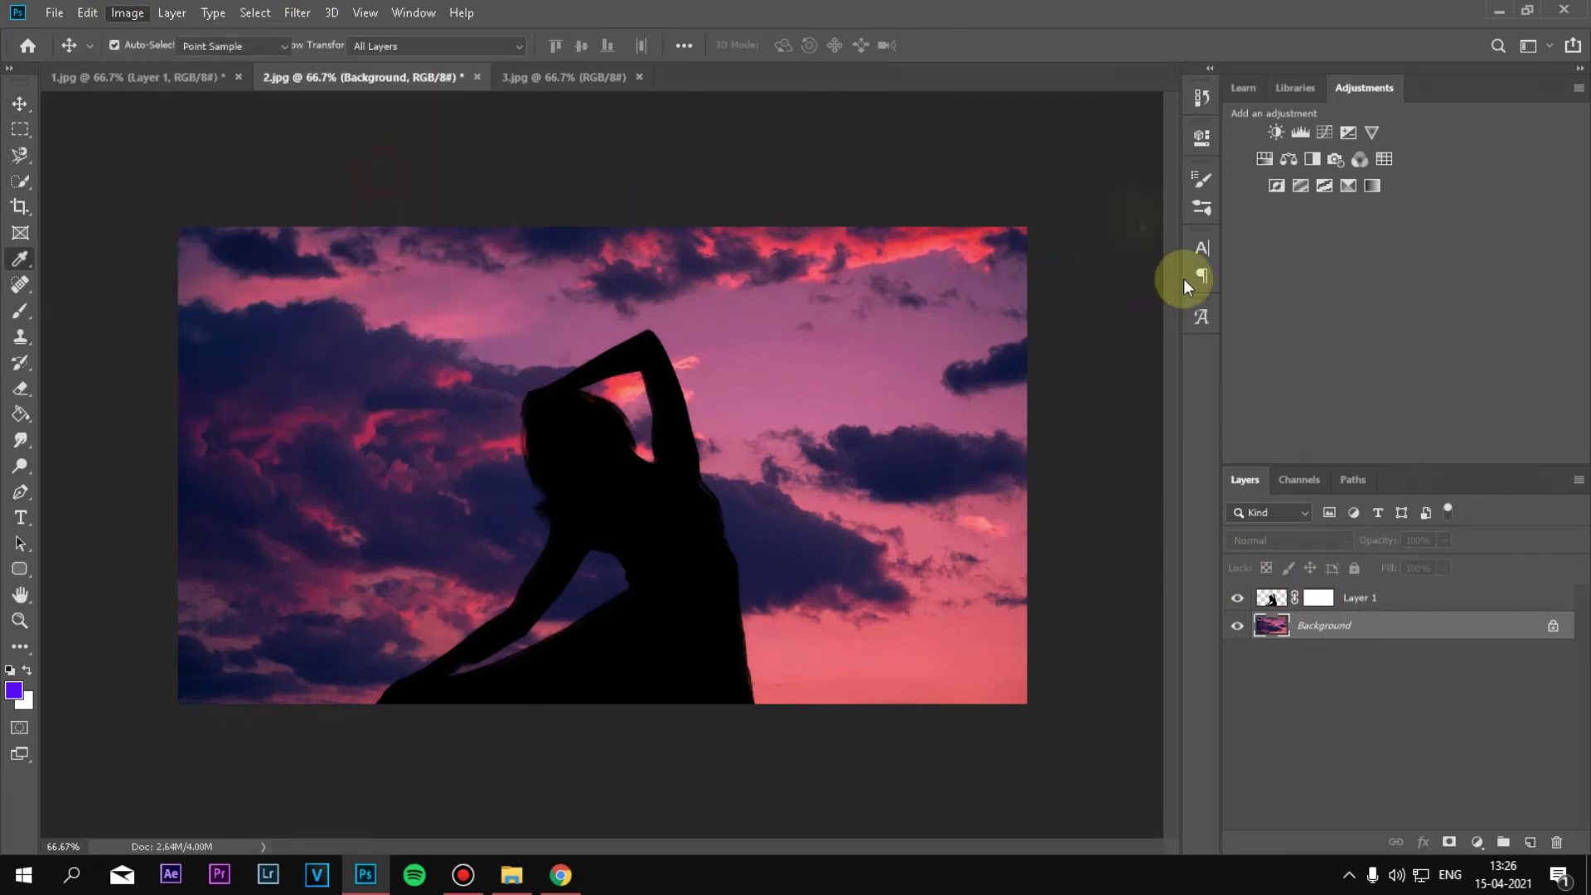
mouse_move(1233, 350)
mouse_down()
mouse_move(1280, 356)
mouse_move(1264, 366)
mouse_up()
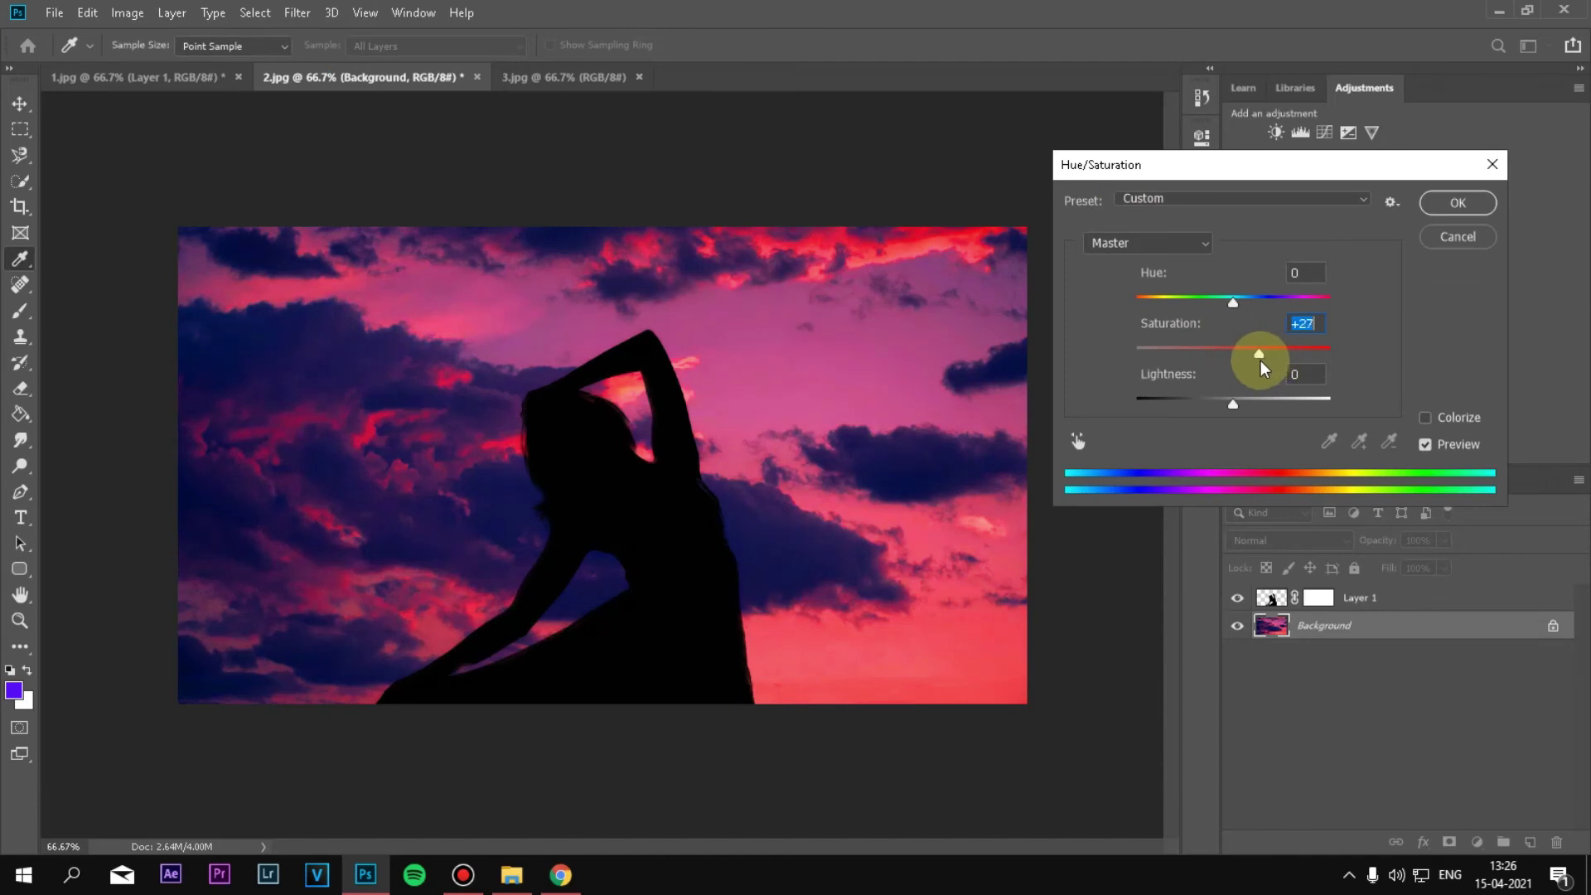
mouse_move(1256, 364)
mouse_down()
mouse_move(1246, 410)
mouse_move(1232, 407)
mouse_up()
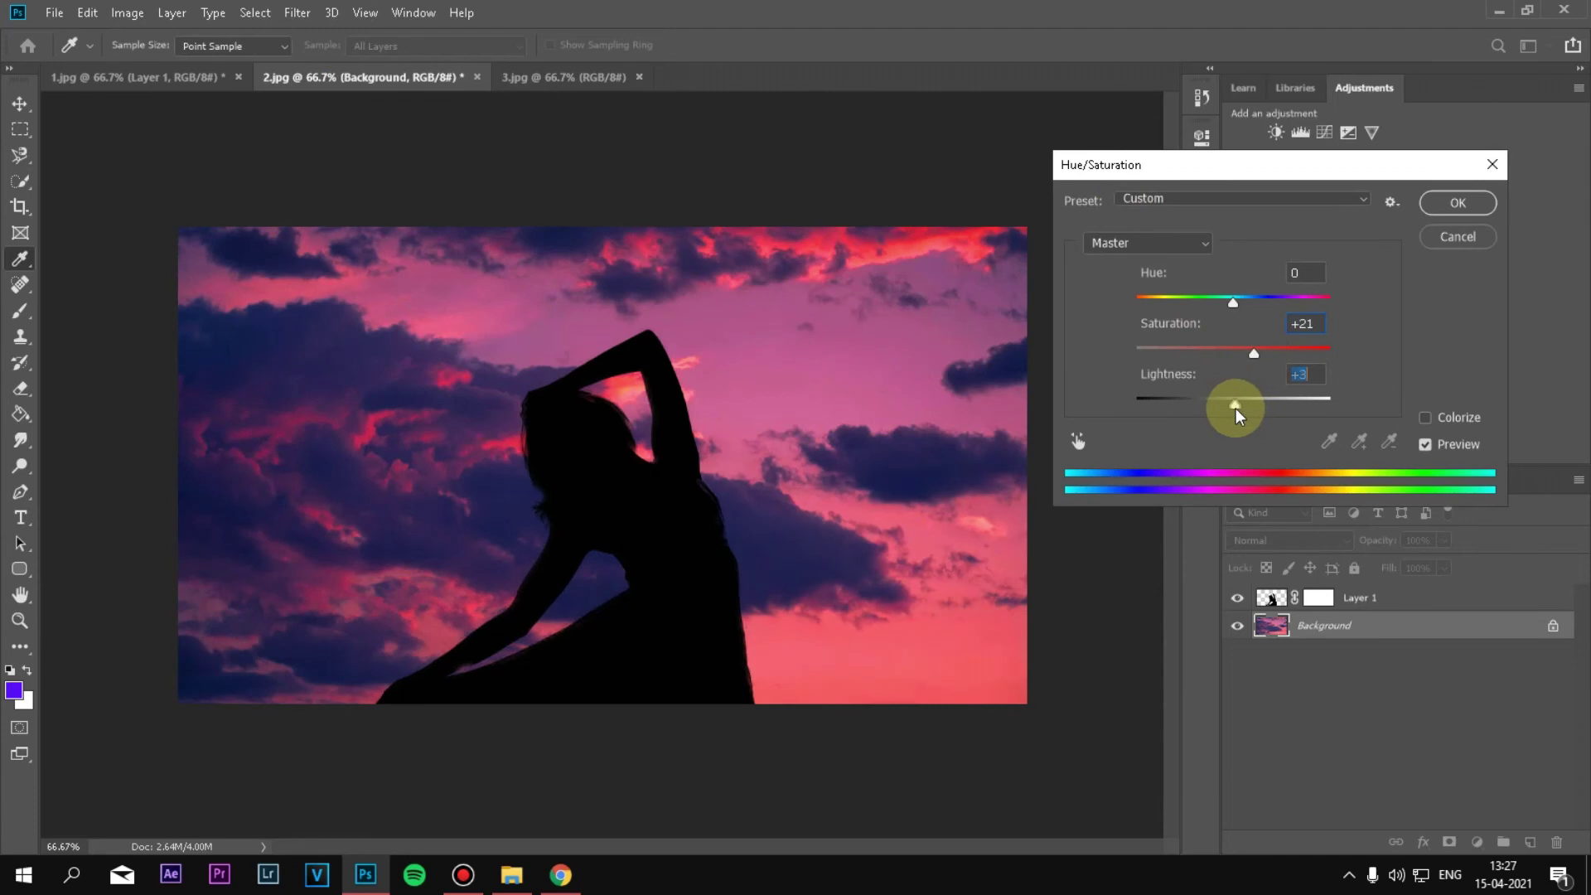
drag(1230, 414, 1221, 407)
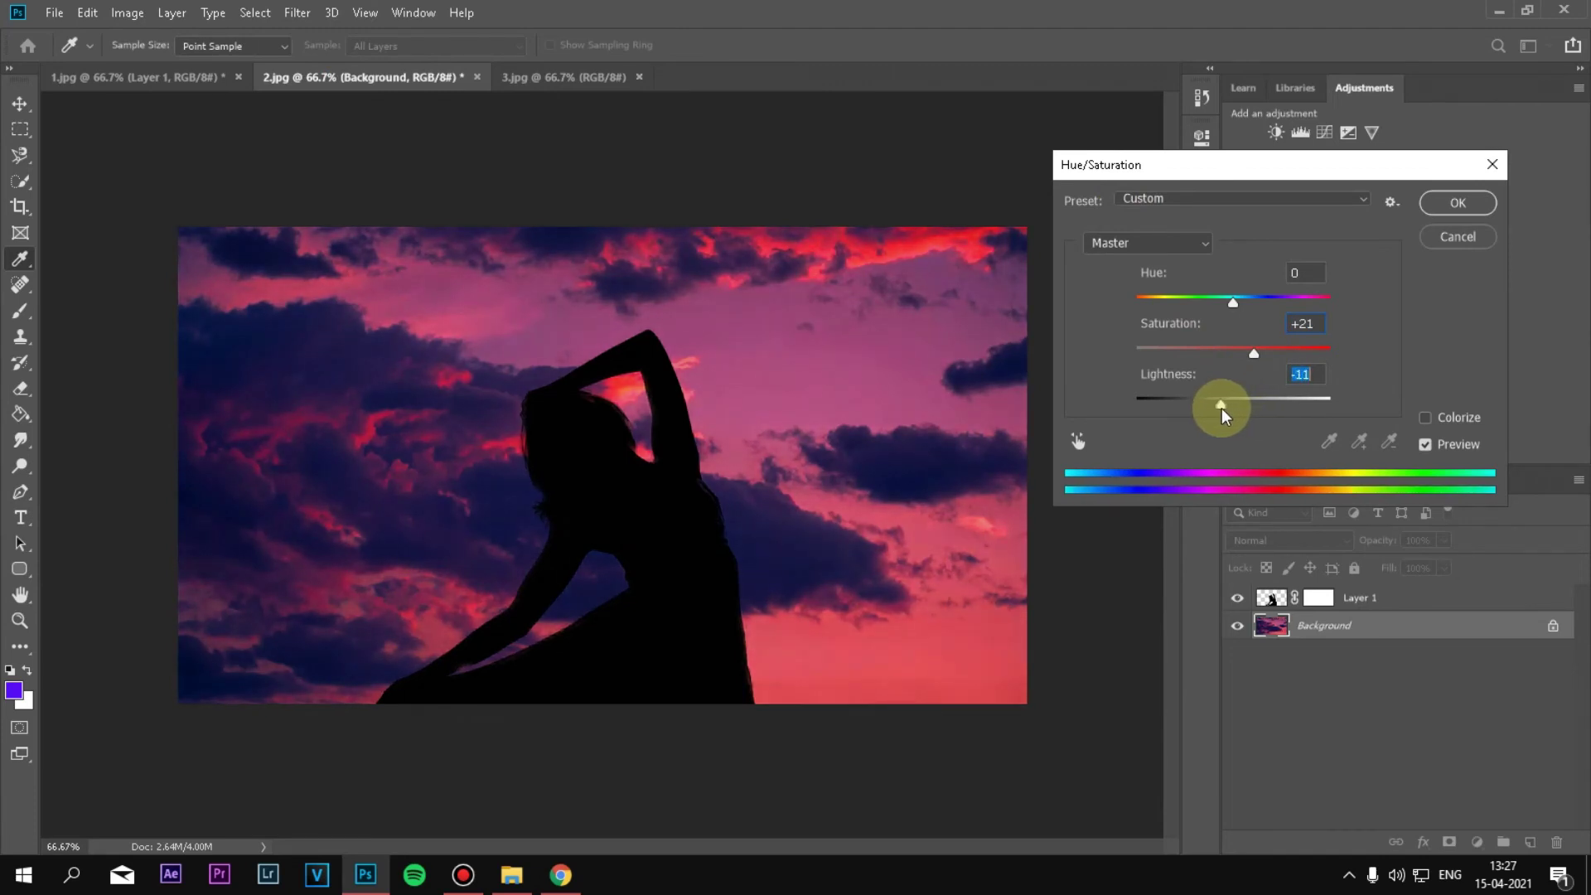
click(1465, 204)
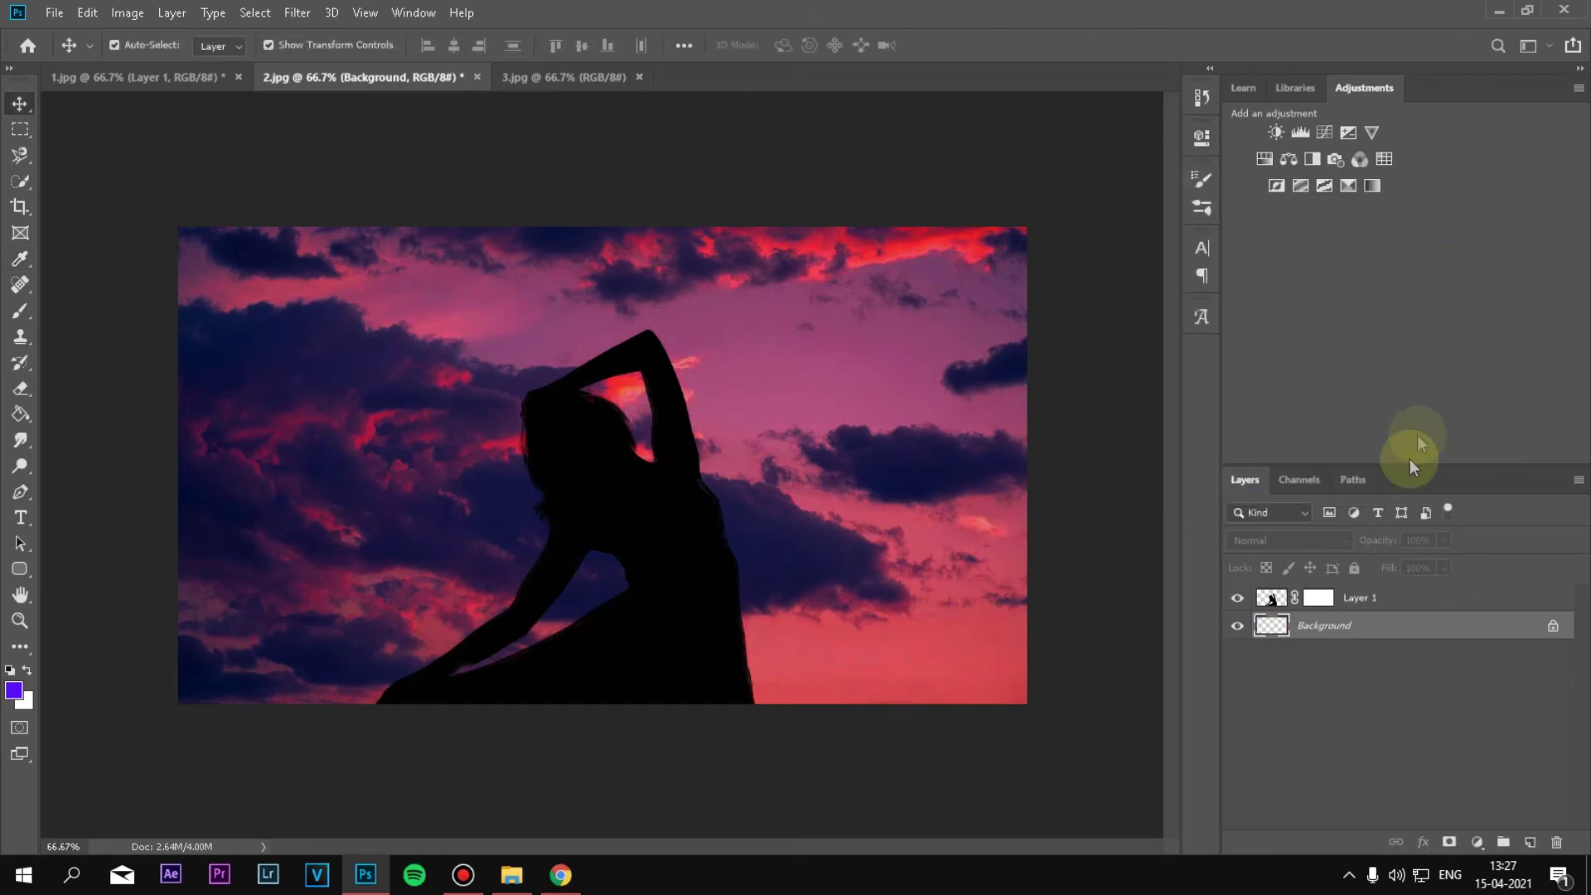
click(1318, 603)
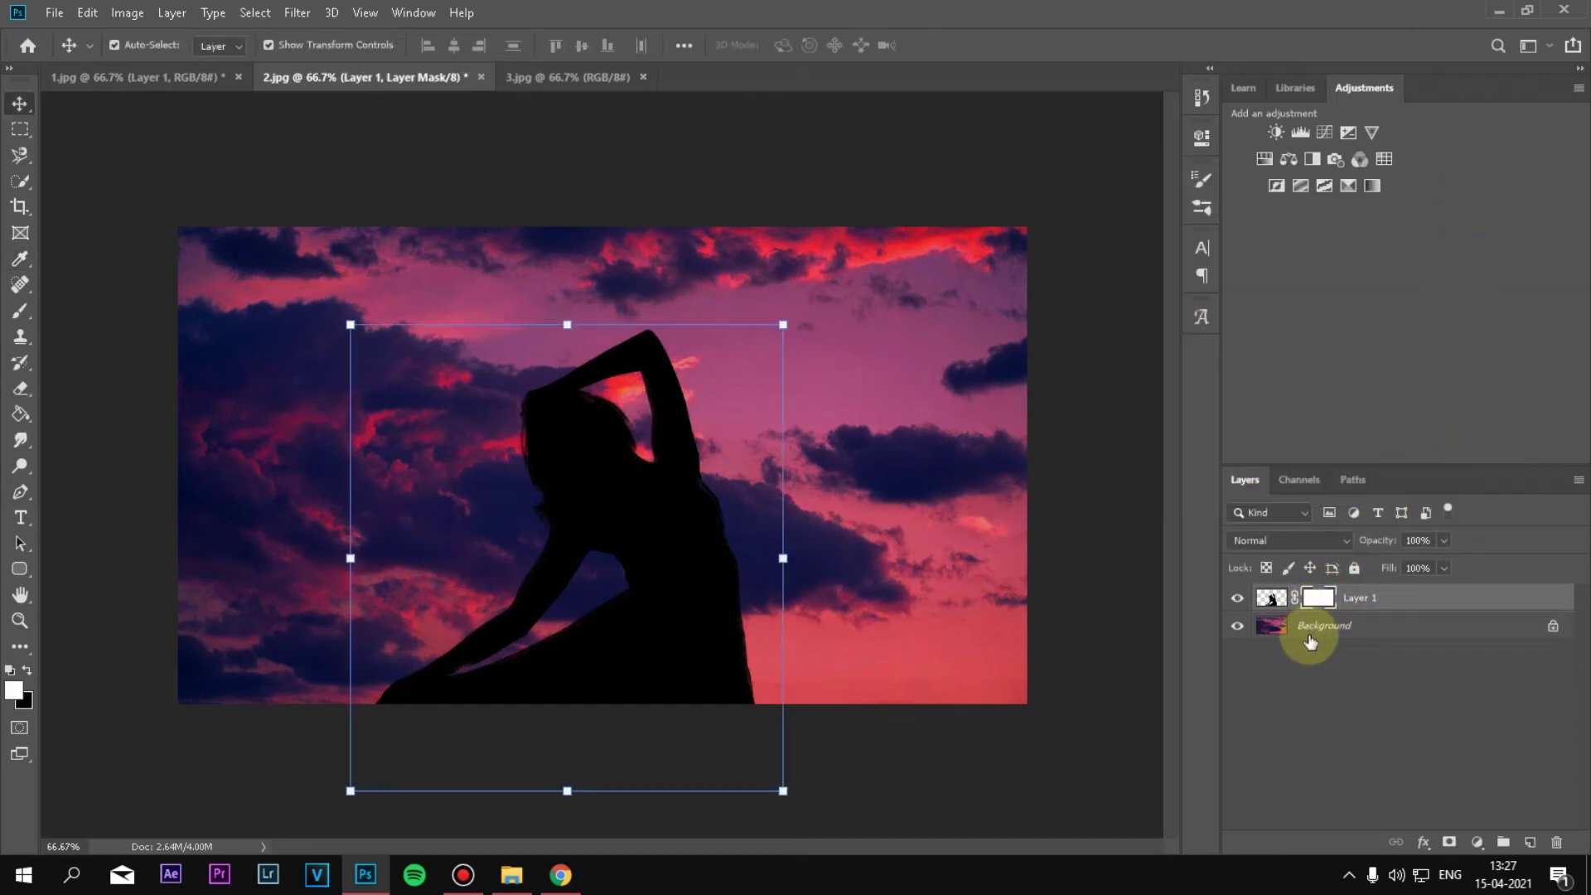
- Delete the silhouette layer's mask and compare 2.jpg against 3.jpg
key(Delete)
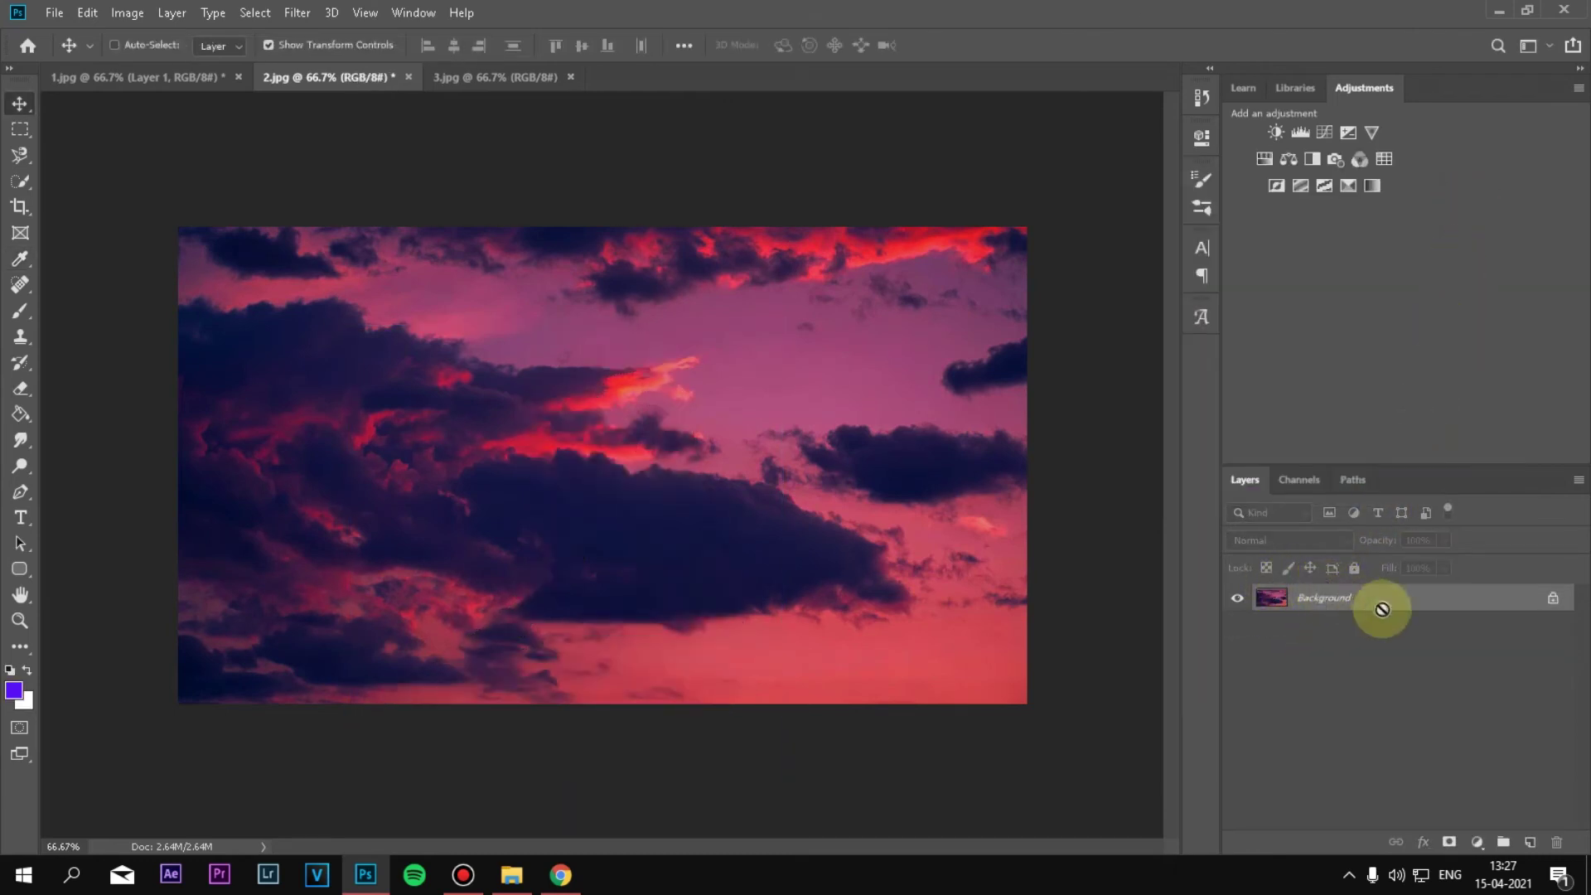
key(ctrl+z)
right_click(1322, 599)
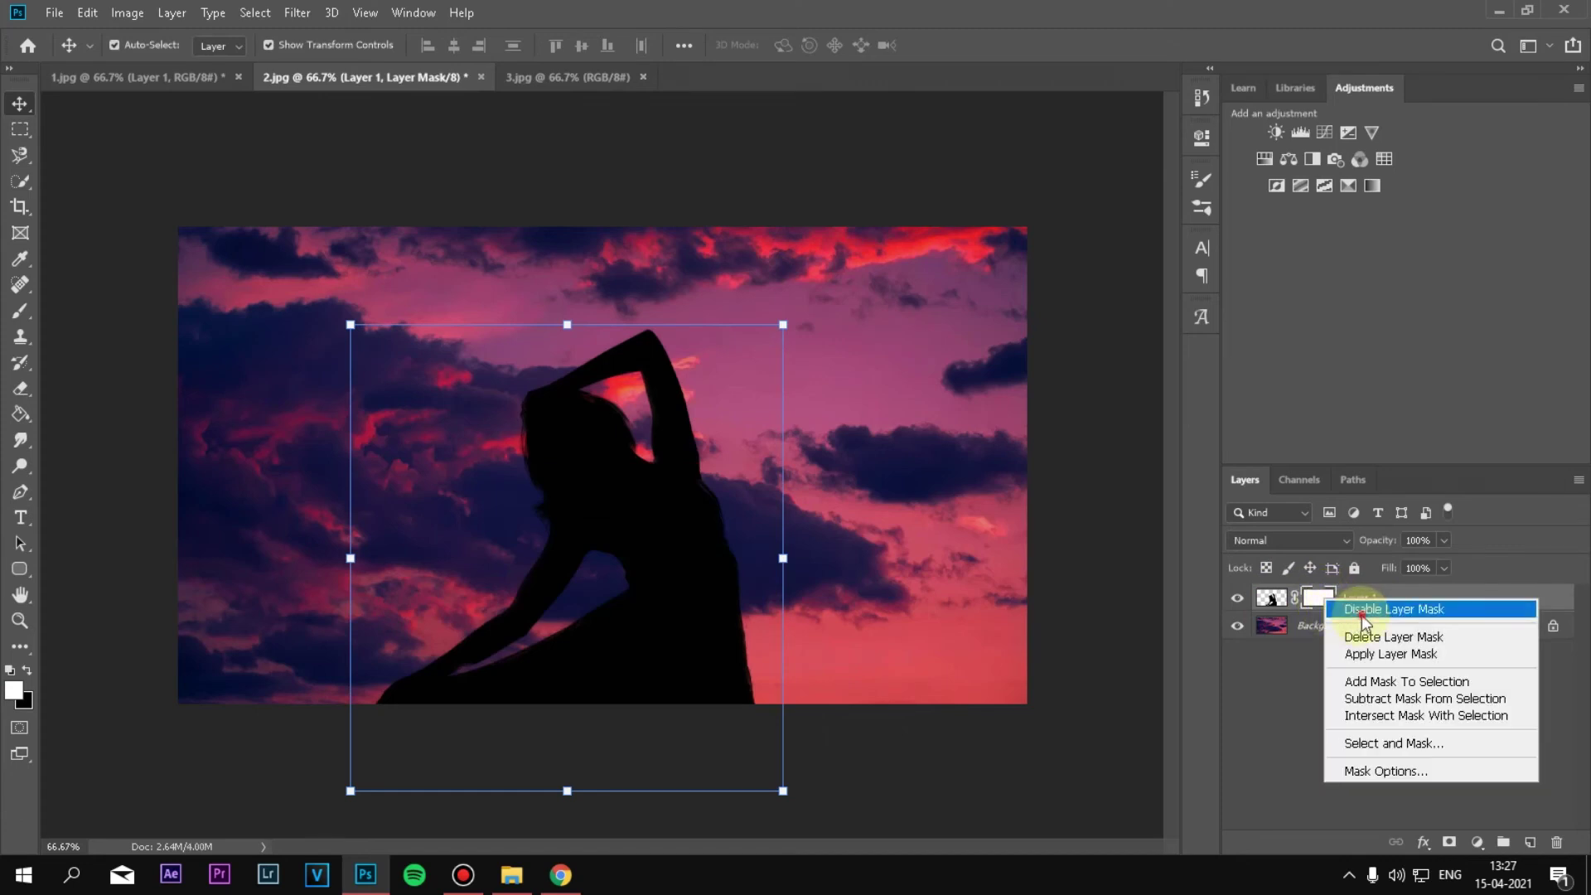
click(1359, 609)
right_click(1327, 608)
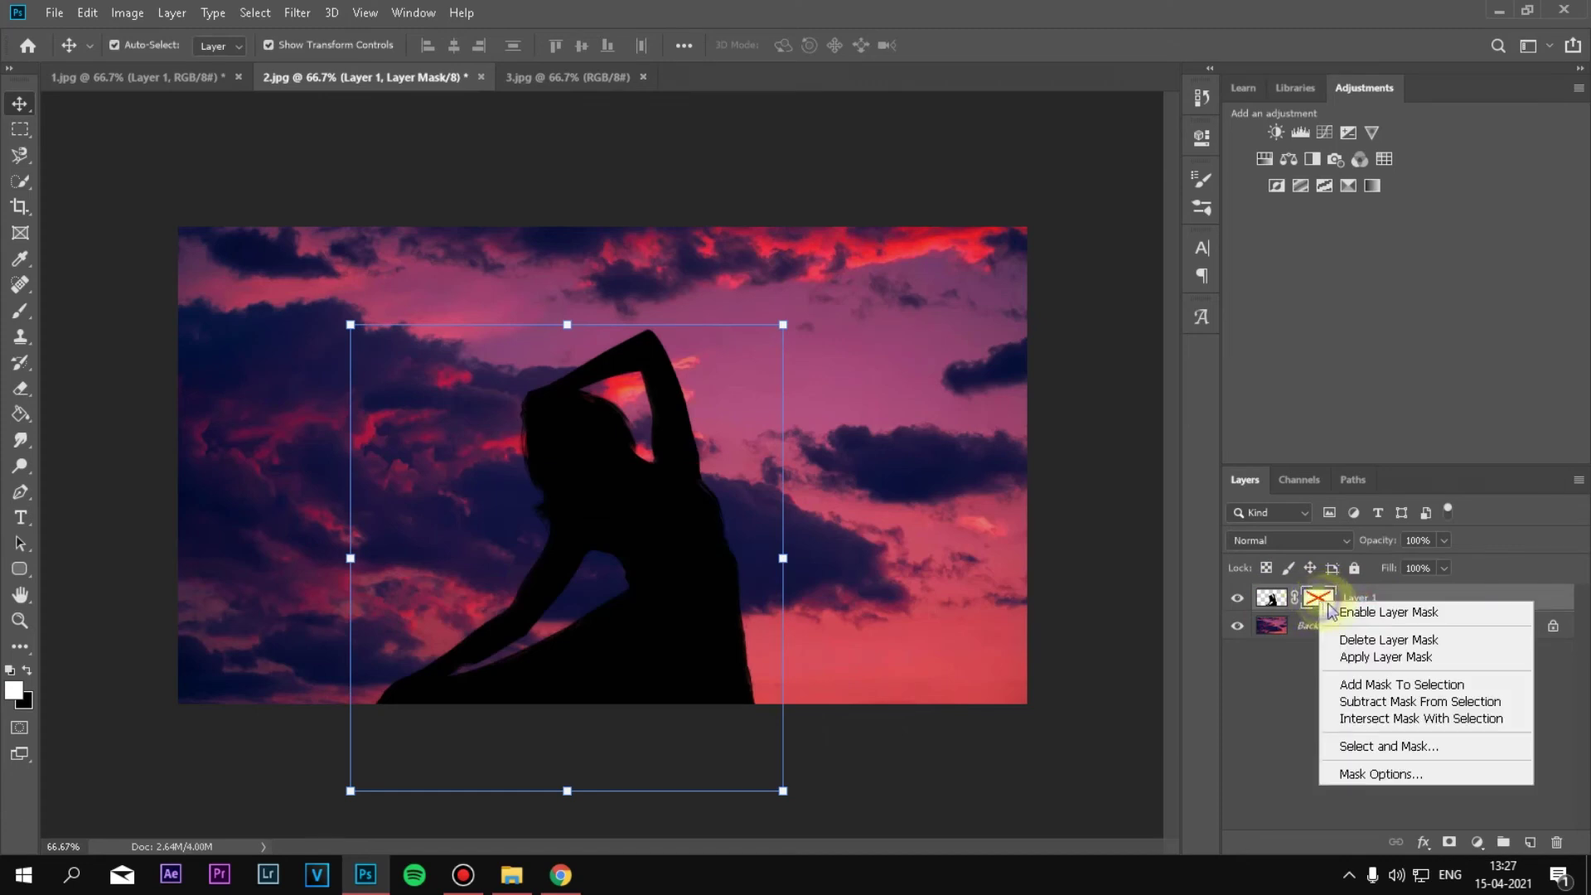
click(1369, 639)
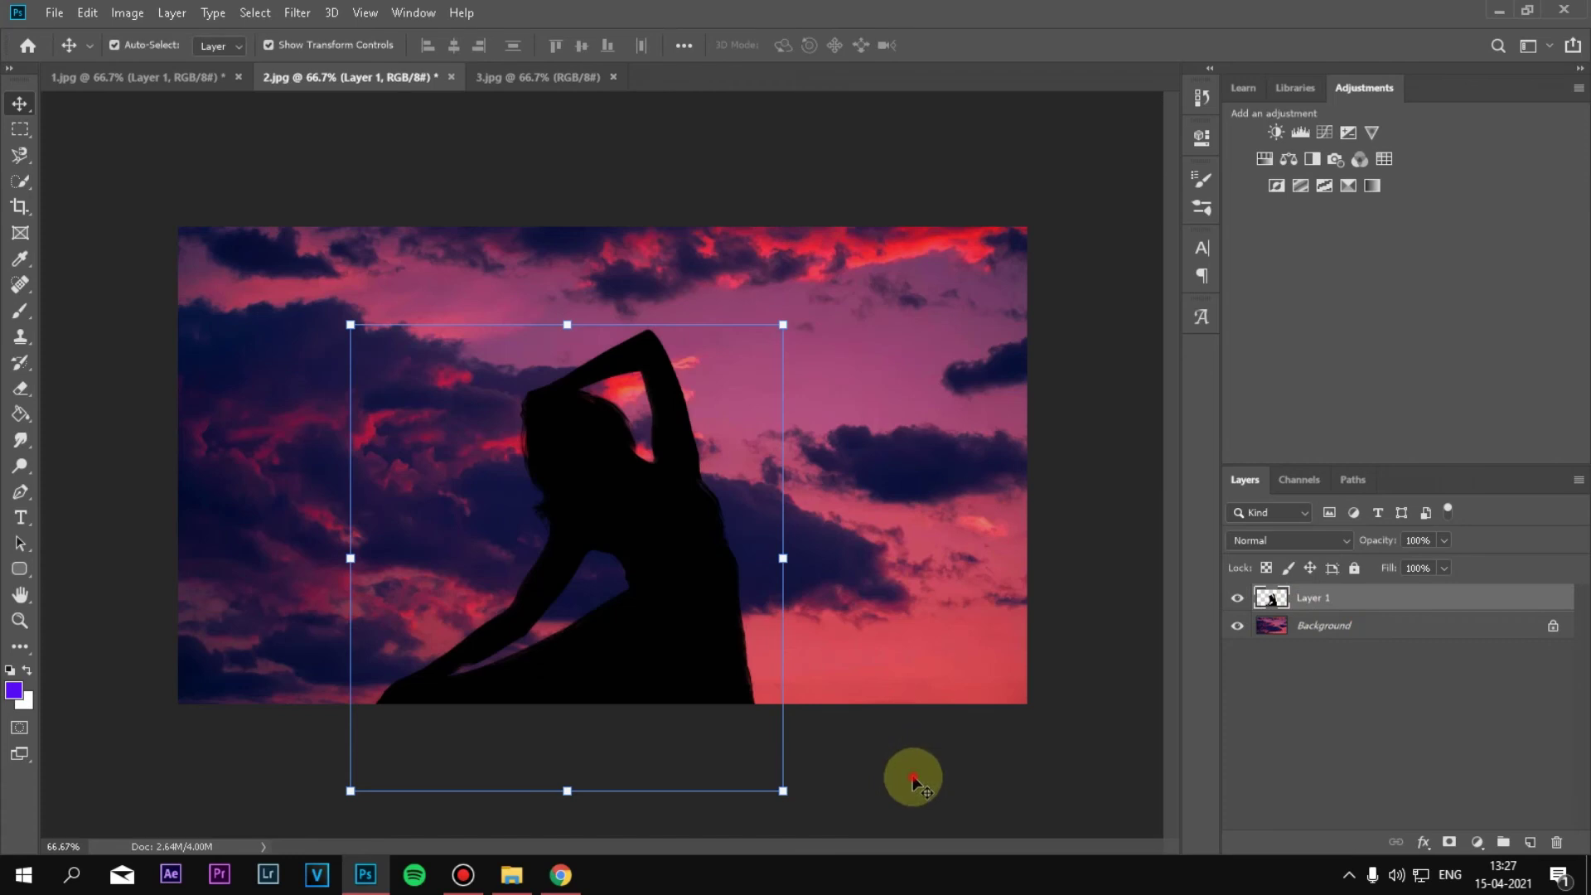
click(912, 774)
click(490, 77)
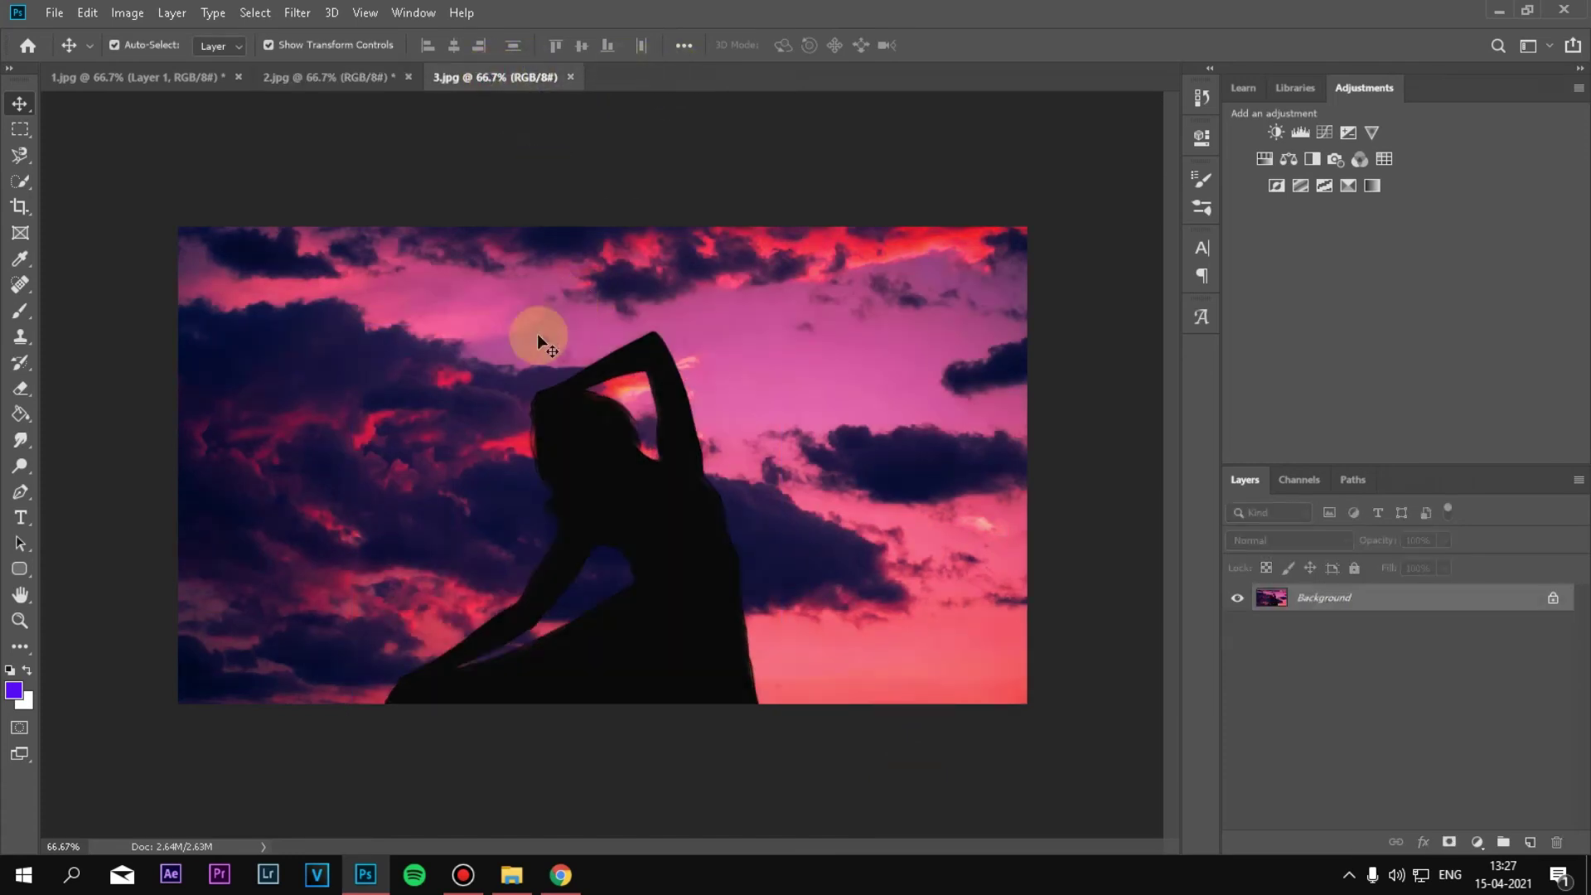
click(355, 86)
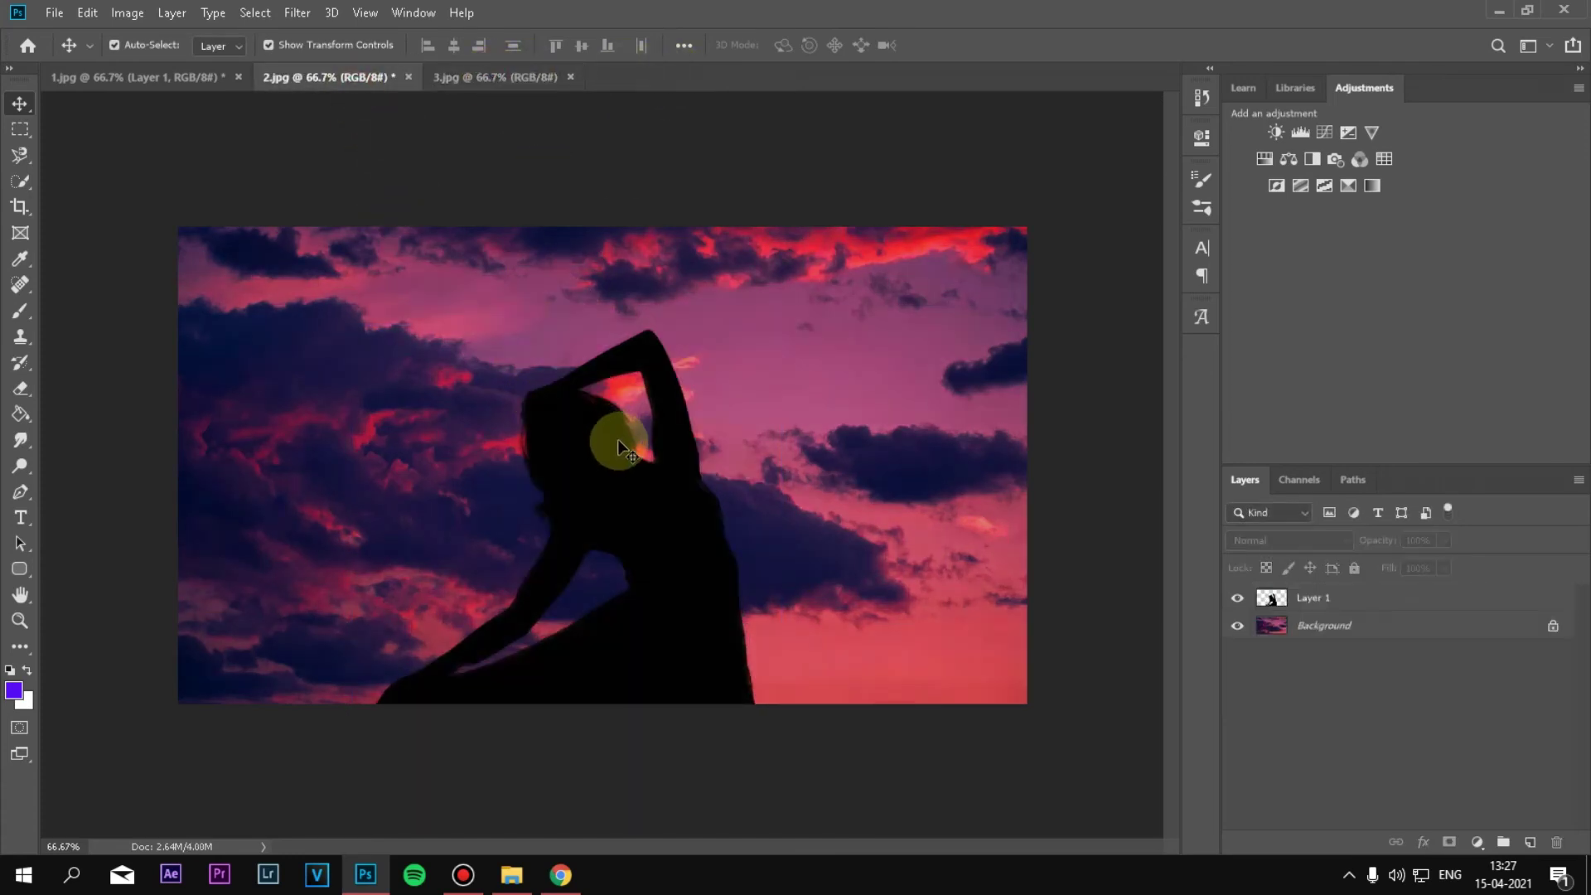
- Scale the silhouette on Layer 1 to about 95% and shift it slightly right
click(1351, 597)
drag(783, 325, 756, 353)
drag(647, 561, 669, 578)
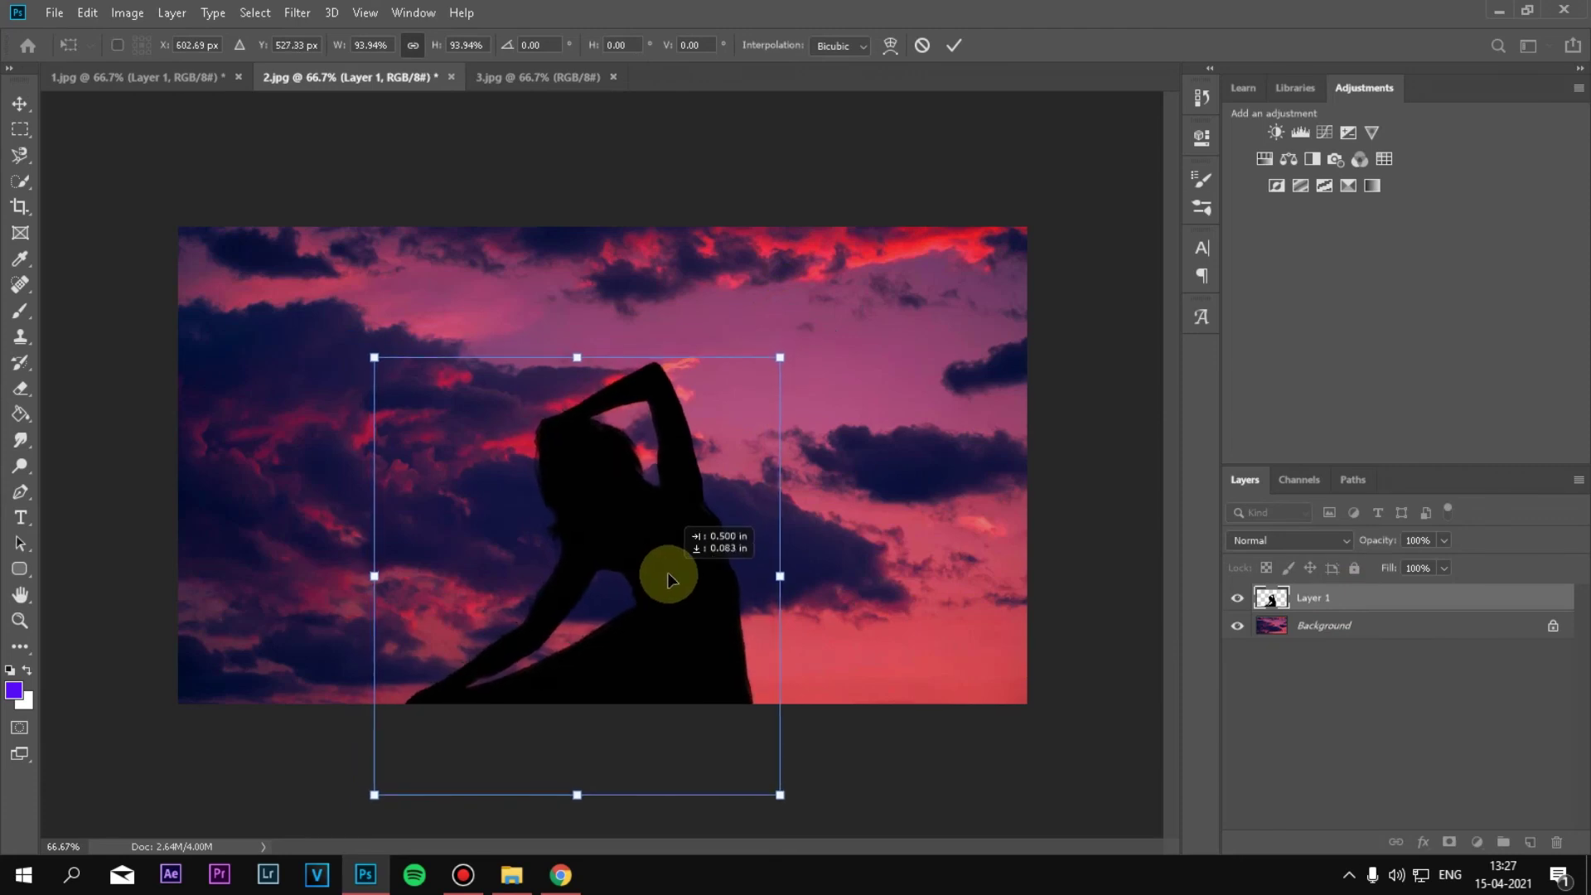
drag(781, 356, 785, 351)
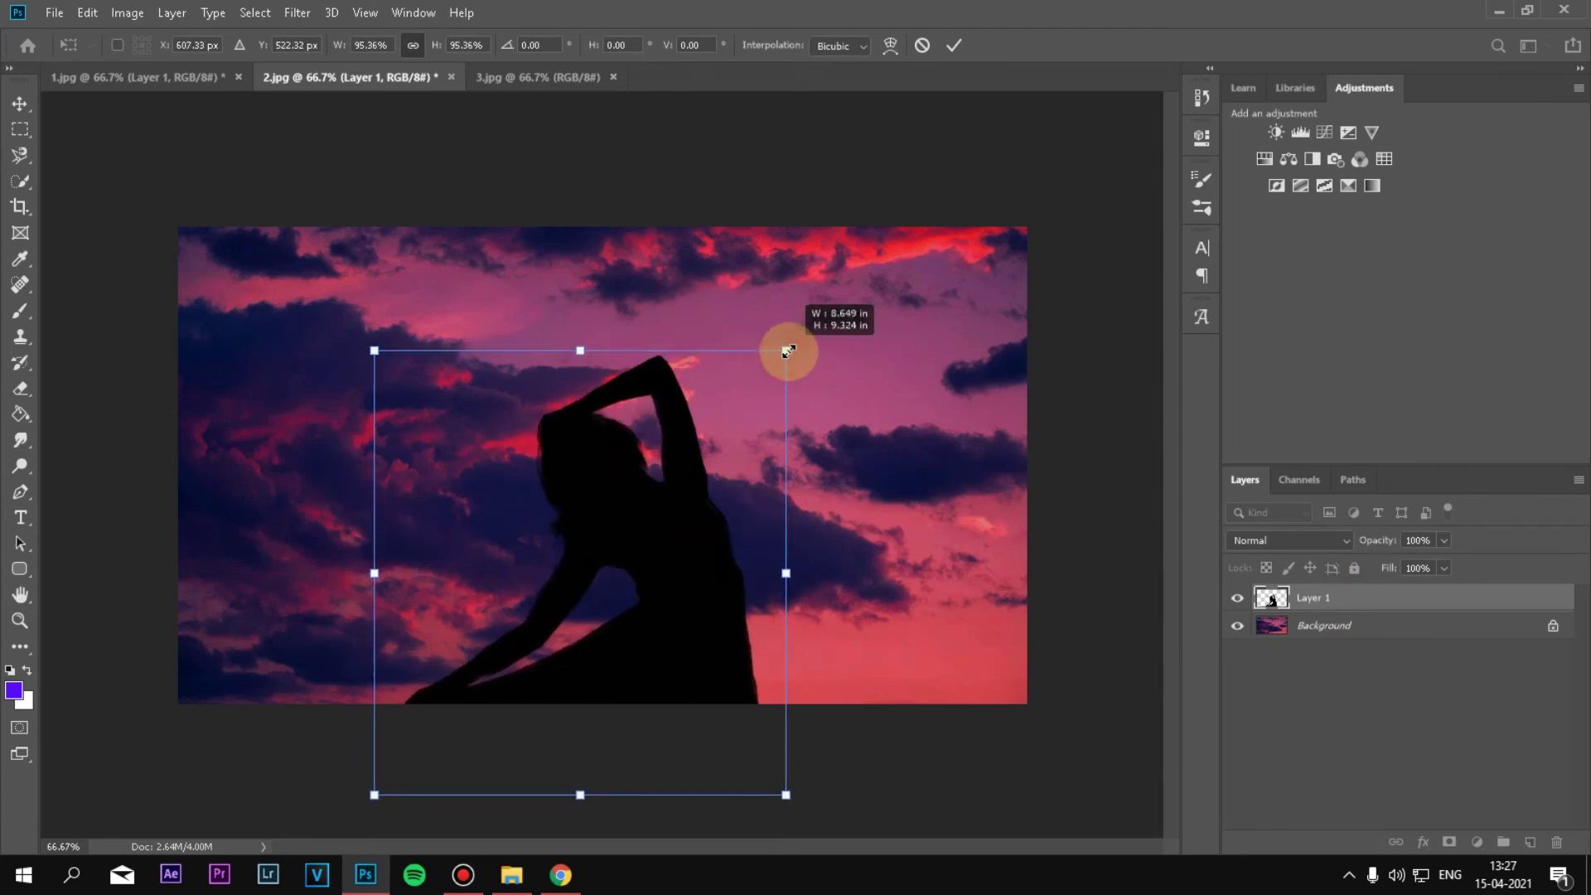
key(Return)
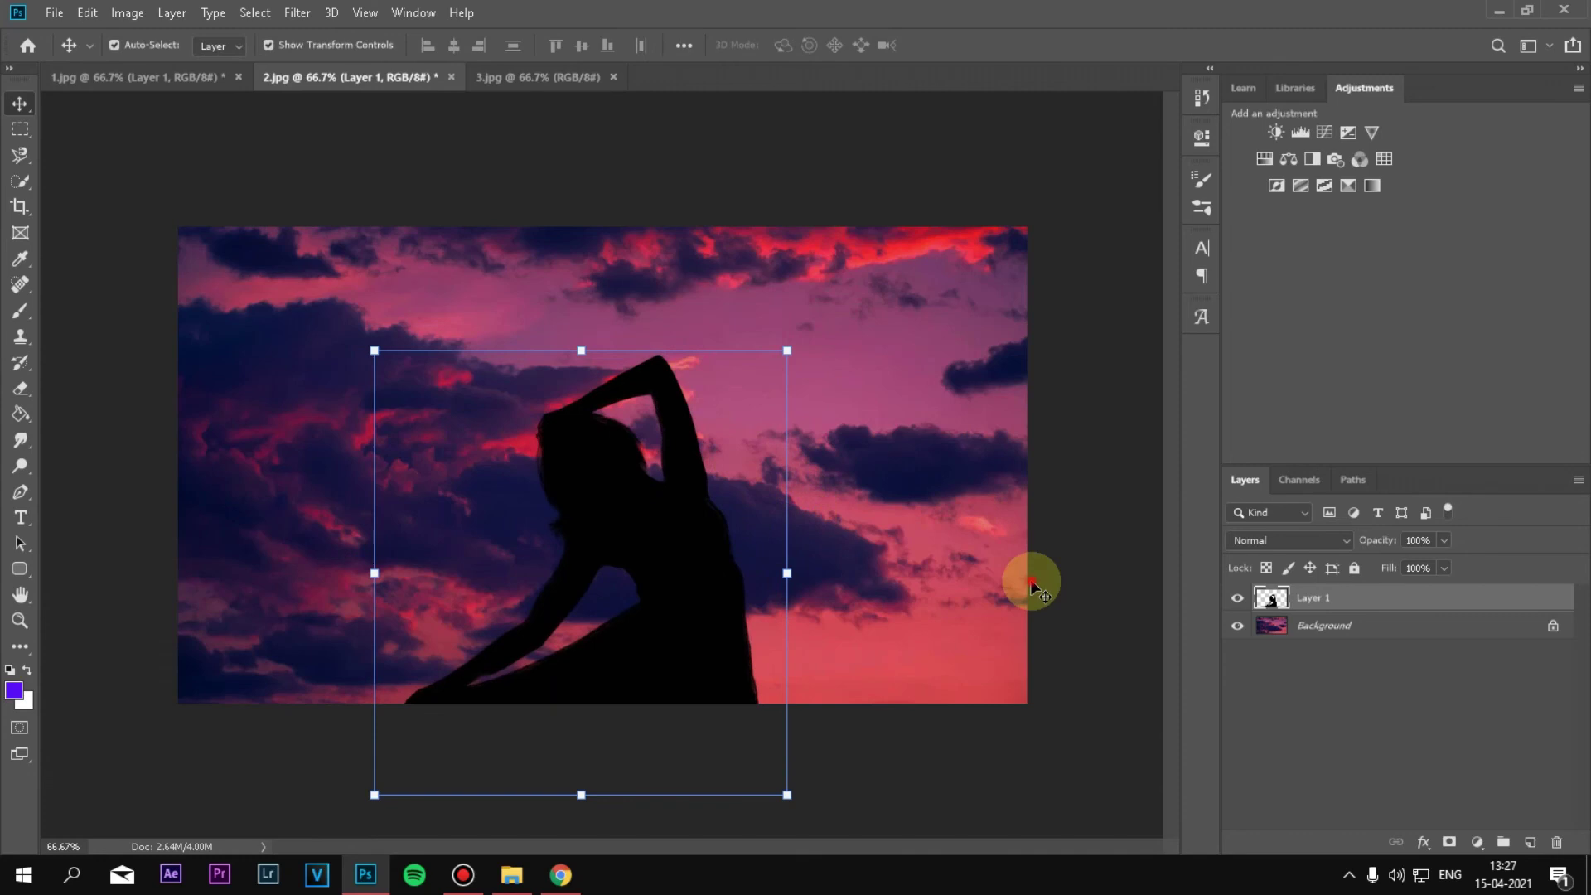
click(1309, 628)
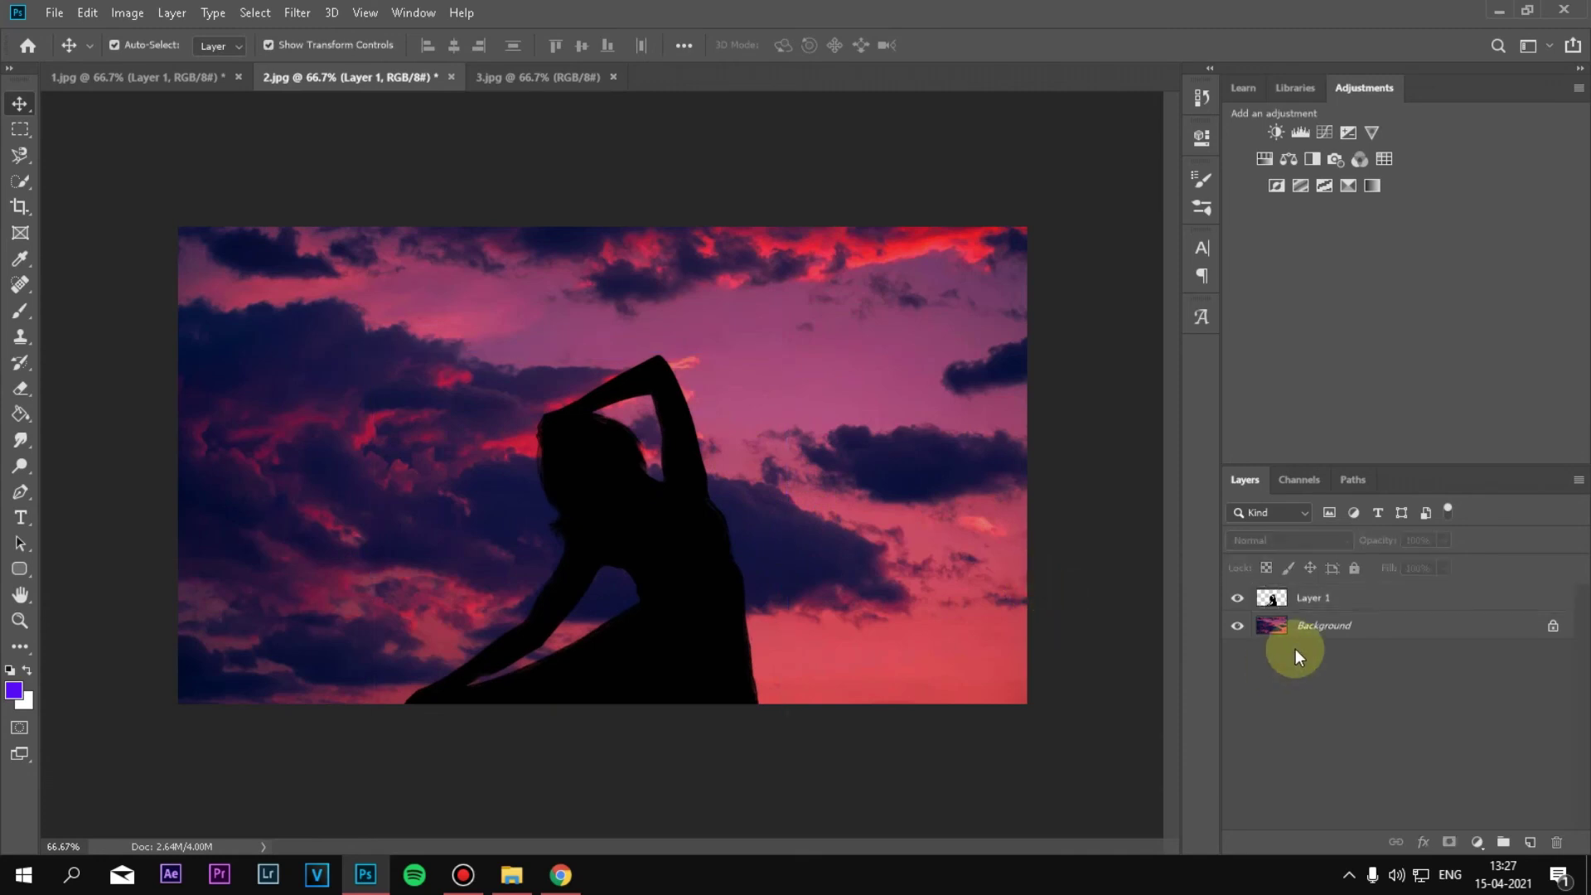
- Lower the sky's Exposure and Gamma slightly, comparing with 3.jpg
click(128, 13)
mouse_move(156, 64)
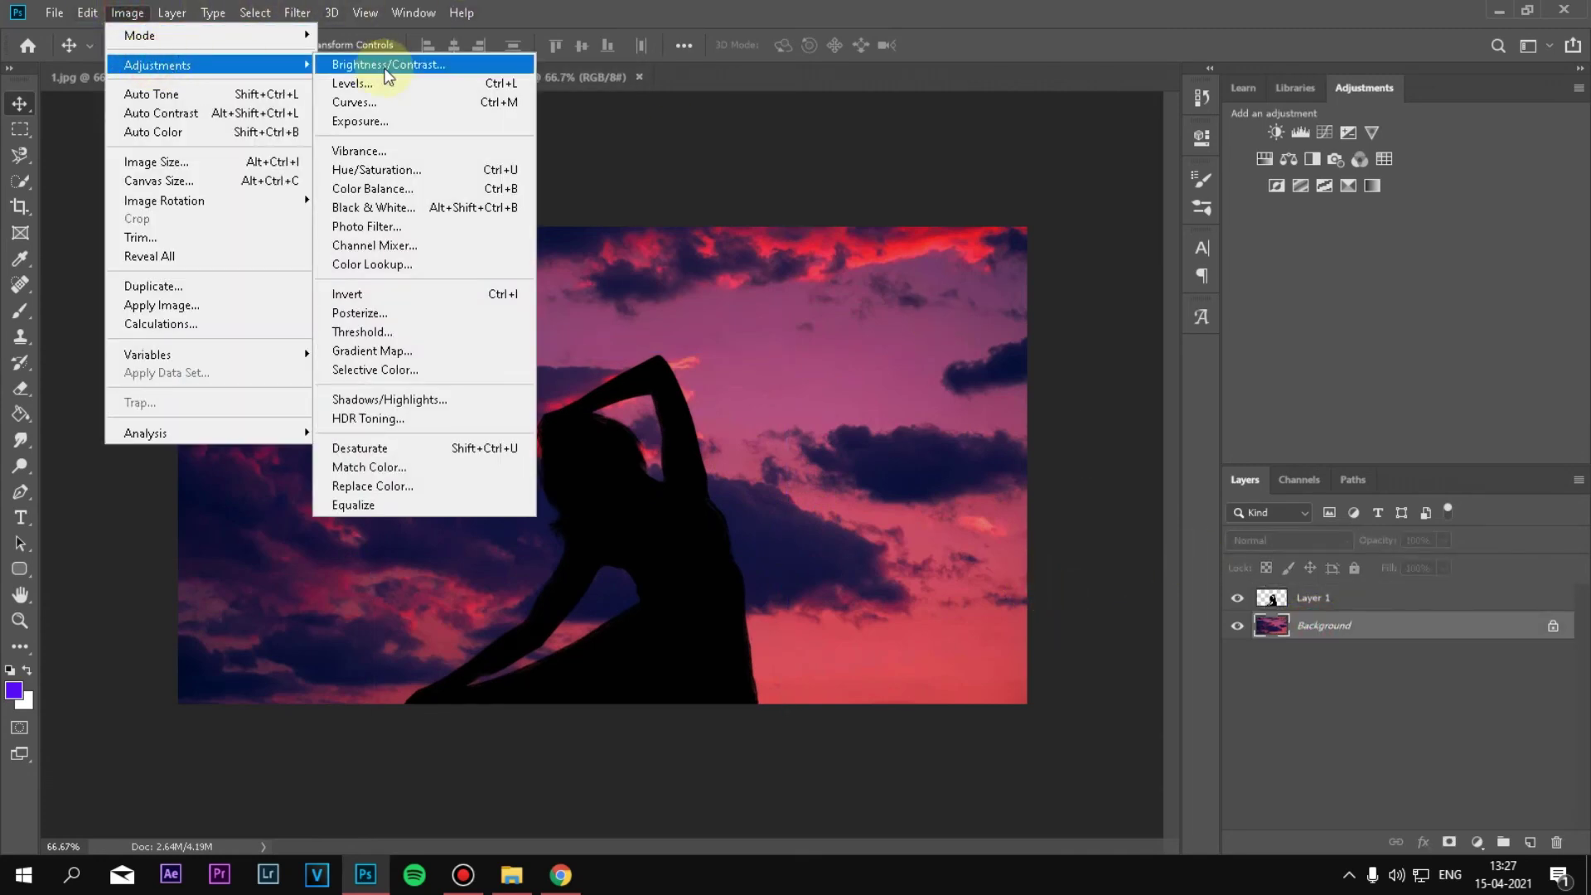
click(365, 121)
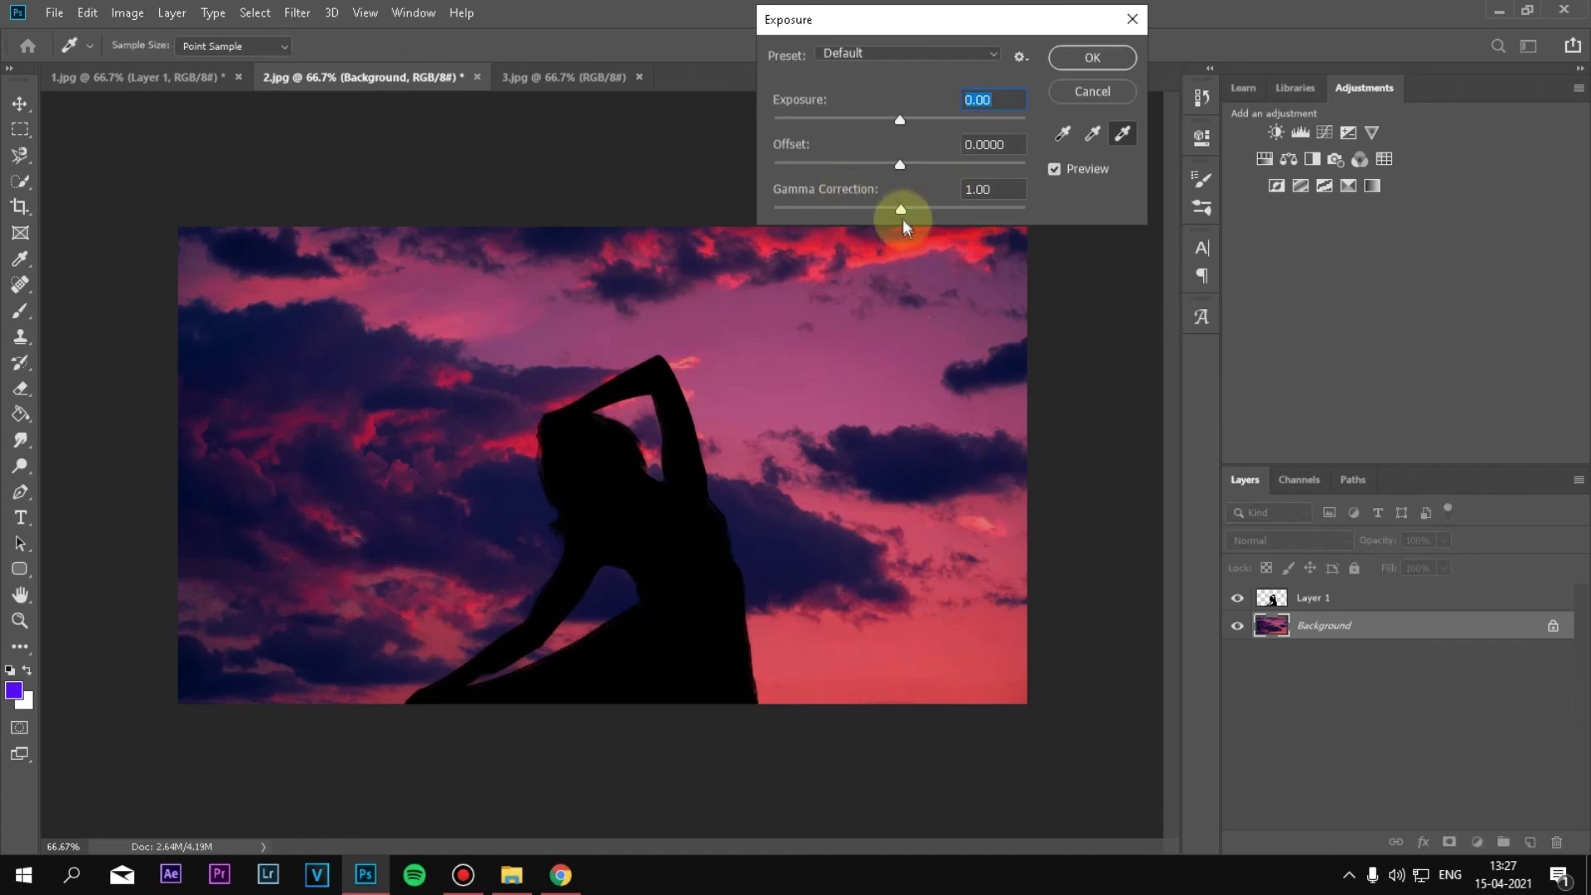
drag(910, 216, 914, 218)
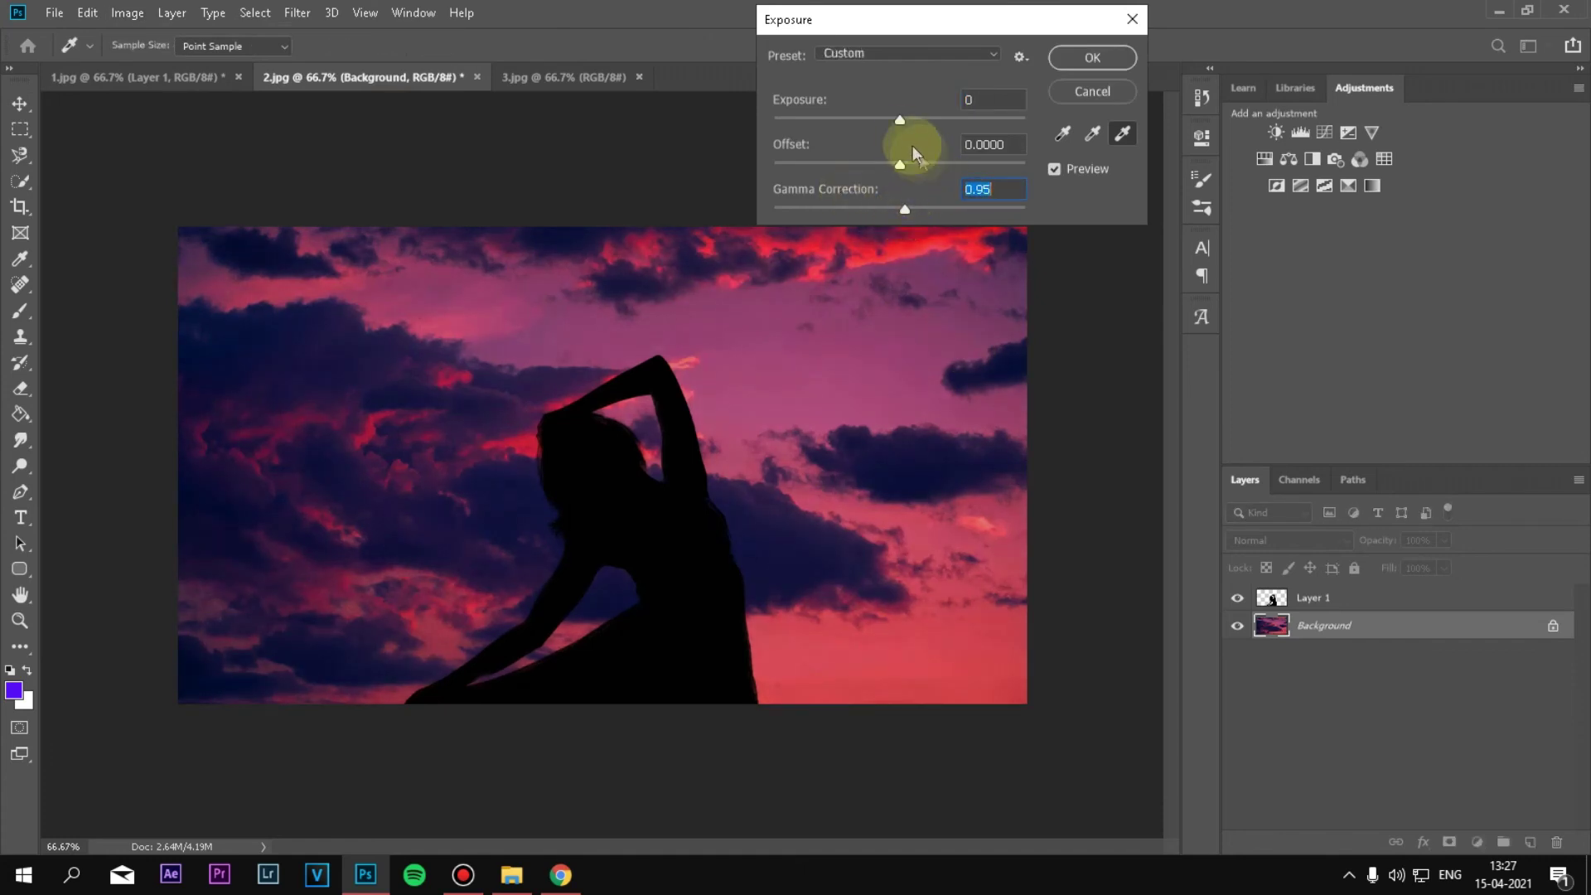
drag(902, 122, 898, 122)
click(1087, 57)
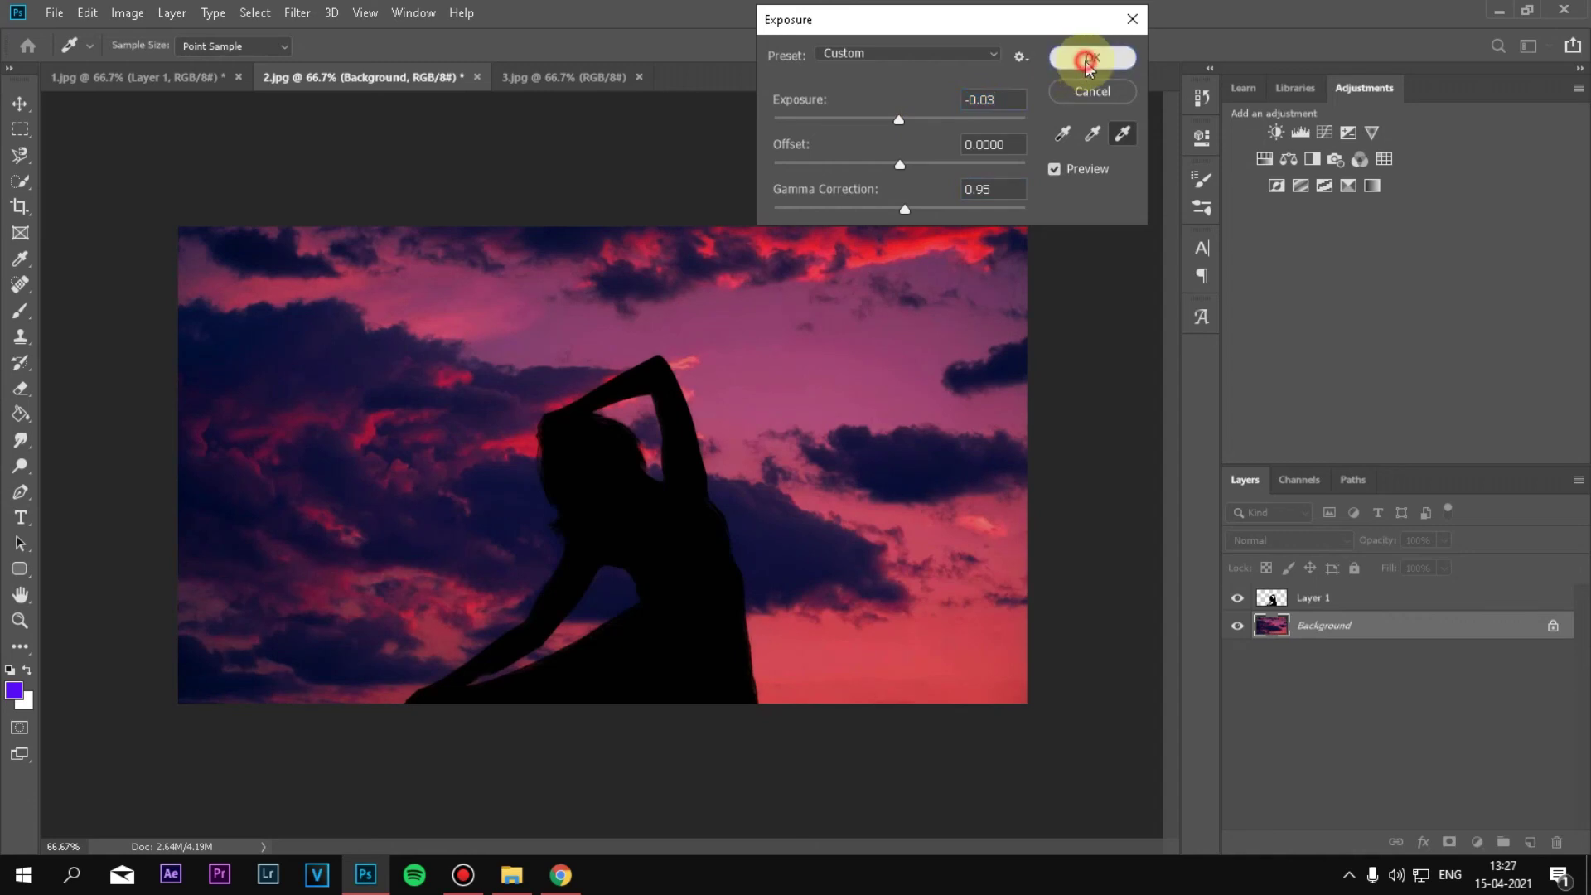
click(545, 76)
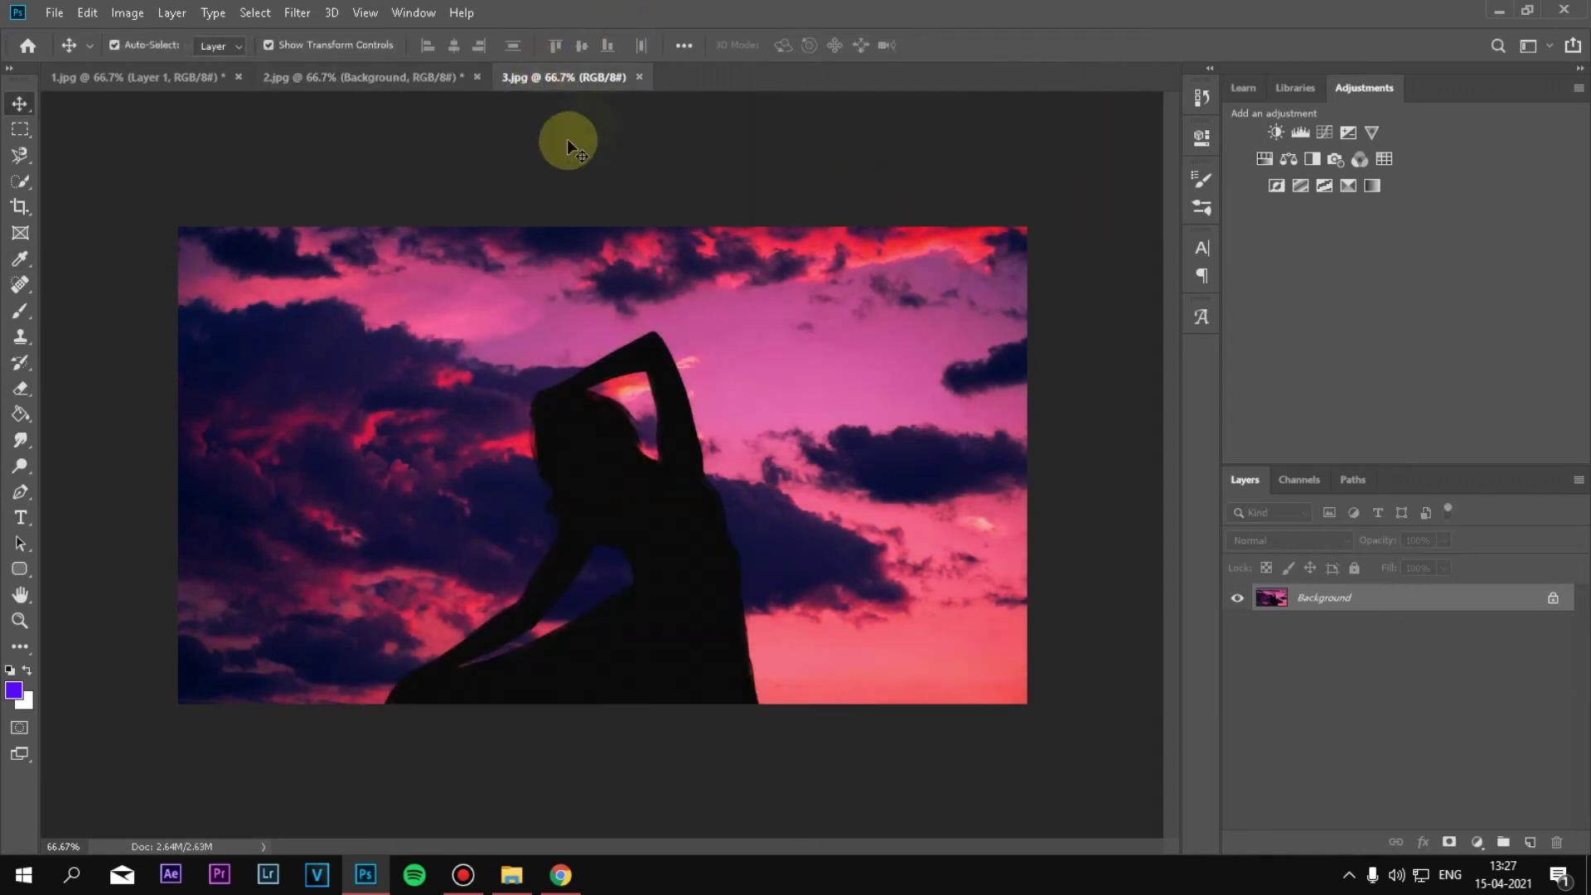
click(409, 78)
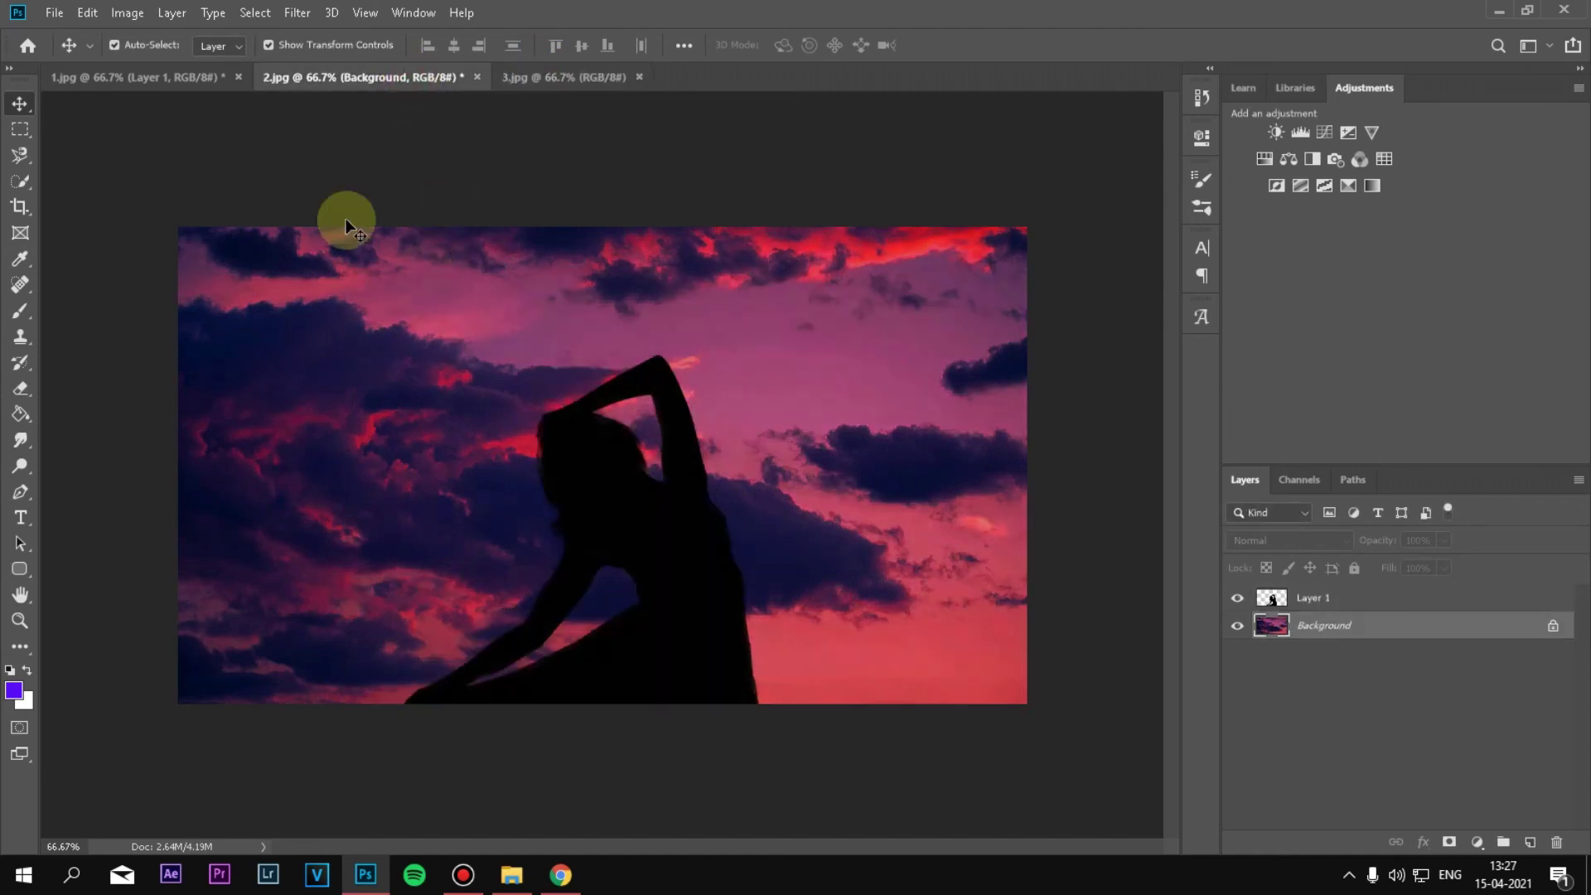
- Apply Brightness/Contrast with Brightness 2 and Contrast 28 to the sky
click(119, 14)
click(408, 46)
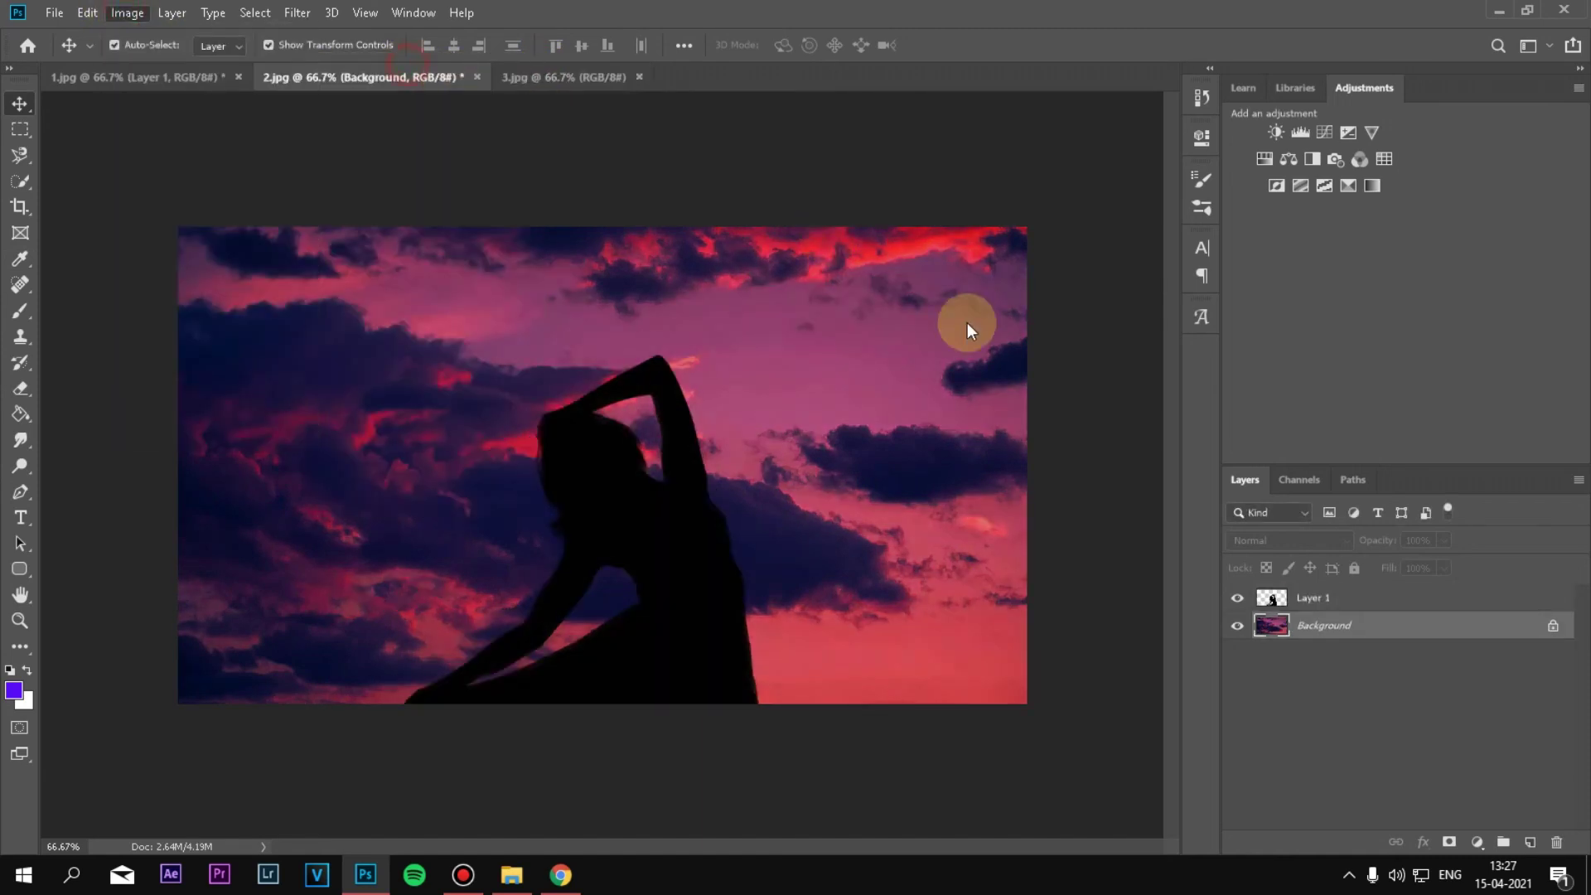
drag(1210, 162, 1224, 166)
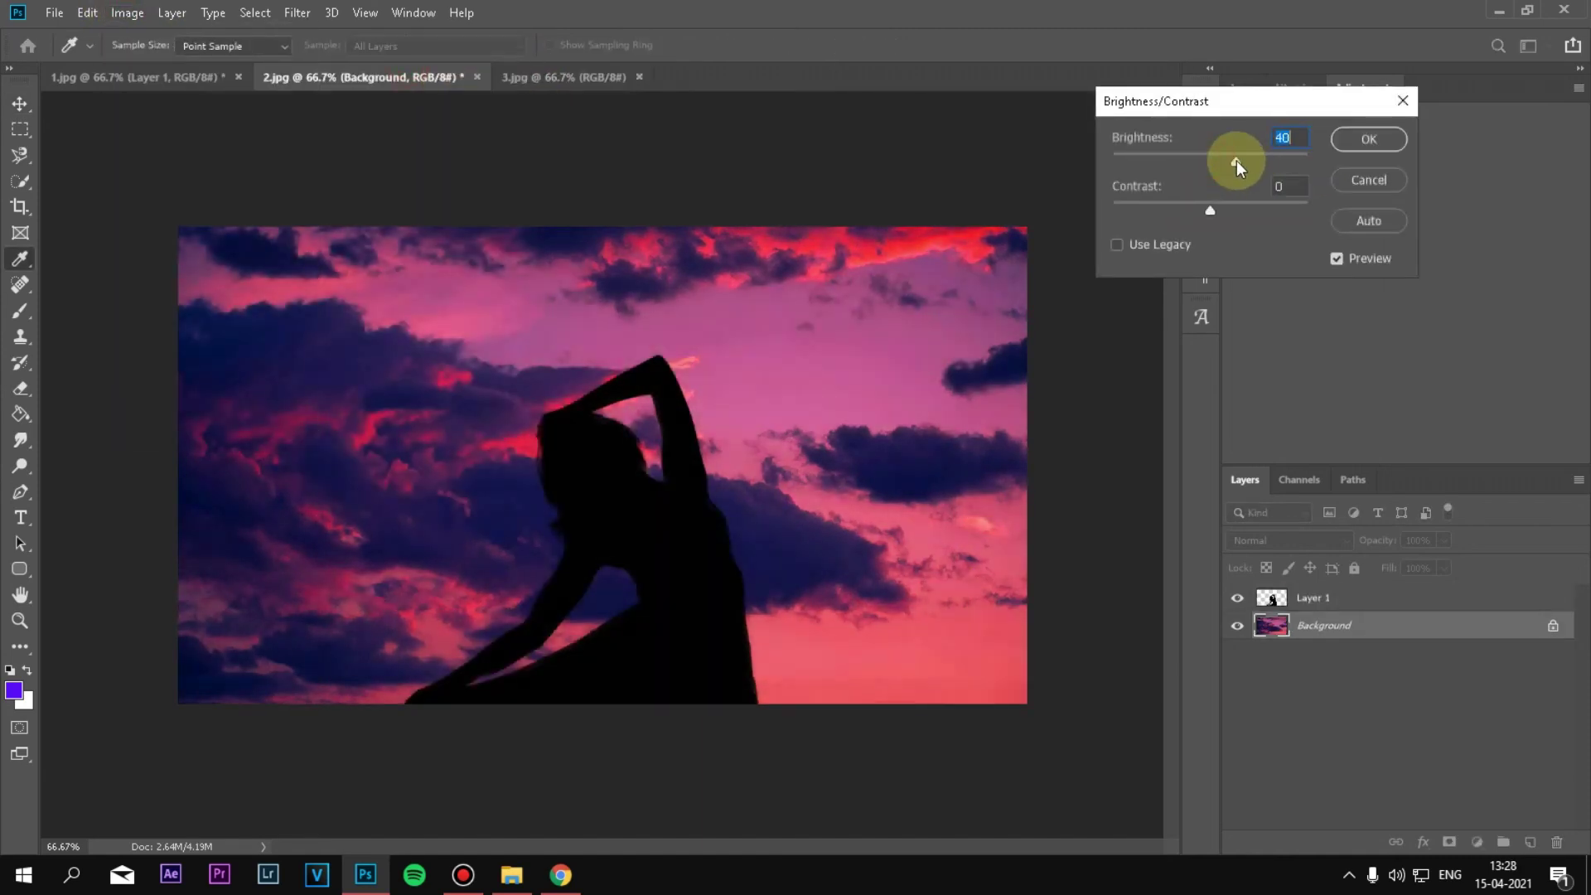
drag(1217, 162, 1211, 162)
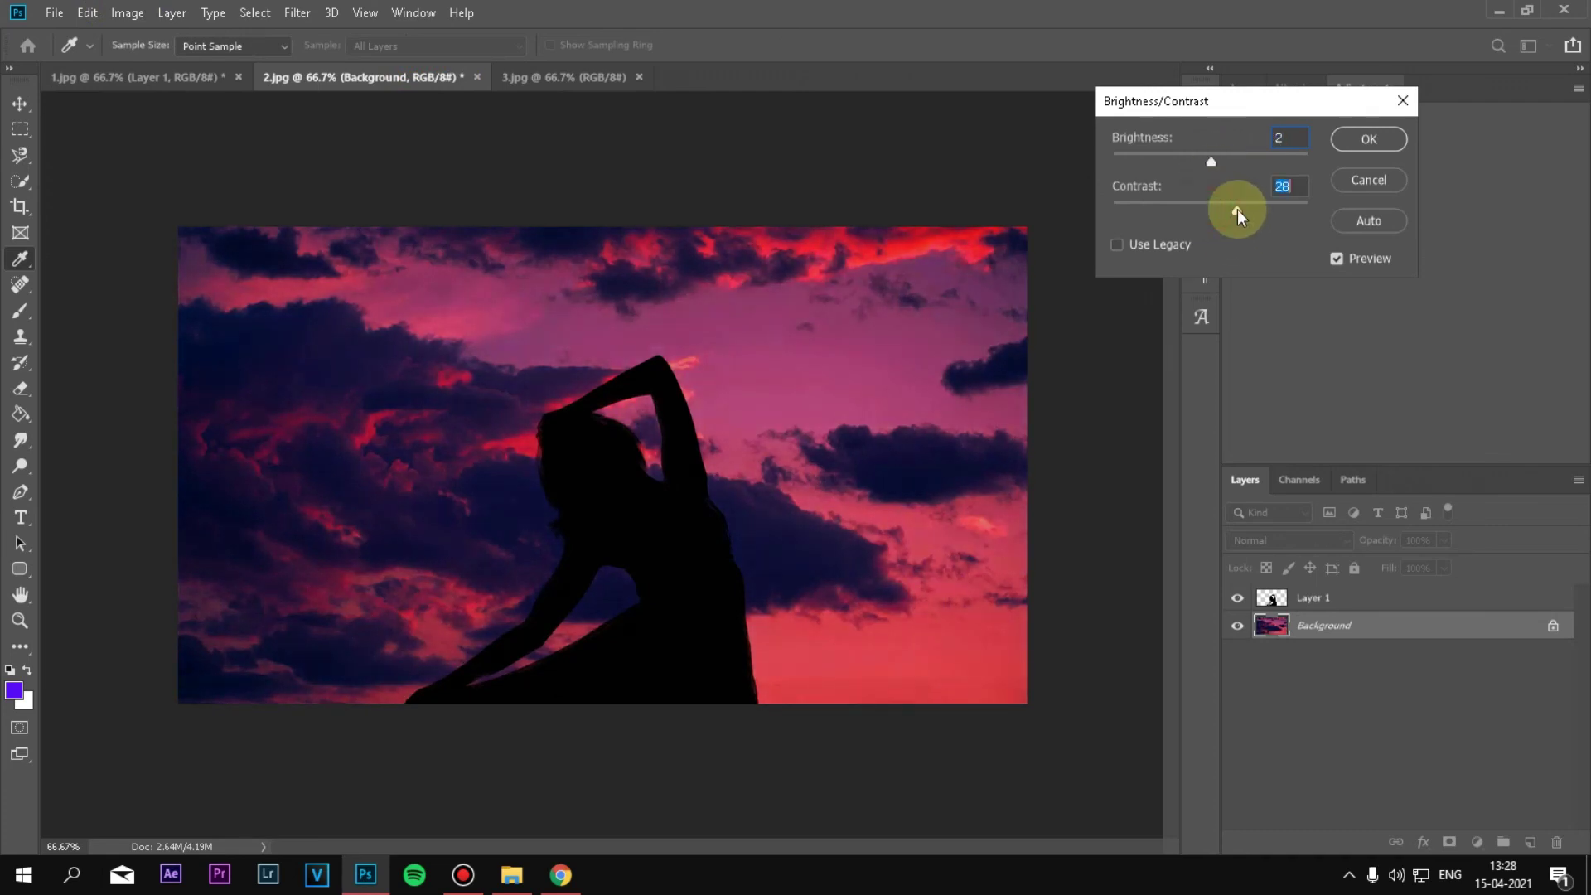
click(1368, 139)
key(v)
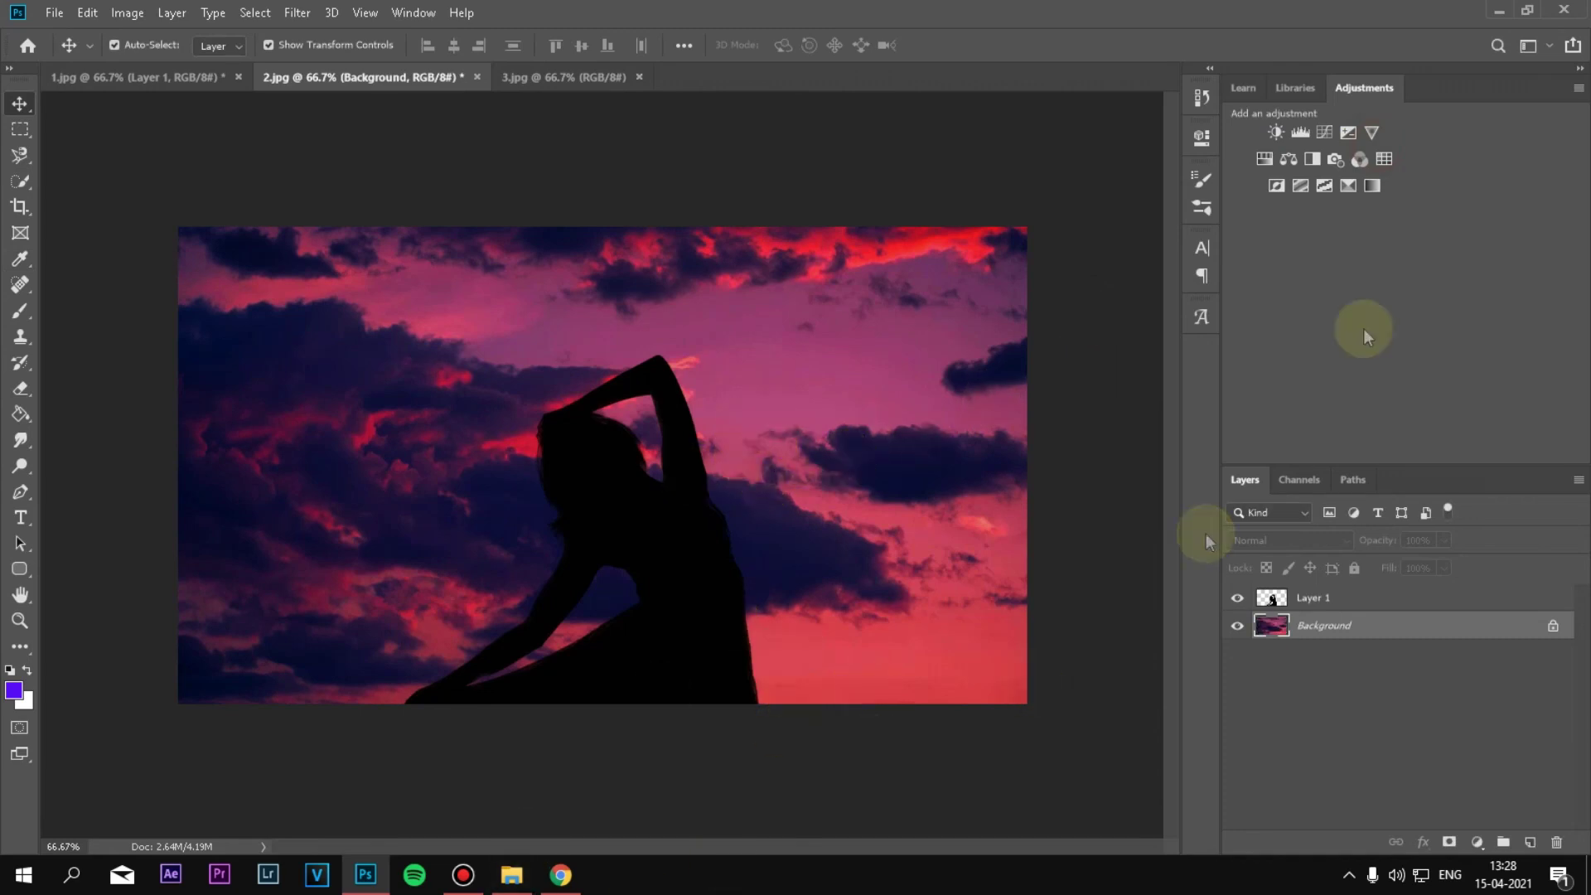
ctrl+click(482, 423)
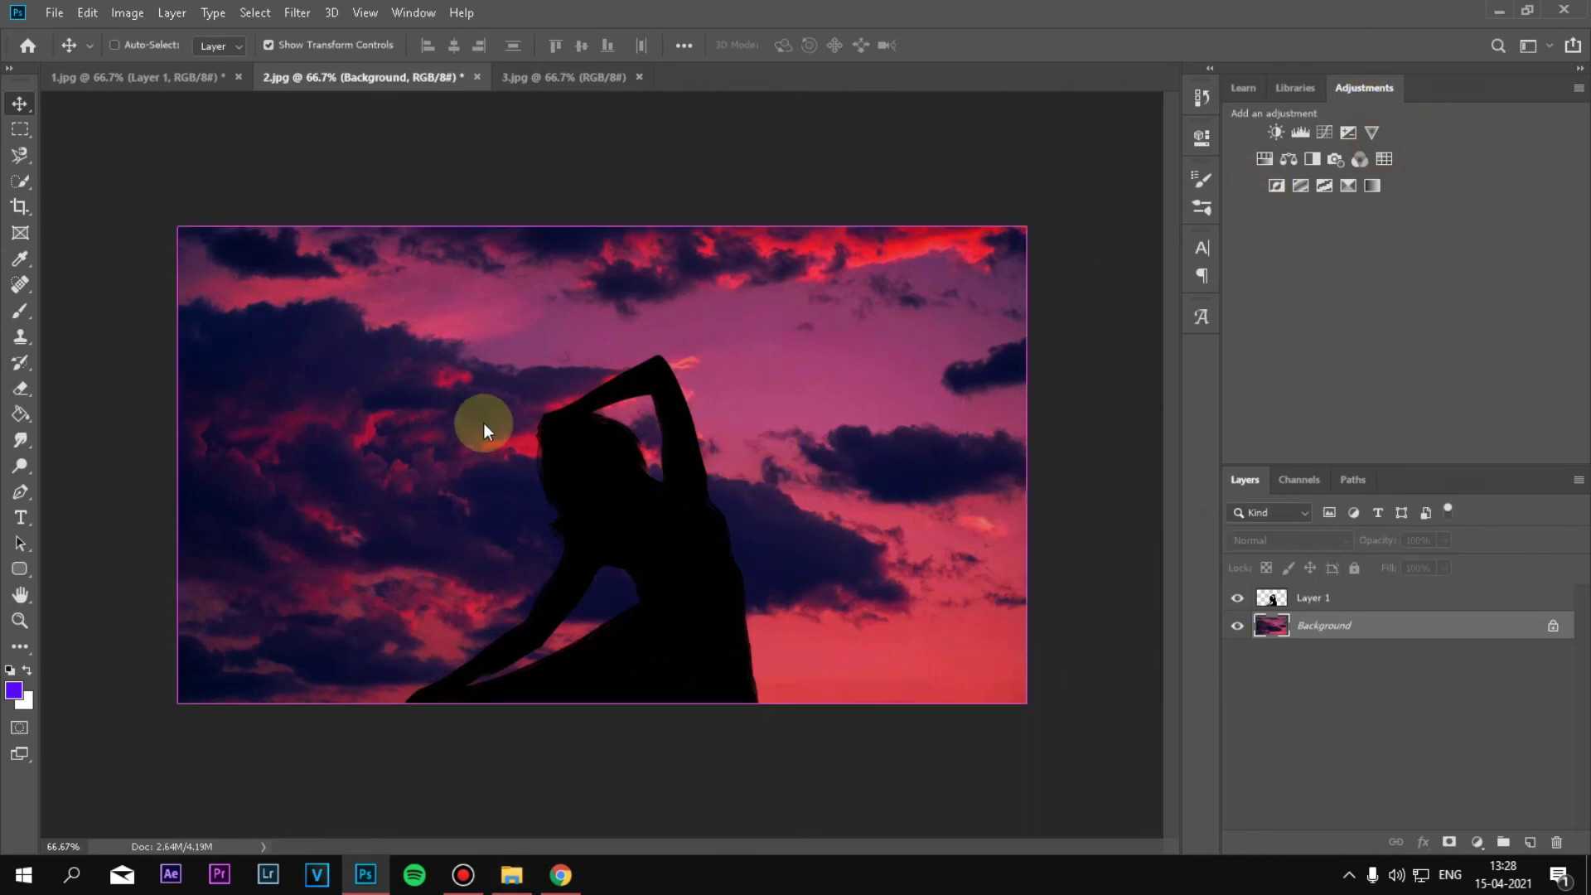
- Save the image to the Desktop as JPEG '44' at quality 12 Maximum, then bring up Chrome
key(ctrl+s)
click(258, 537)
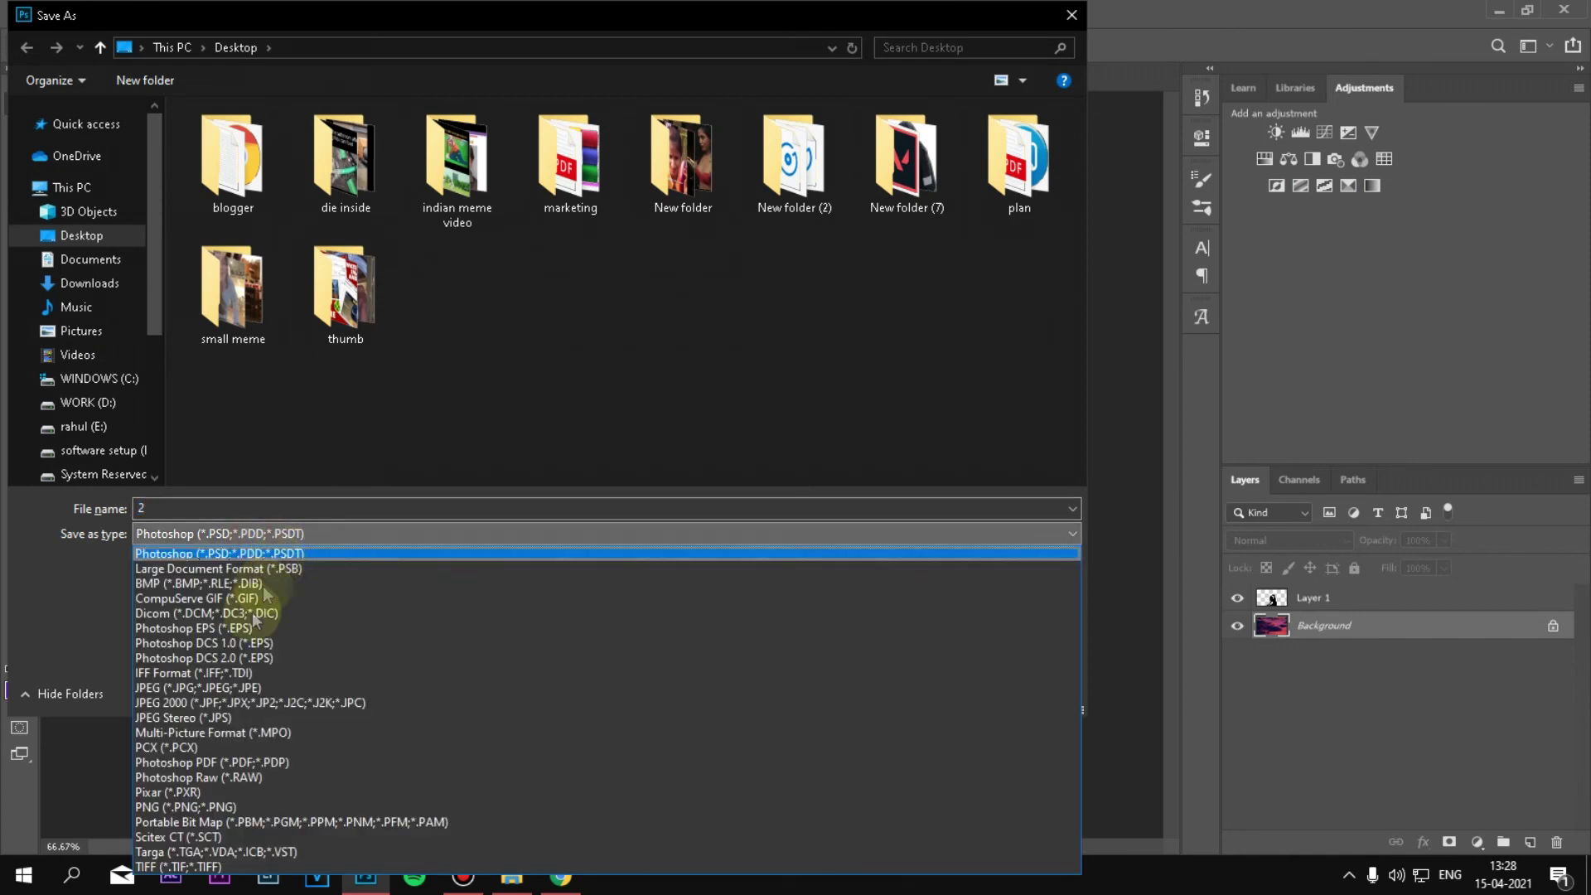
click(211, 702)
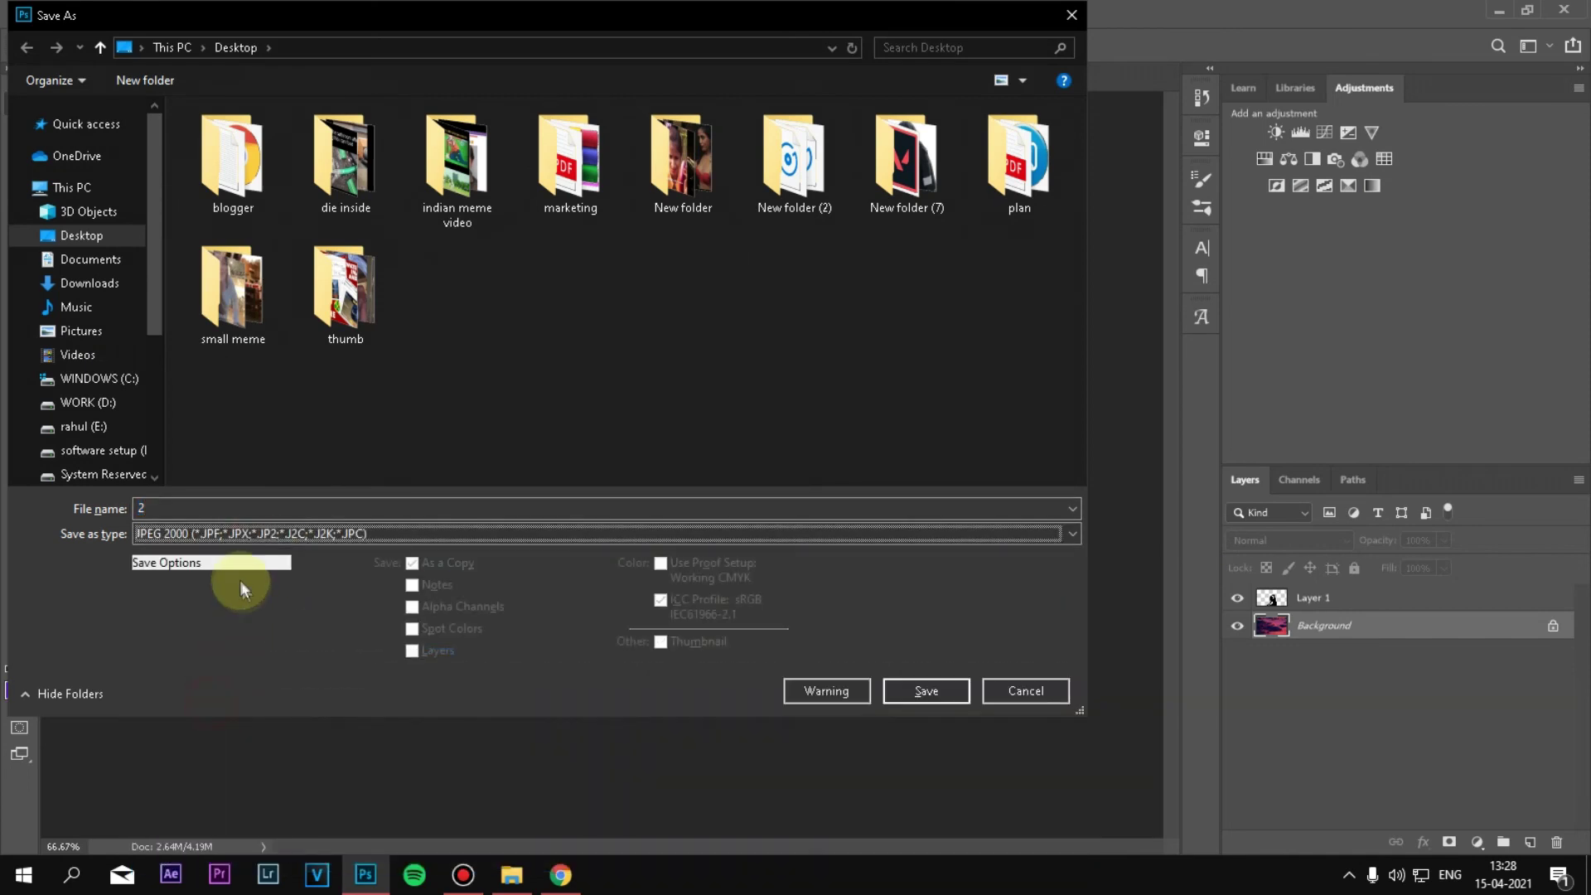
click(266, 535)
click(222, 689)
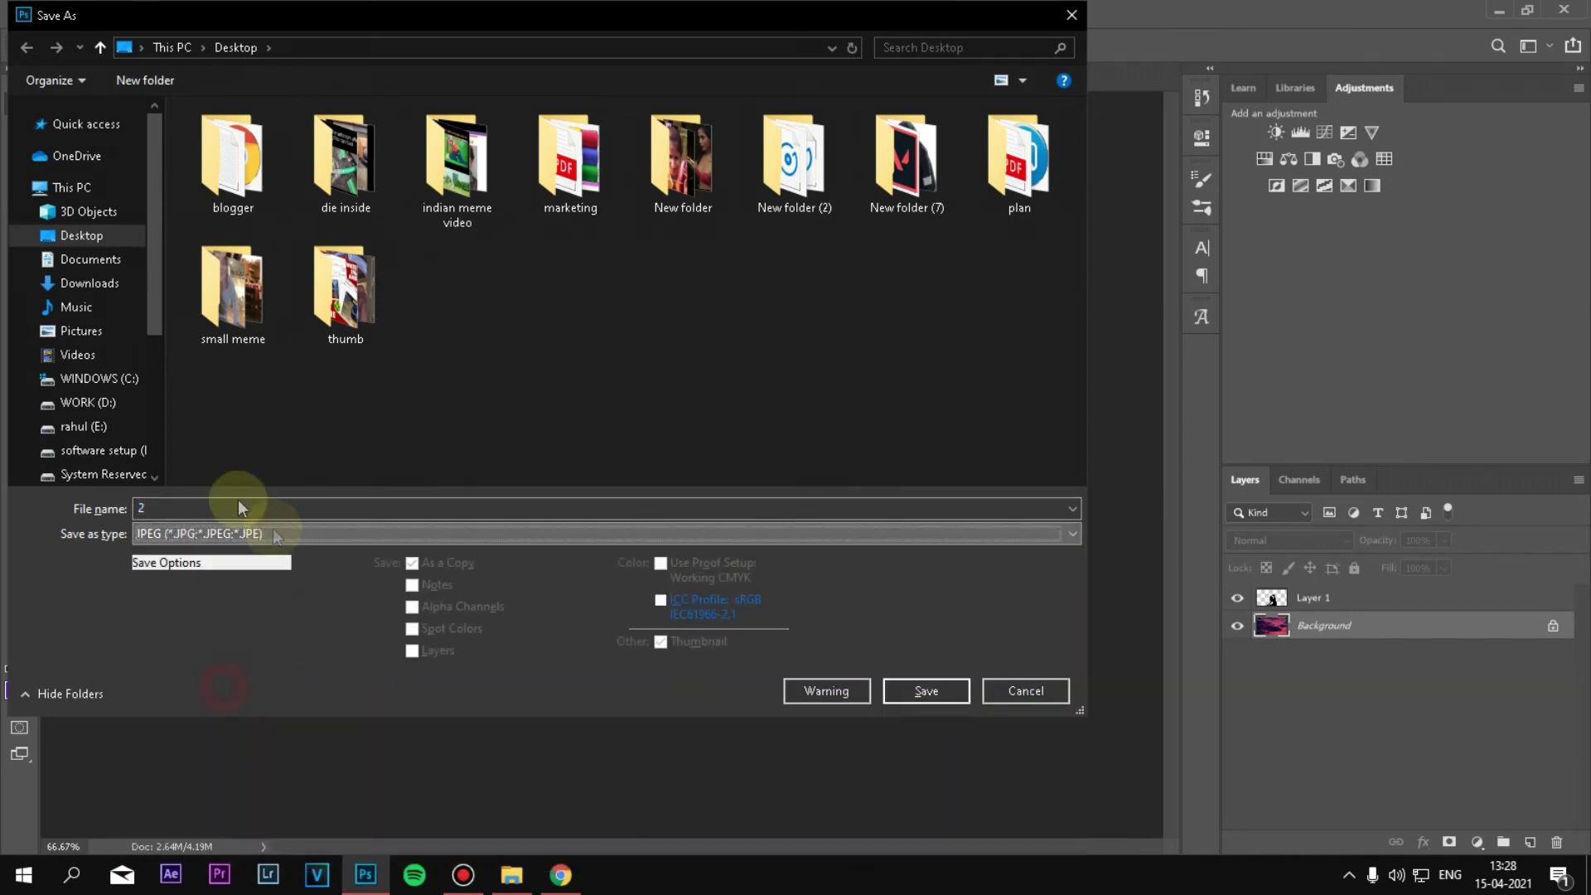
click(916, 688)
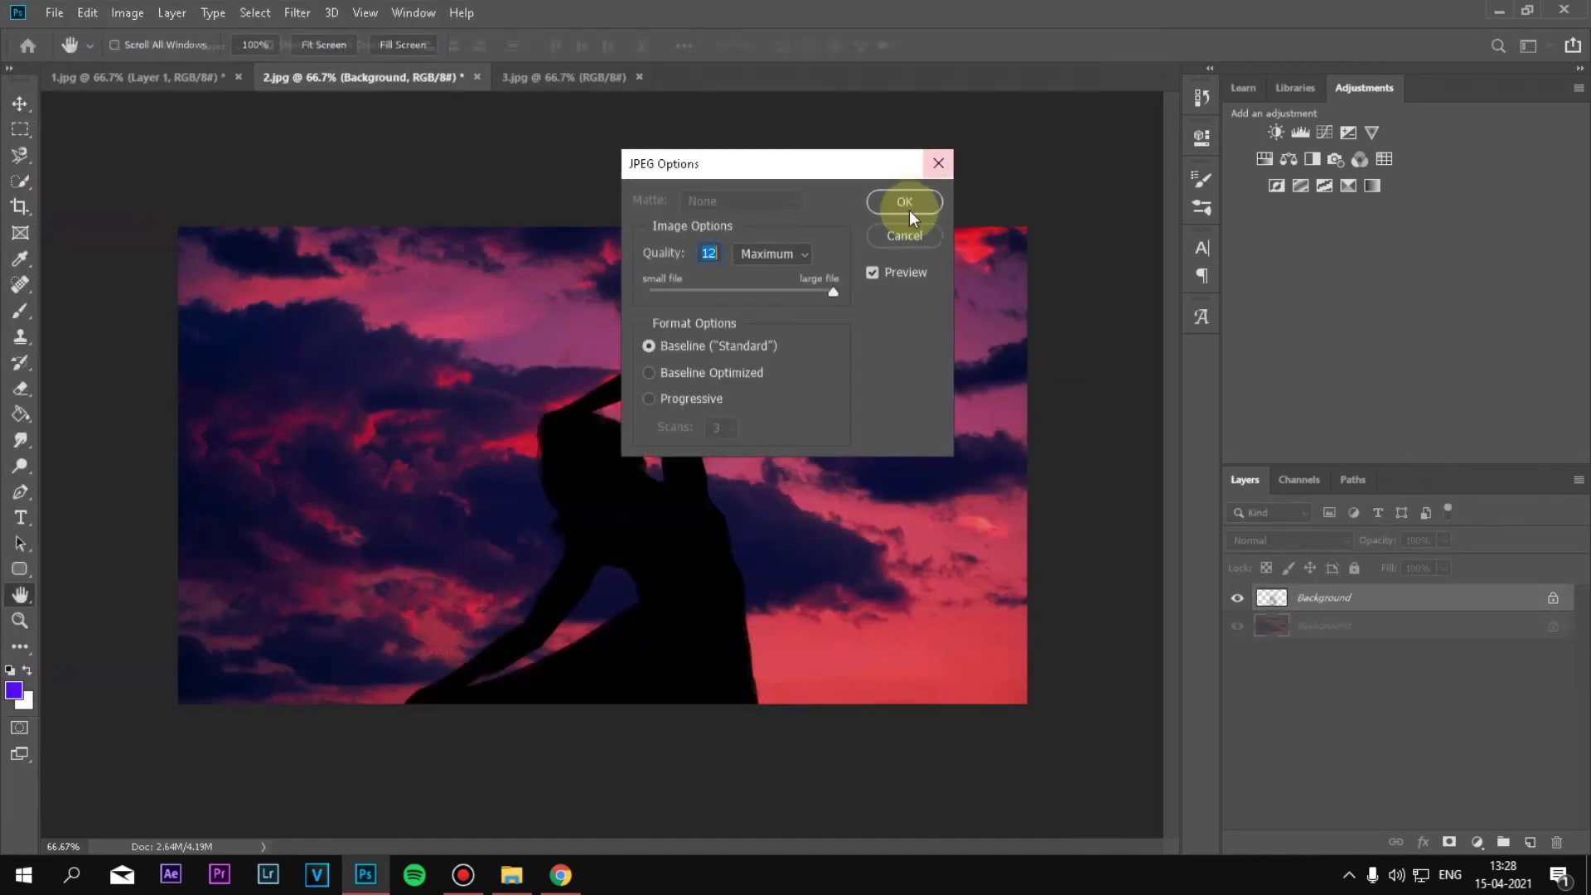
click(913, 203)
click(1500, 10)
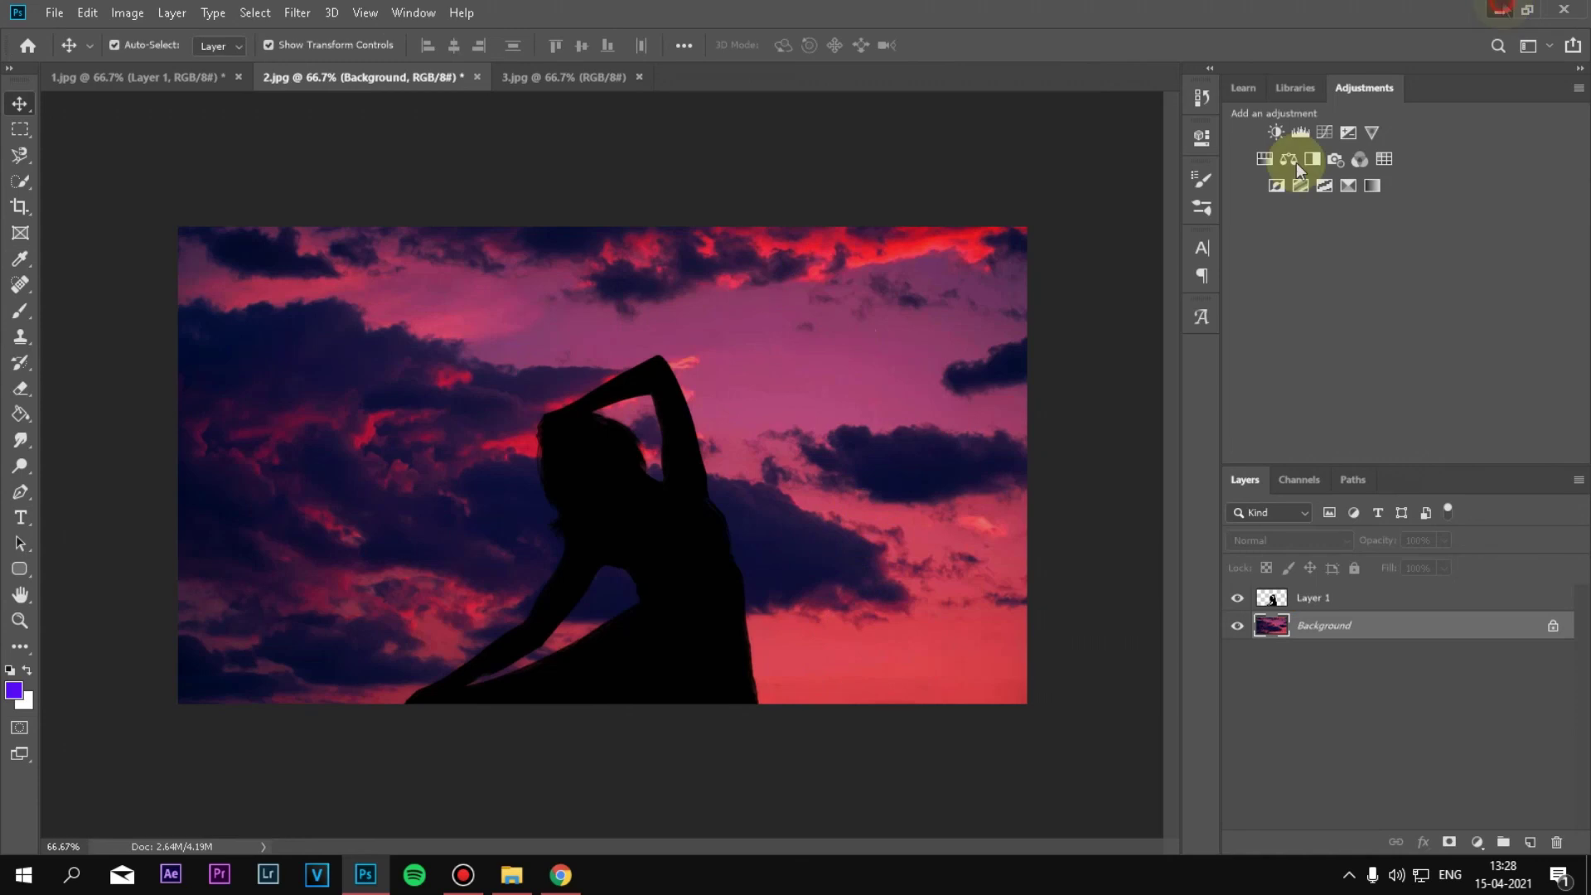
click(560, 875)
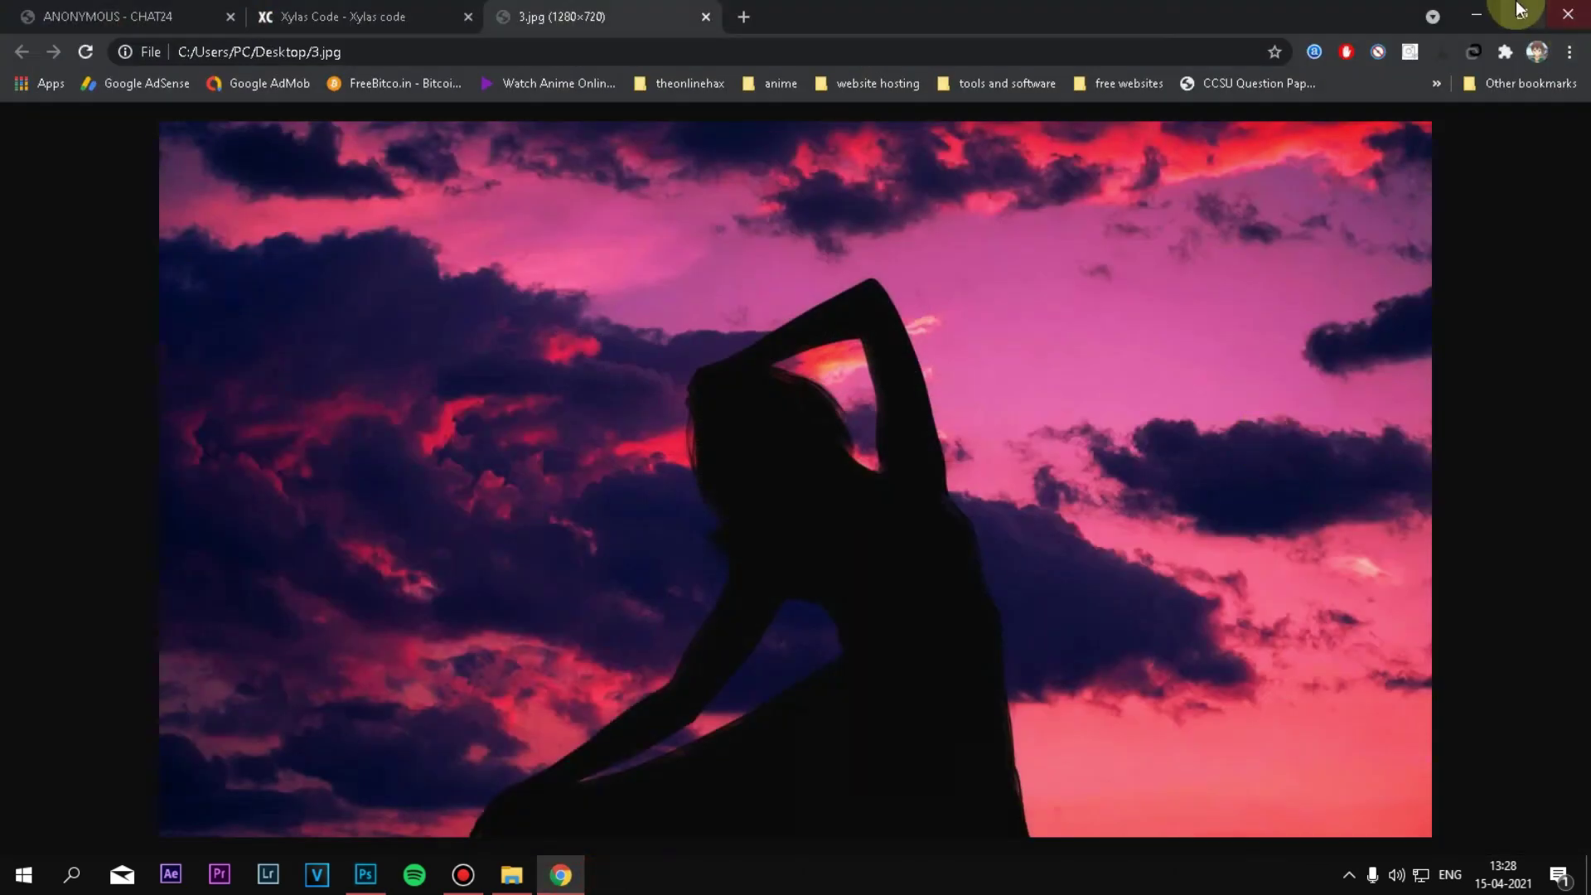
- Drag 44.jpg from the Desktop into Chrome, compare it with 3.jpg, and zoom in
double_click(1456, 12)
mouse_move(88, 285)
mouse_down()
mouse_move(468, 241)
mouse_move(917, 58)
mouse_up()
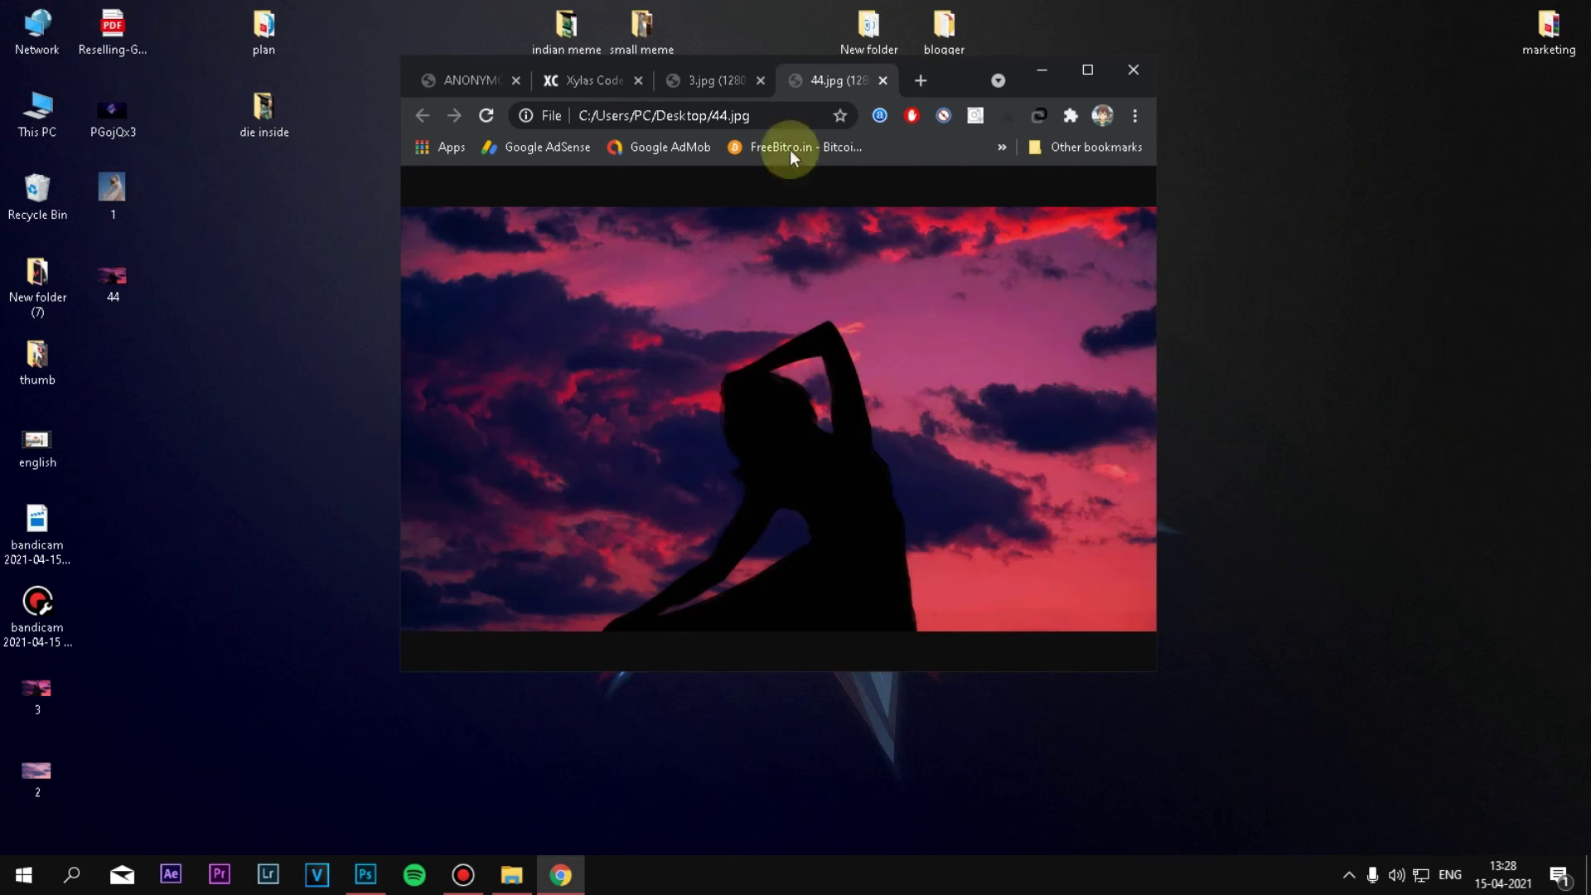
click(717, 80)
click(834, 80)
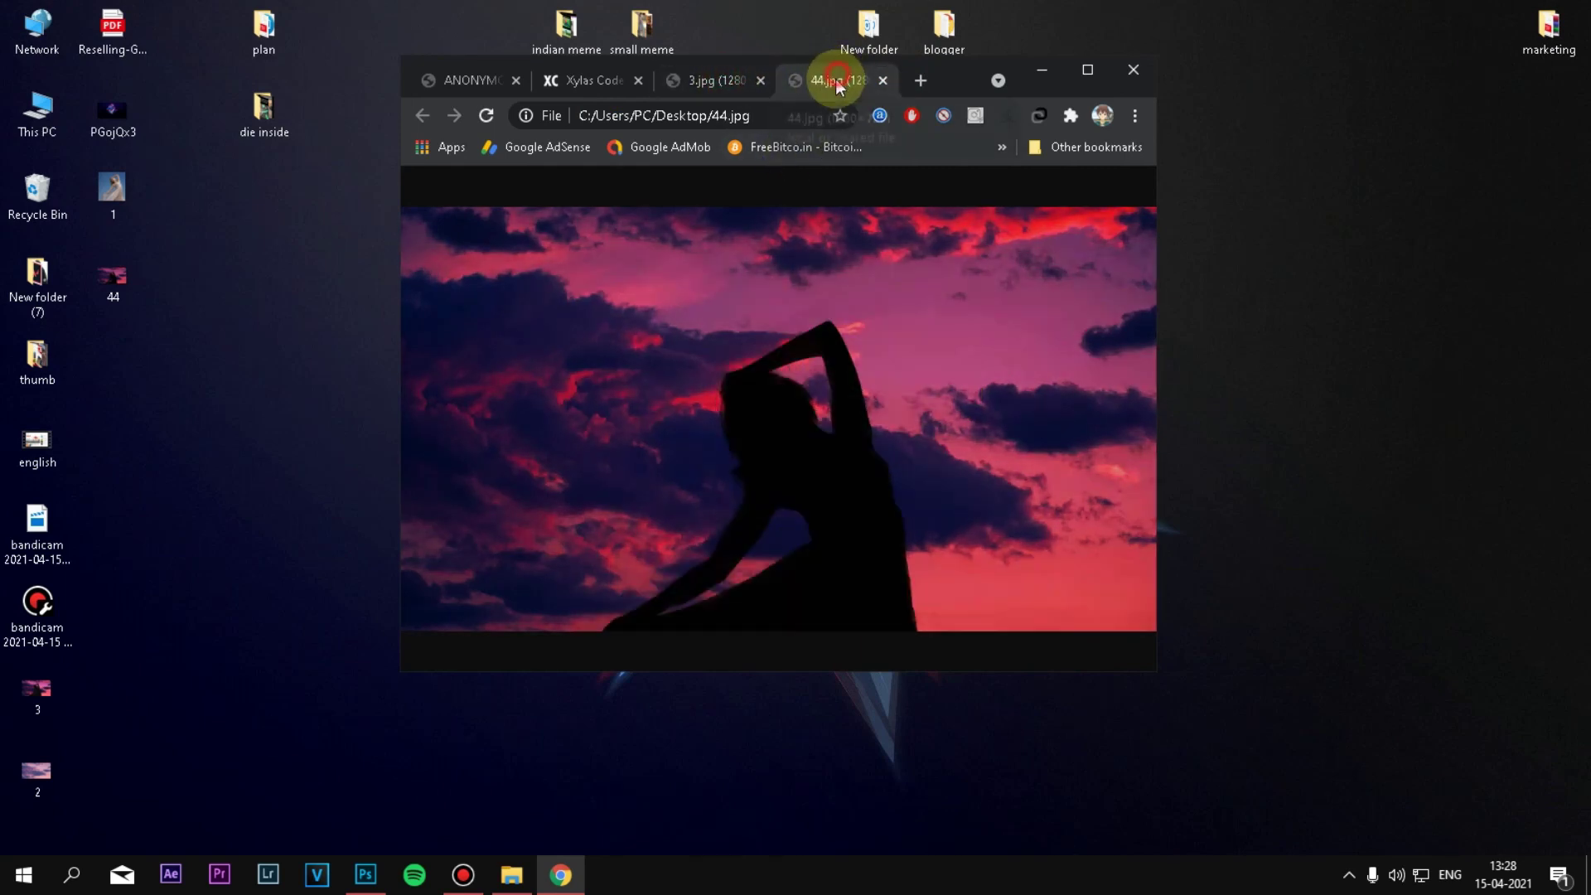
click(829, 519)
double_click(685, 419)
click(756, 415)
click(825, 418)
click(830, 418)
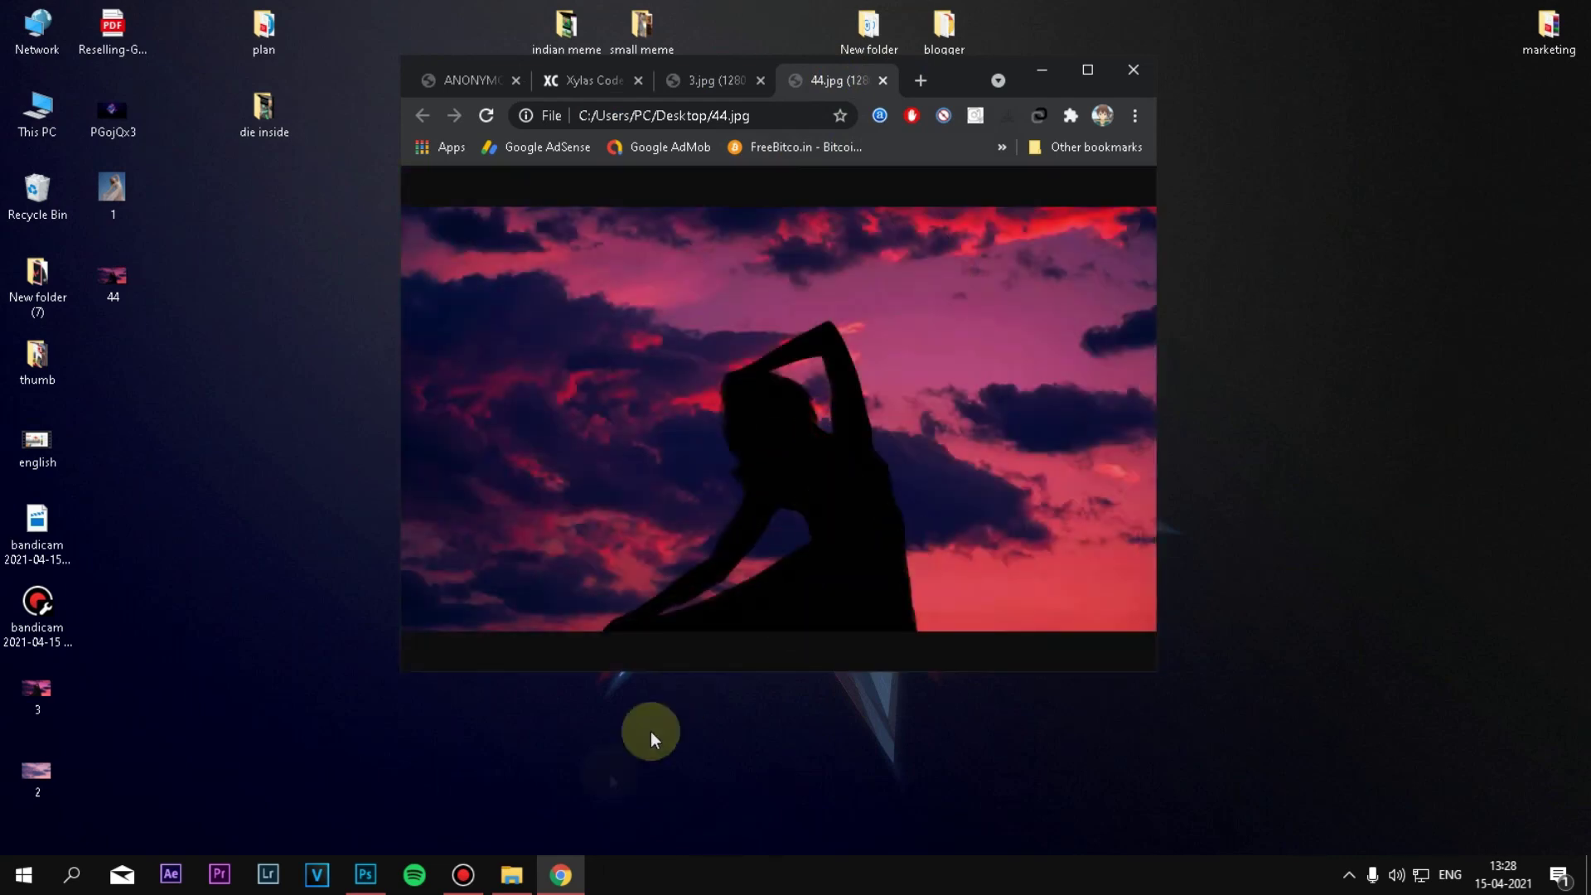